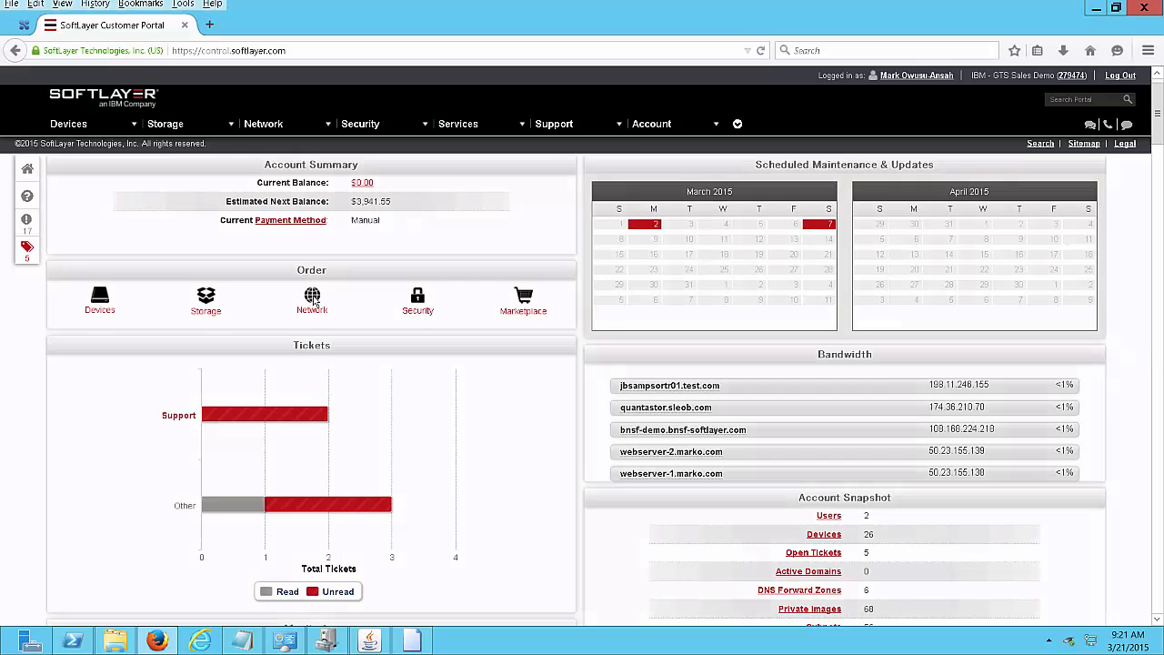
Start a Citrix NetScaler VPX order with Tokyo TOK02 as the datacenter location.
{"action": "left_click", "coordinate": [312, 300]}
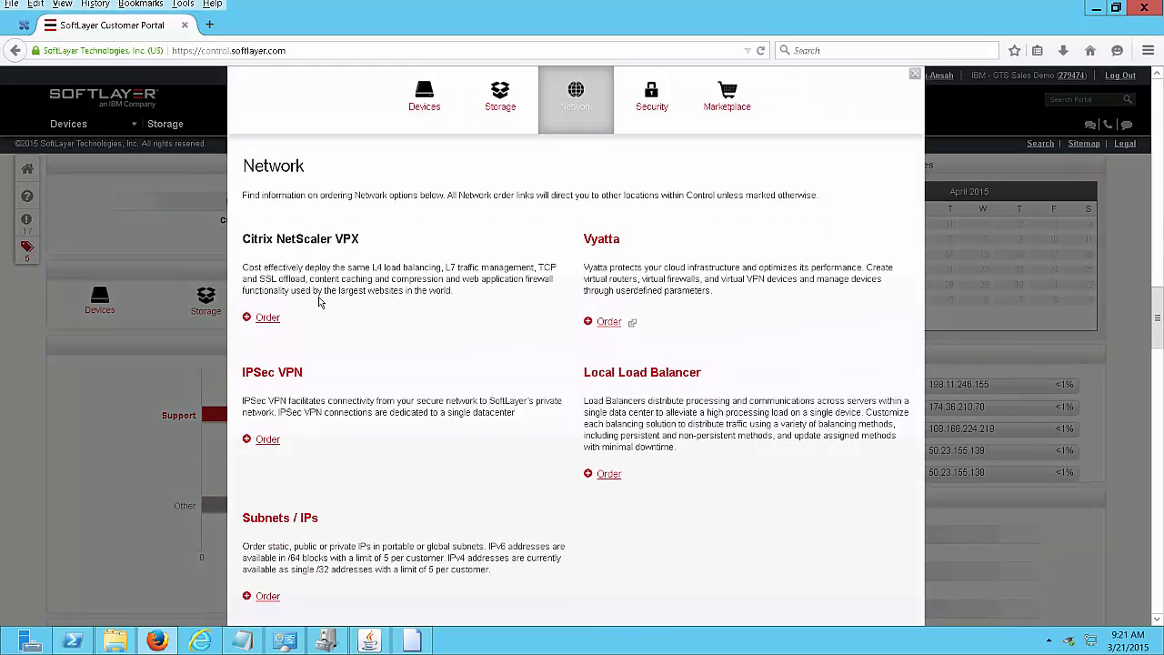
{"action": "left_click", "coordinate": [267, 318]}
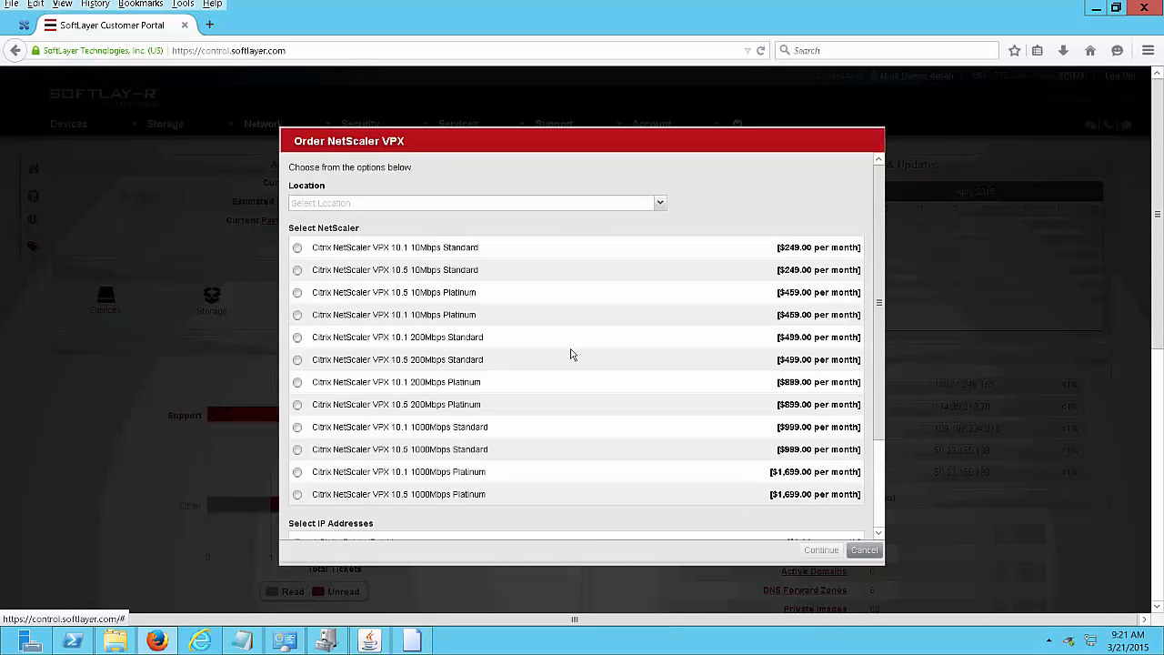
{"action": "left_click", "coordinate": [661, 208]}
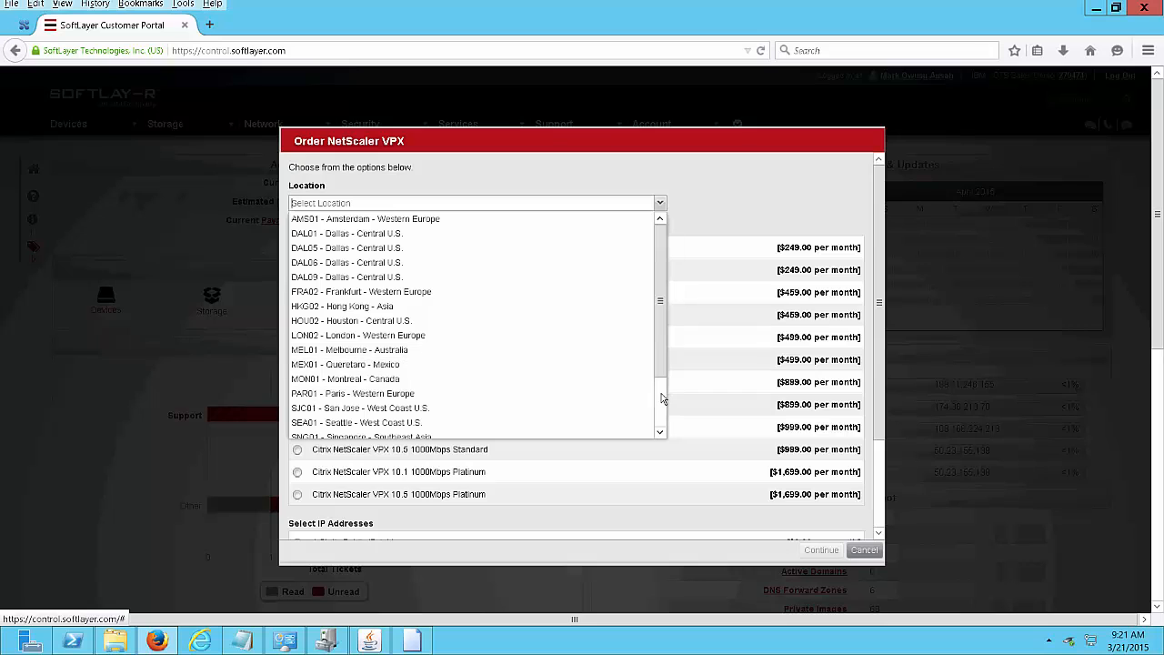
{"action": "left_click", "coordinate": [661, 401]}
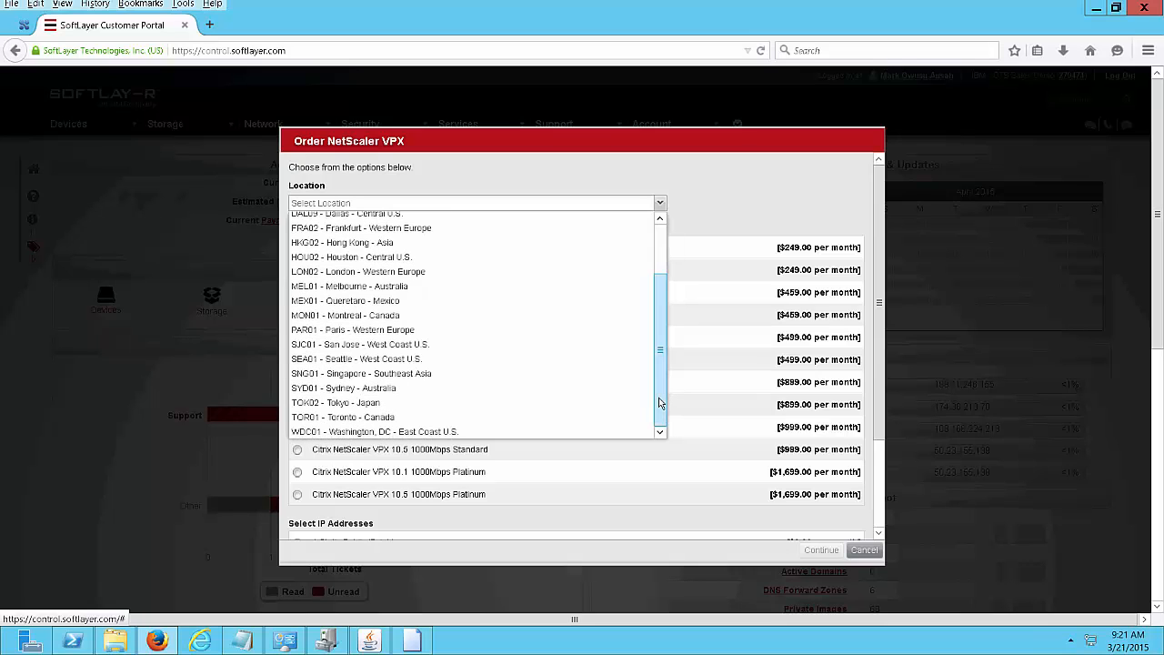
{"action": "left_click", "coordinate": [434, 404]}
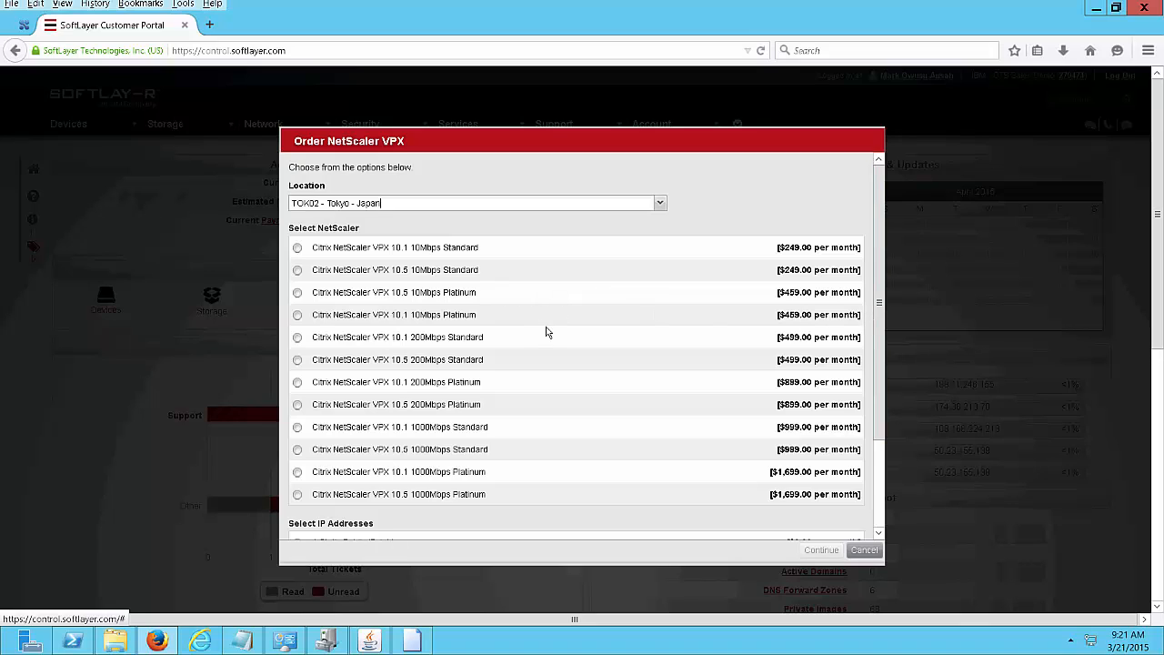
Choose the VPX 10.5 1000Mbps Standard edition and 8 static public IP addresses.
{"action": "left_click", "coordinate": [297, 449]}
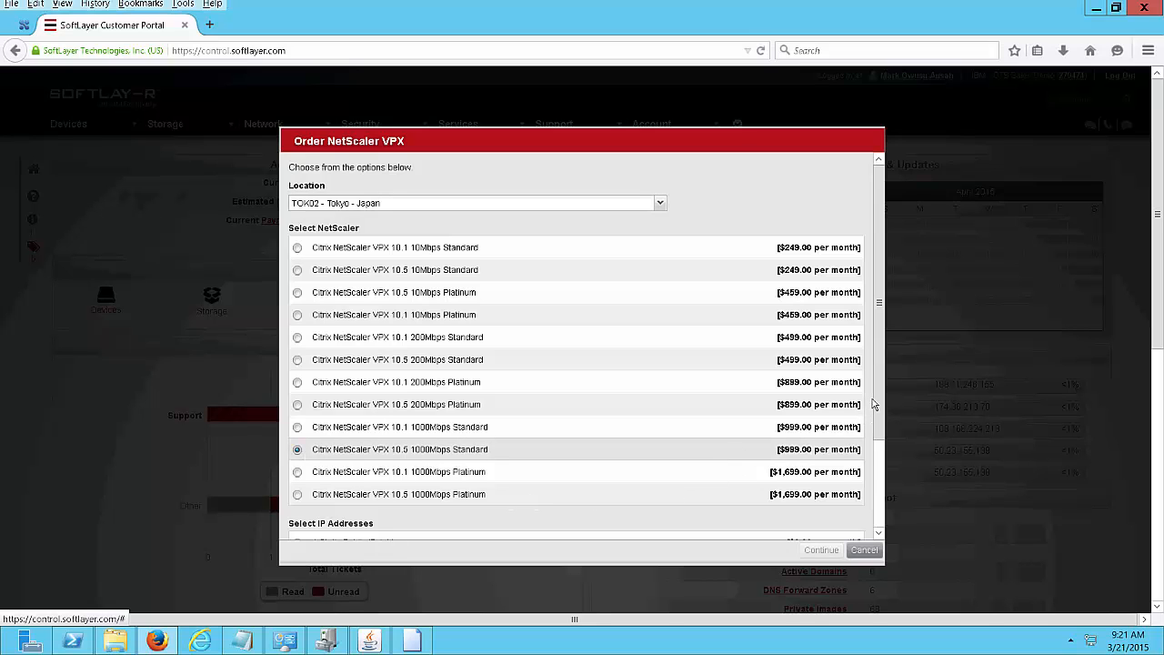
{"action": "left_click_drag", "start_coordinate": [873, 404], "coordinate": [776, 558]}
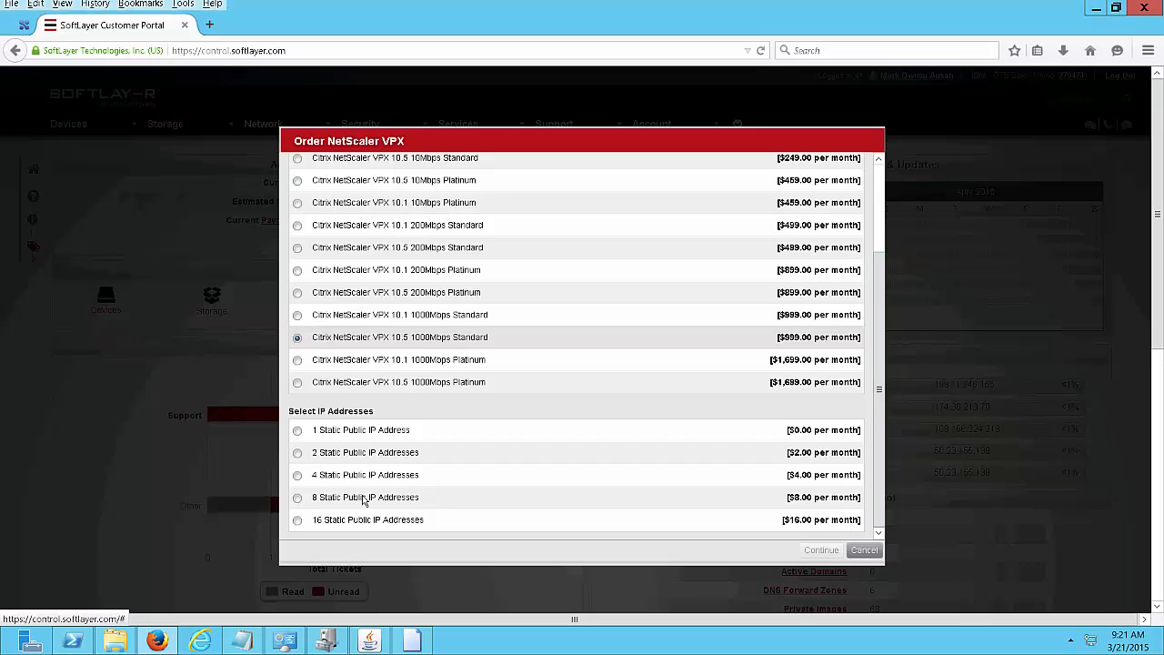
{"action": "left_click", "coordinate": [296, 500]}
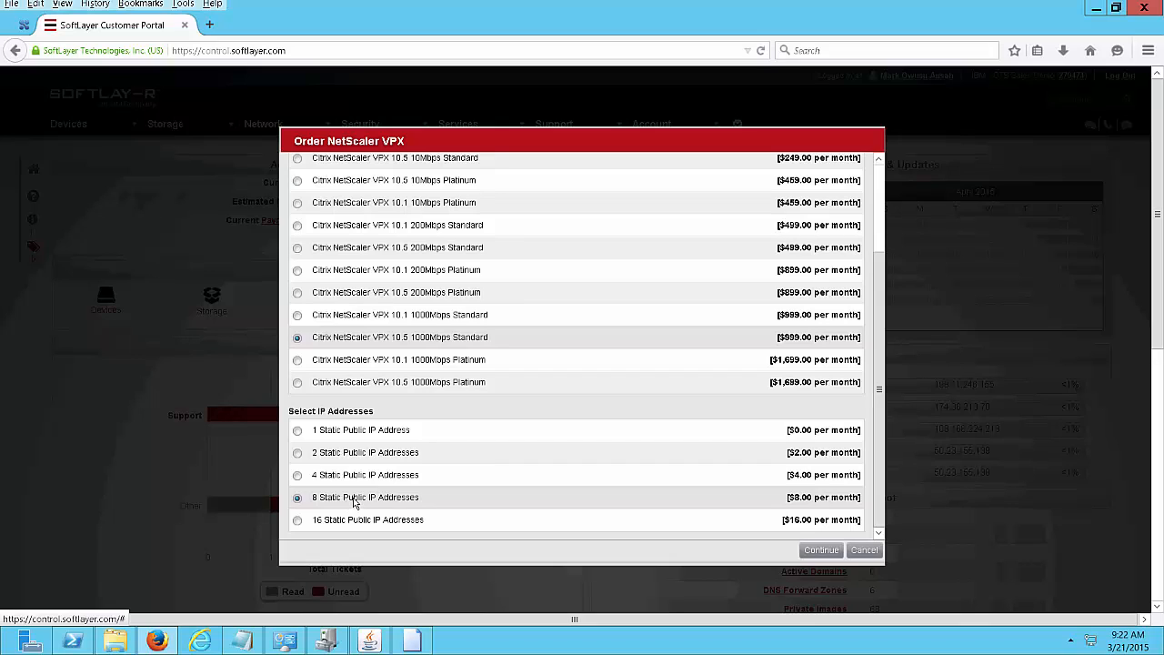
Set 8 IPs for both the 30-day and 6-month periods, described as 'vips for loadbalancing'.
{"action": "left_click", "coordinate": [820, 553]}
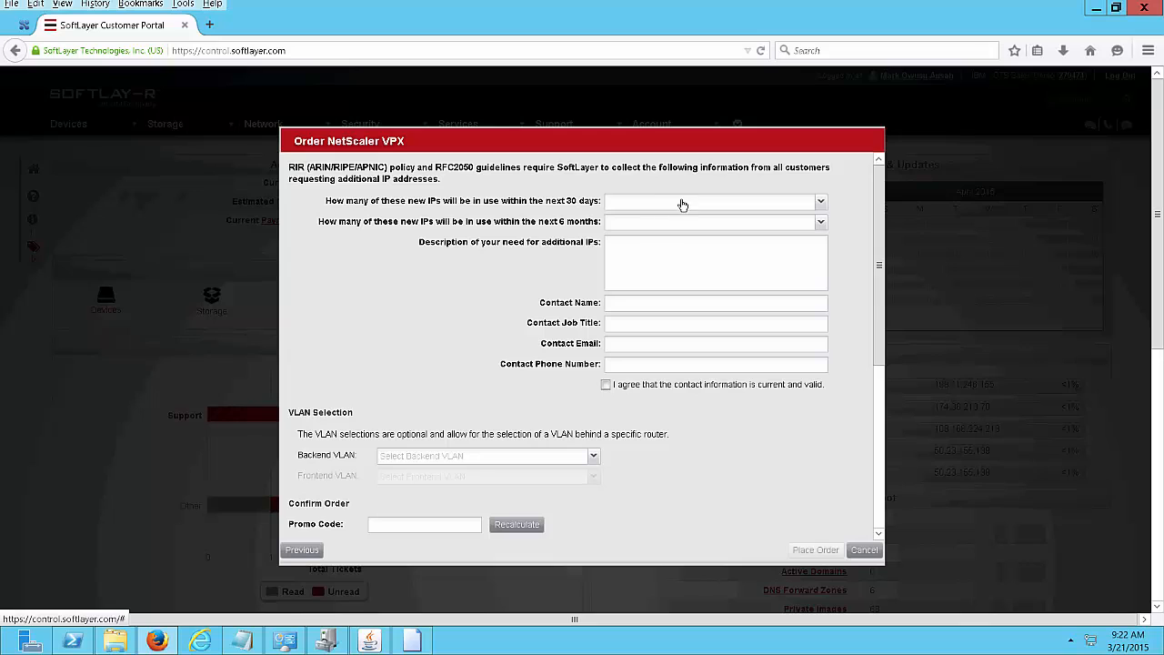
{"action": "left_click", "coordinate": [825, 202]}
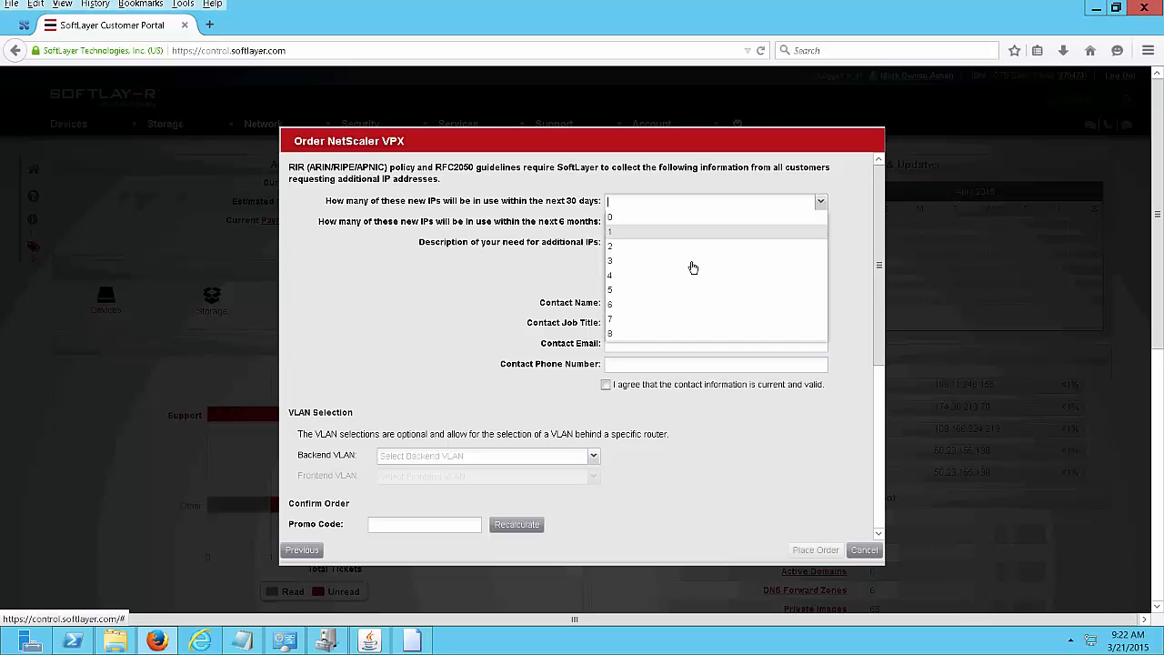
{"action": "left_click", "coordinate": [616, 335]}
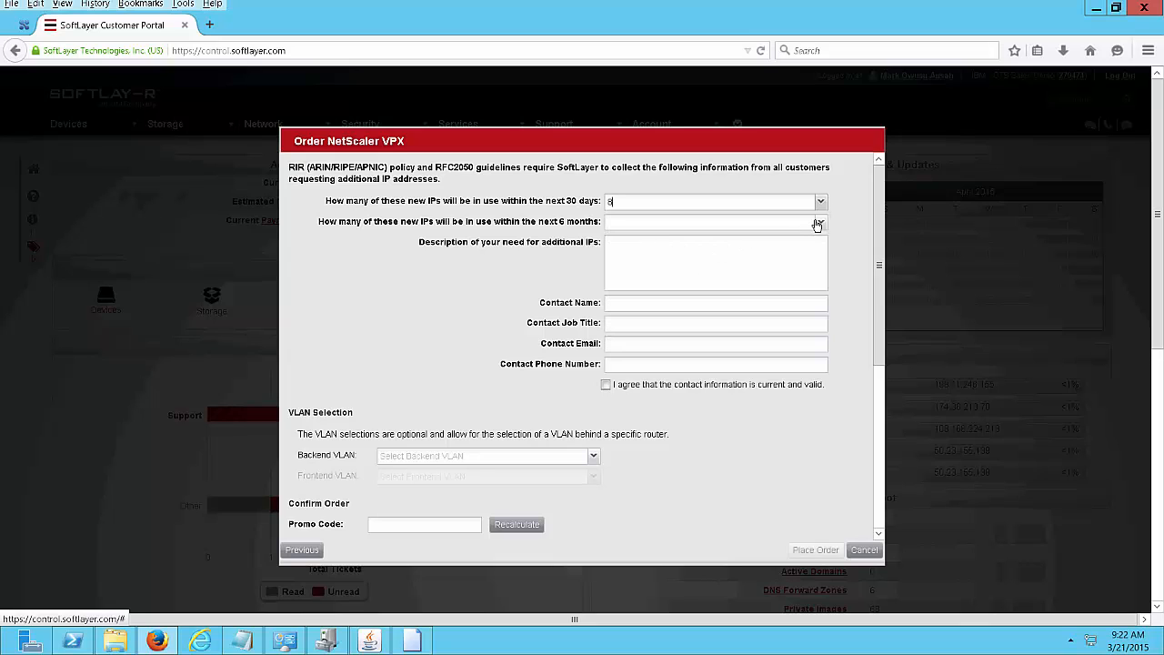
{"action": "left_click", "coordinate": [820, 222]}
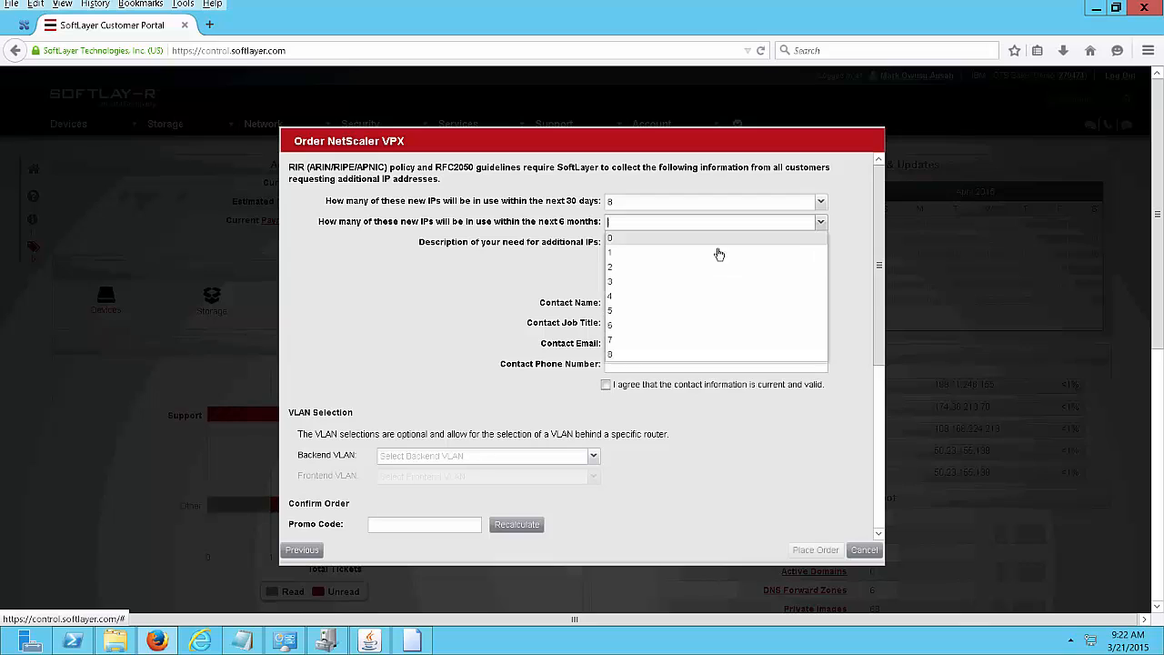
{"action": "left_click", "coordinate": [616, 353]}
{"action": "left_click", "coordinate": [625, 268]}
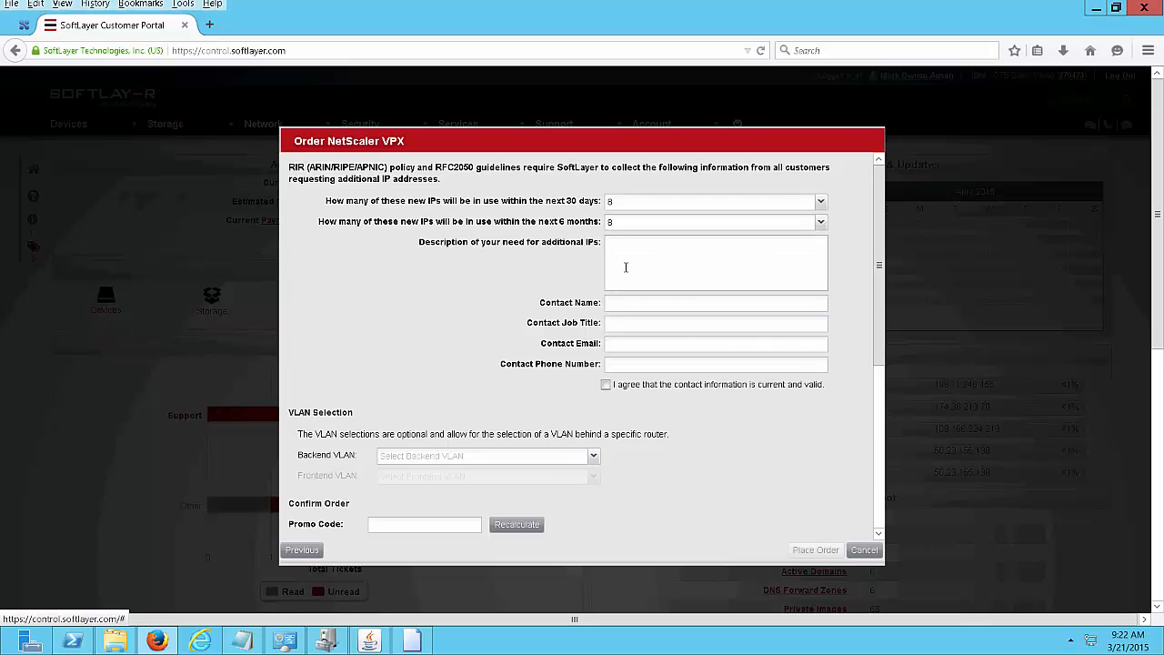
{"action": "type", "text": "vips"}
{"action": "type", "text": "for loadbalancing"}
Enter the contact's name, job title 'test engineer', e-mail and phone, and tick the validity agreement.
{"action": "left_click", "coordinate": [631, 308]}
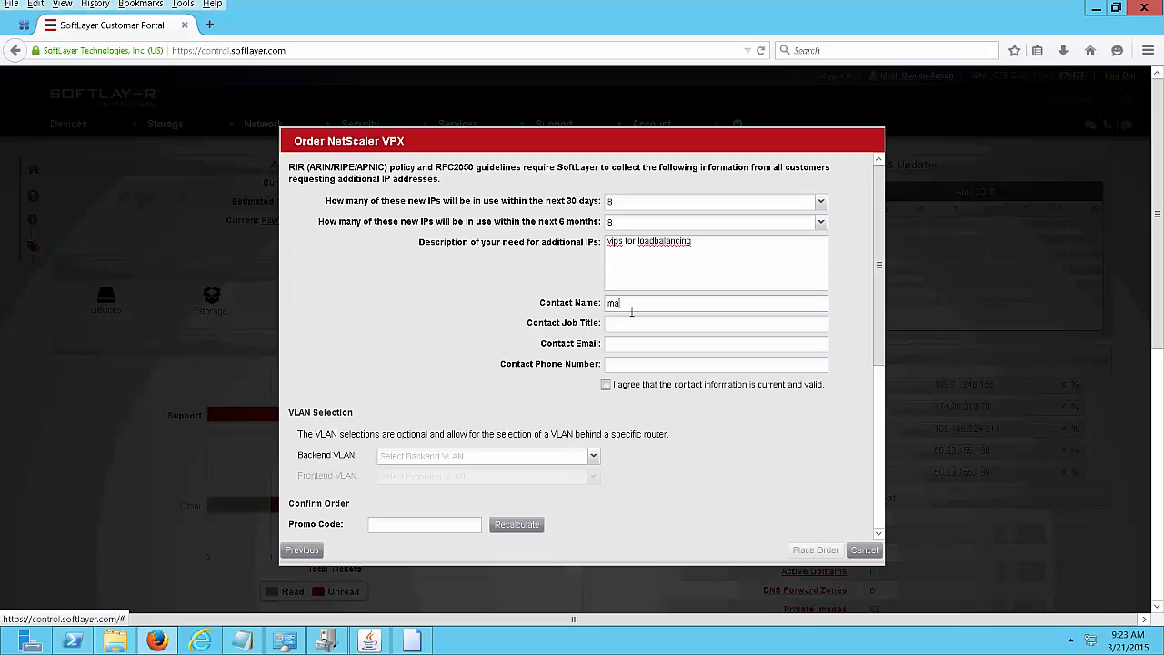
{"action": "type", "text": "mark o."}
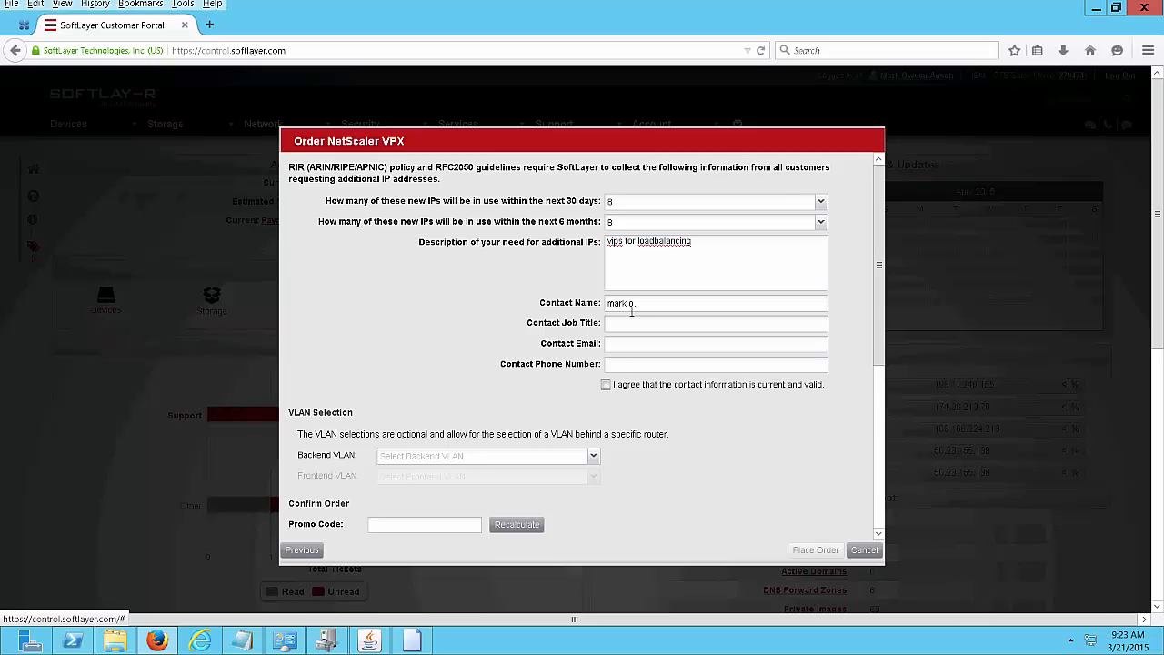
{"action": "type", "text": "test engineer"}
{"action": "left_click", "coordinate": [634, 341]}
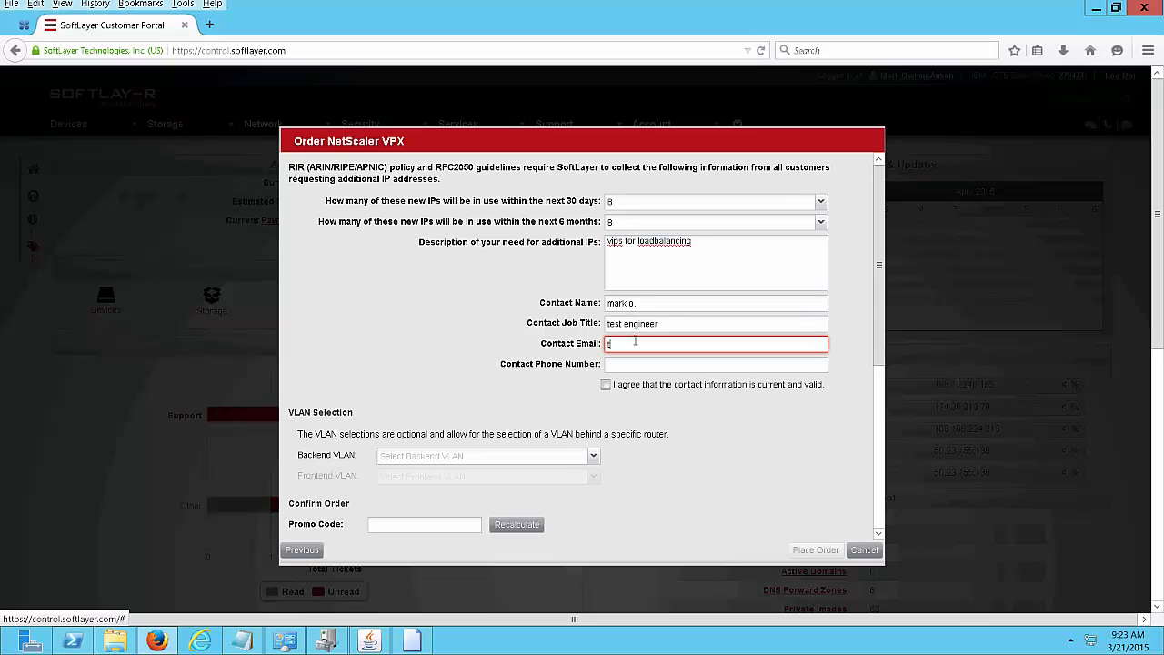
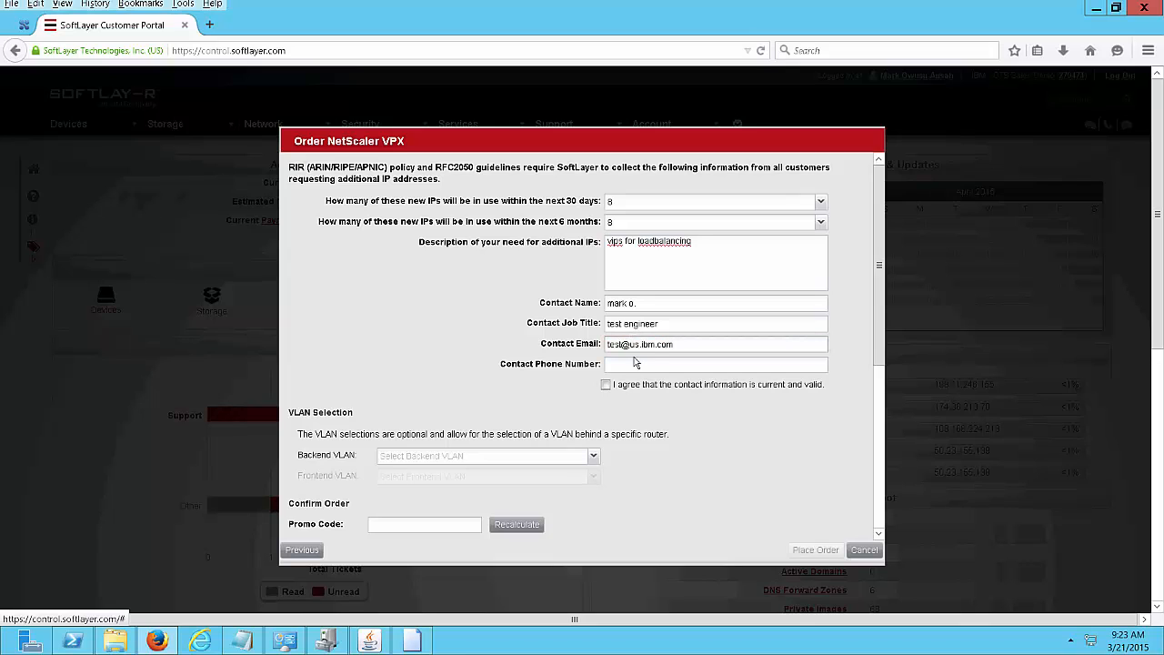
{"action": "left_click", "coordinate": [640, 367]}
{"action": "type", "text": "9"}
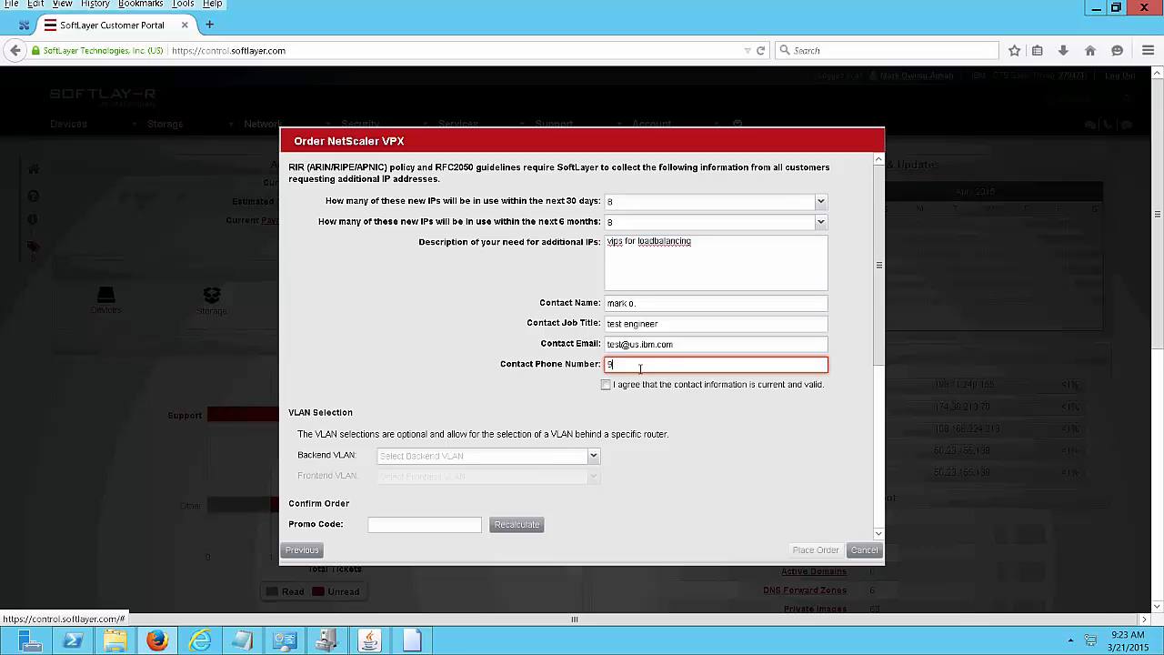
{"action": "type", "text": "999999999"}
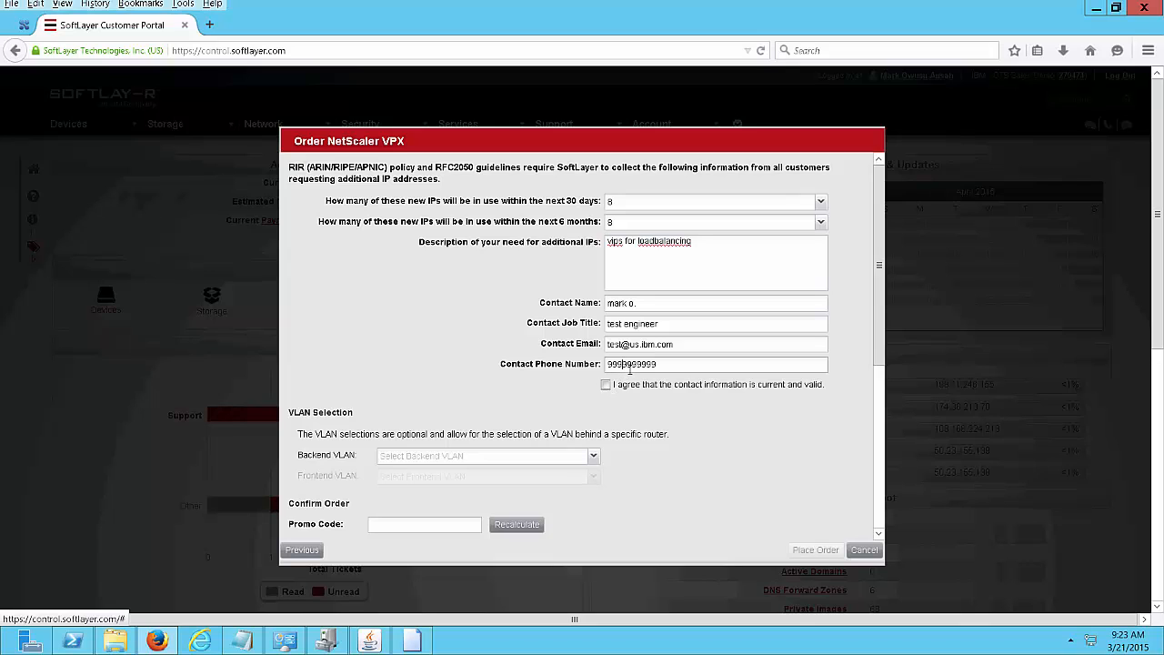
{"action": "left_click_drag", "start_coordinate": [624, 367], "coordinate": [644, 371]}
{"action": "left_click", "coordinate": [606, 385]}
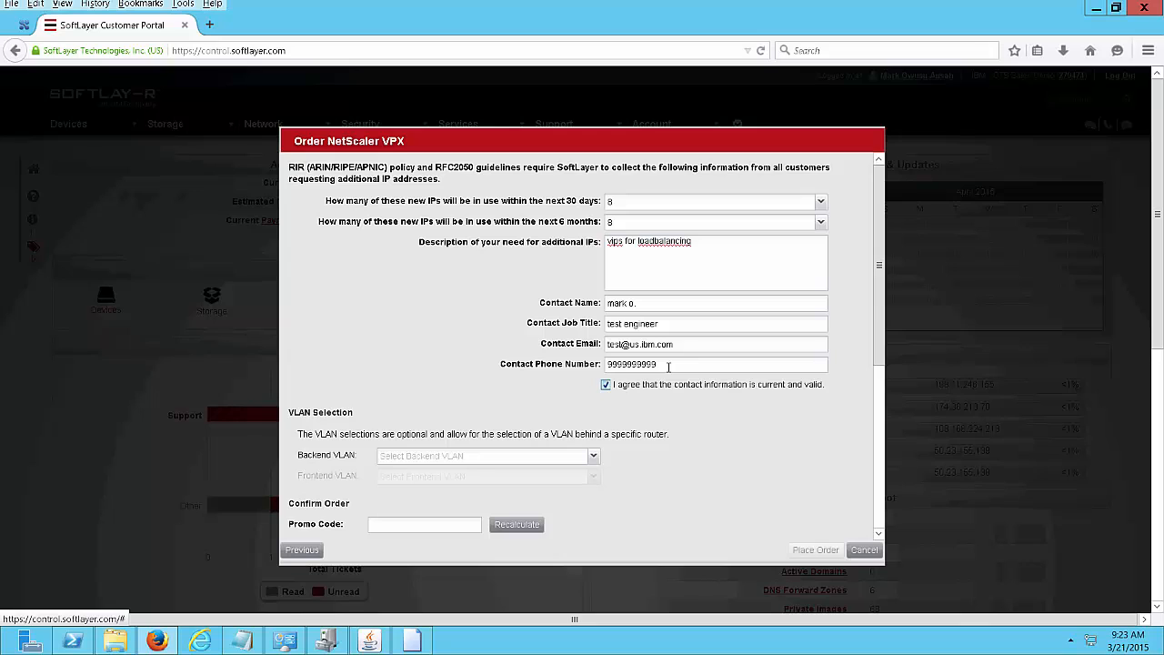
{"action": "left_click", "coordinate": [750, 369]}
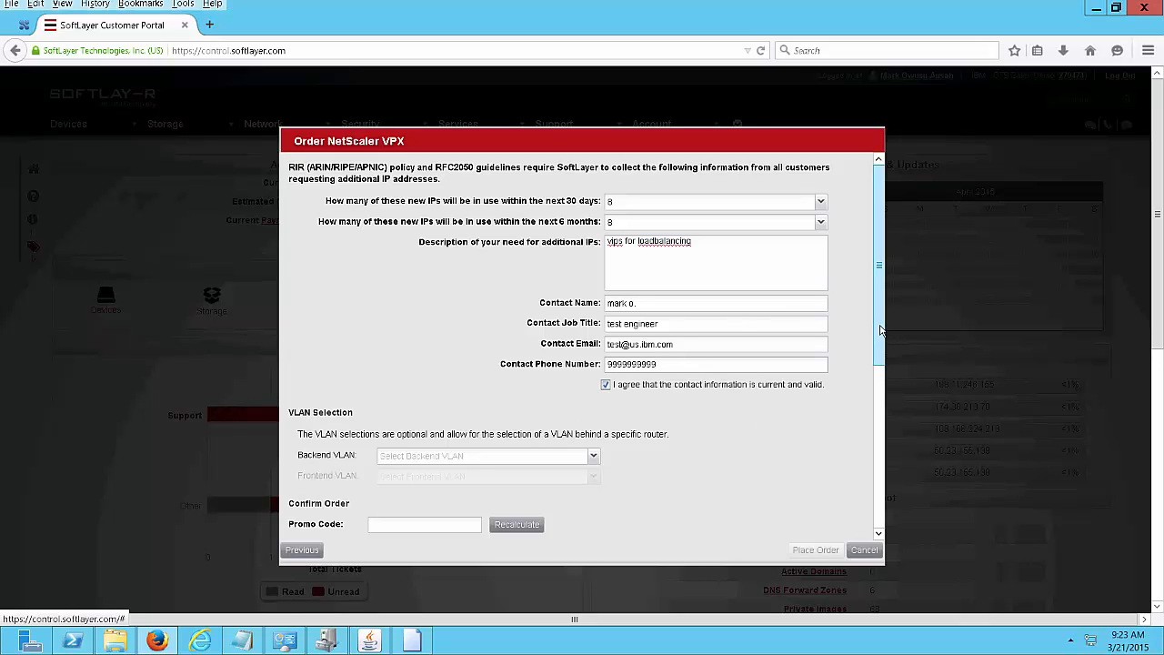
Set the backend VLAN to Any.
{"action": "left_click_drag", "start_coordinate": [878, 347], "coordinate": [926, 340]}
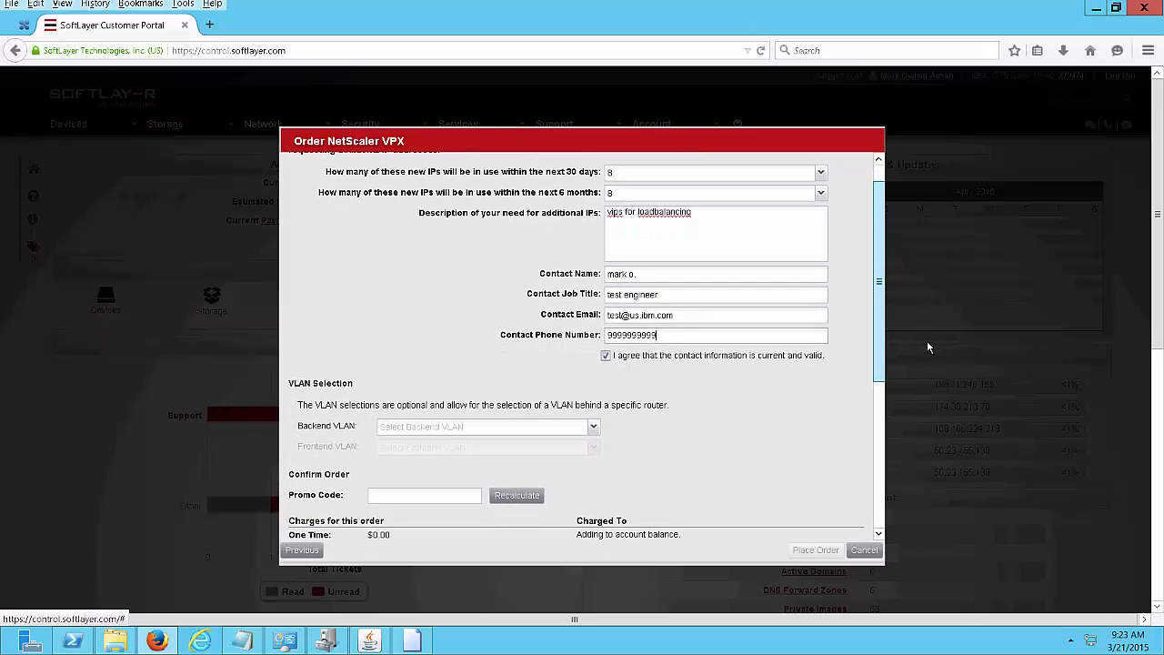
{"action": "left_click", "coordinate": [592, 428]}
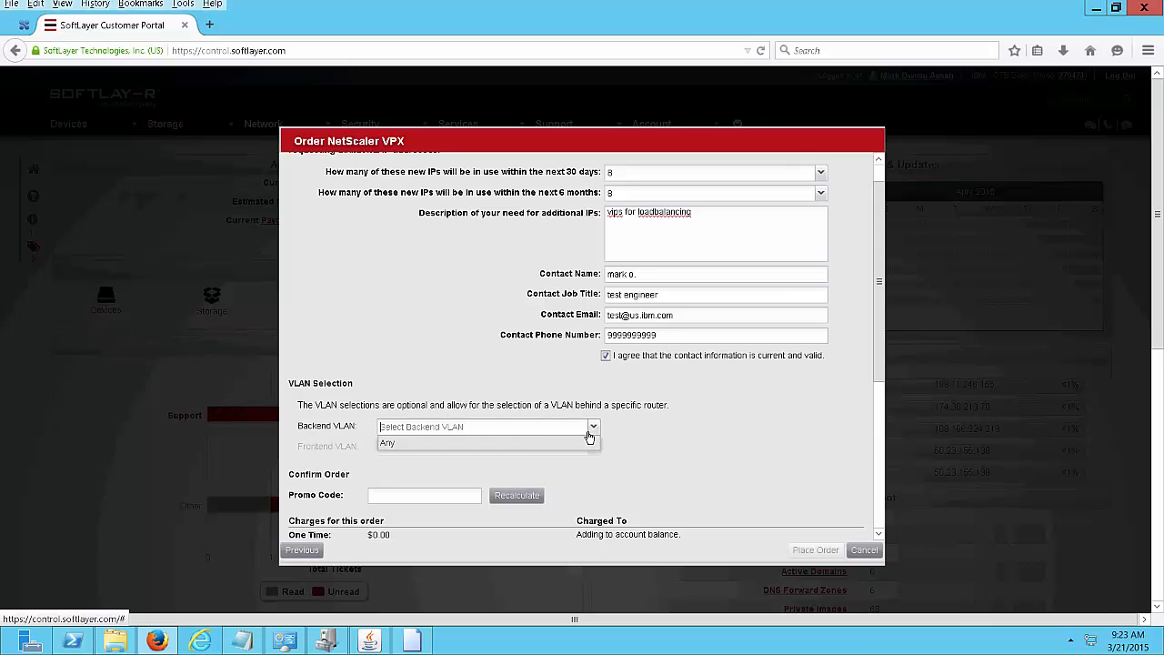
{"action": "left_click", "coordinate": [407, 445]}
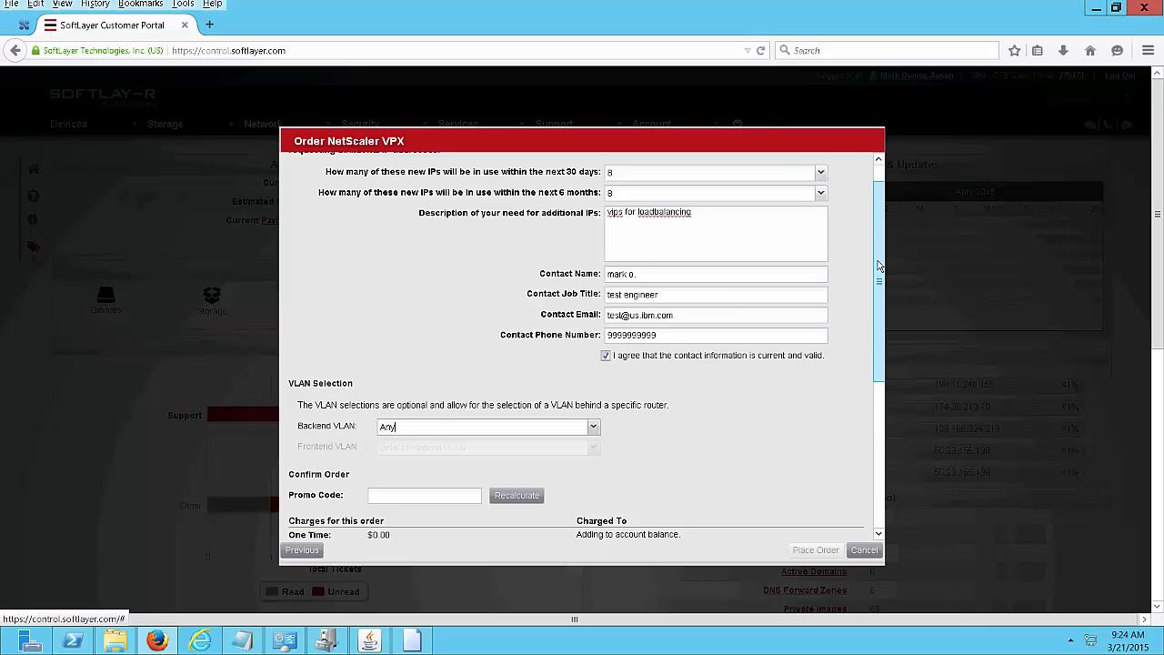
Accept the Master Service Agreement in the Order Review section.
{"action": "left_click_drag", "start_coordinate": [879, 264], "coordinate": [907, 451]}
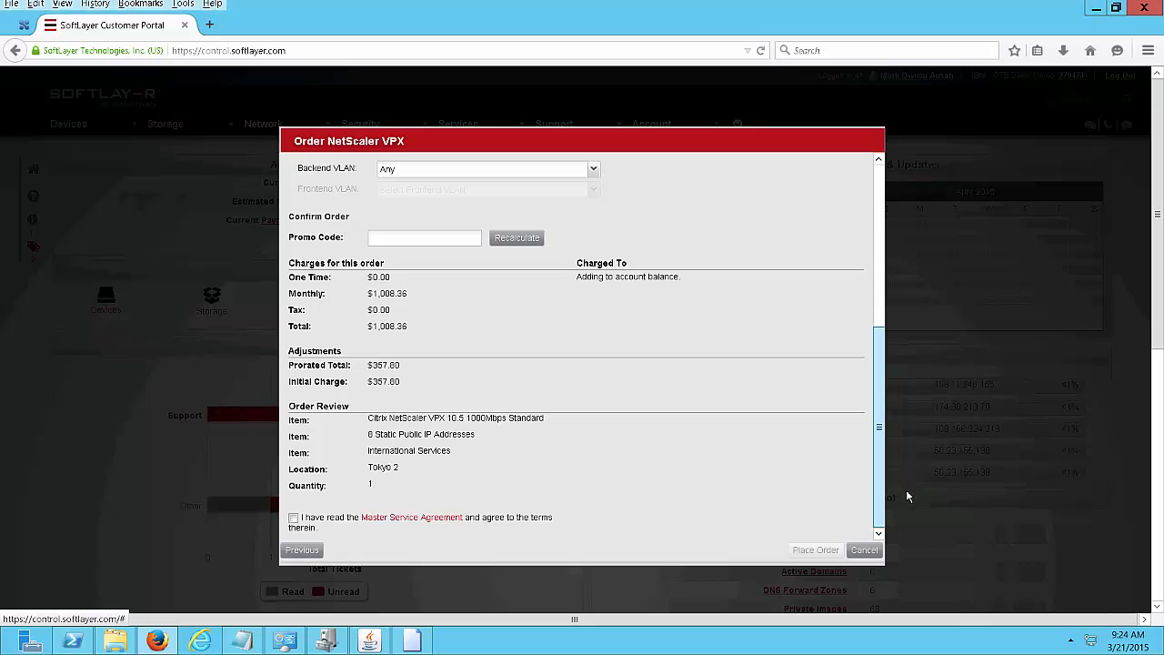
{"action": "left_click_drag", "start_coordinate": [906, 501], "coordinate": [604, 363]}
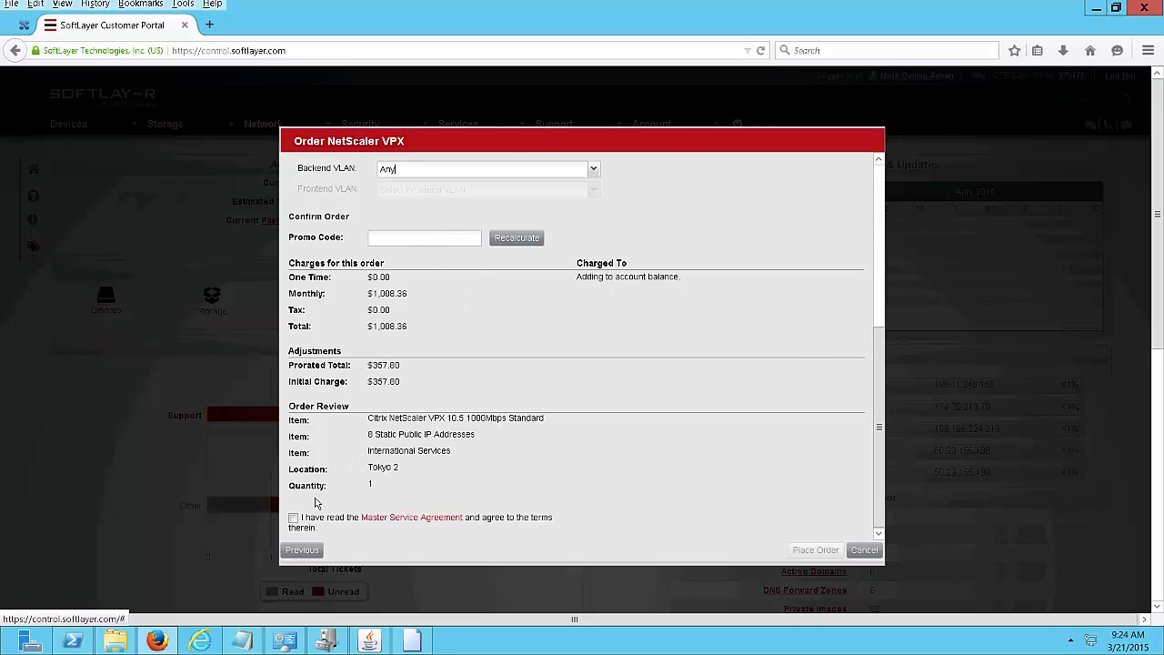
{"action": "left_click", "coordinate": [293, 517]}
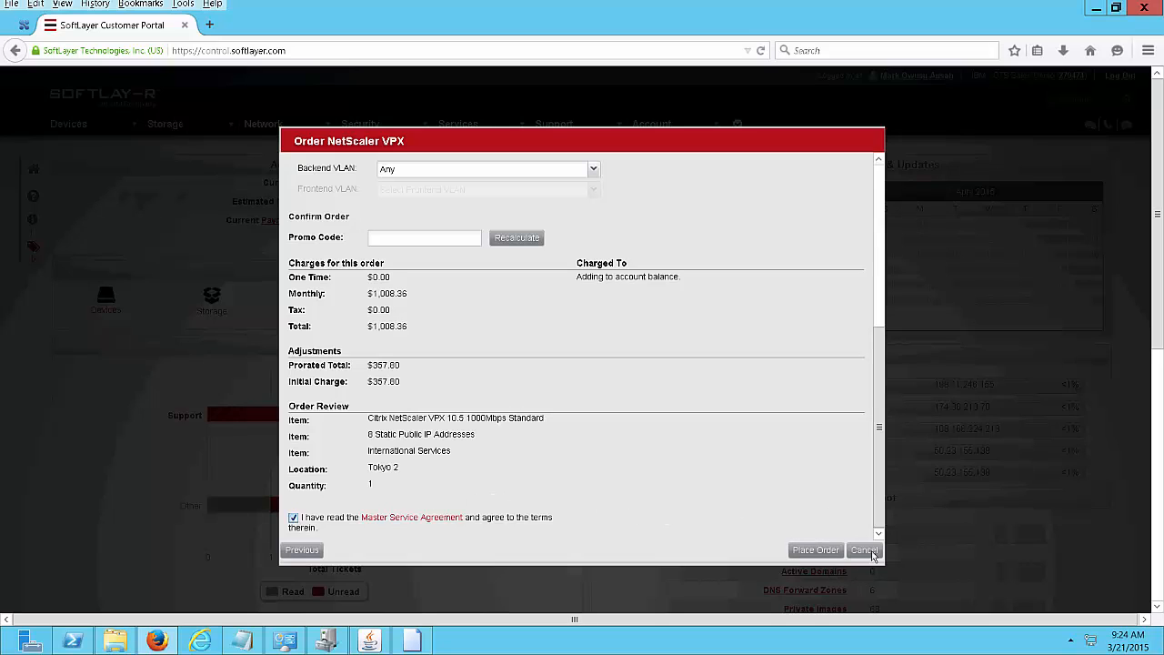
{"action": "left_click_drag", "start_coordinate": [881, 491], "coordinate": [891, 172]}
Cancel the Order NetScaler VPX dialog, returning to the dashboard with 26 devices listed.
{"action": "left_click_drag", "start_coordinate": [889, 293], "coordinate": [863, 497]}
{"action": "left_click", "coordinate": [865, 550]}
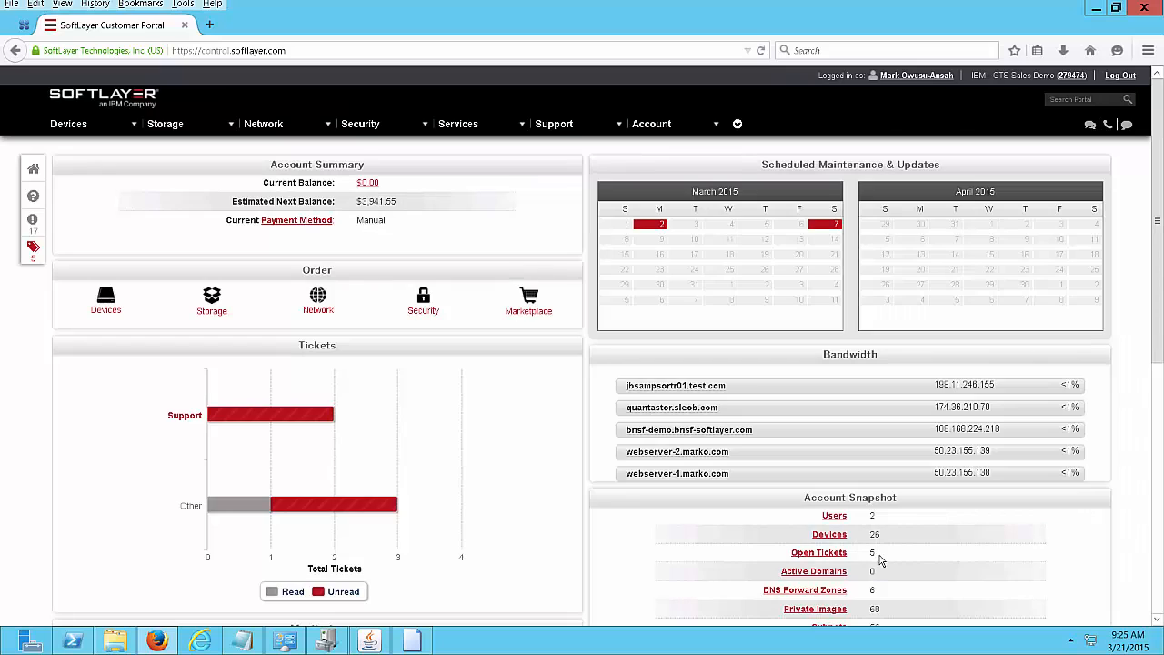
{"action": "mouse_move", "coordinate": [1158, 221]}
{"action": "left_mouse_down"}
{"action": "mouse_move", "coordinate": [1157, 246]}
{"action": "mouse_move", "coordinate": [1158, 223]}
{"action": "left_mouse_up"}
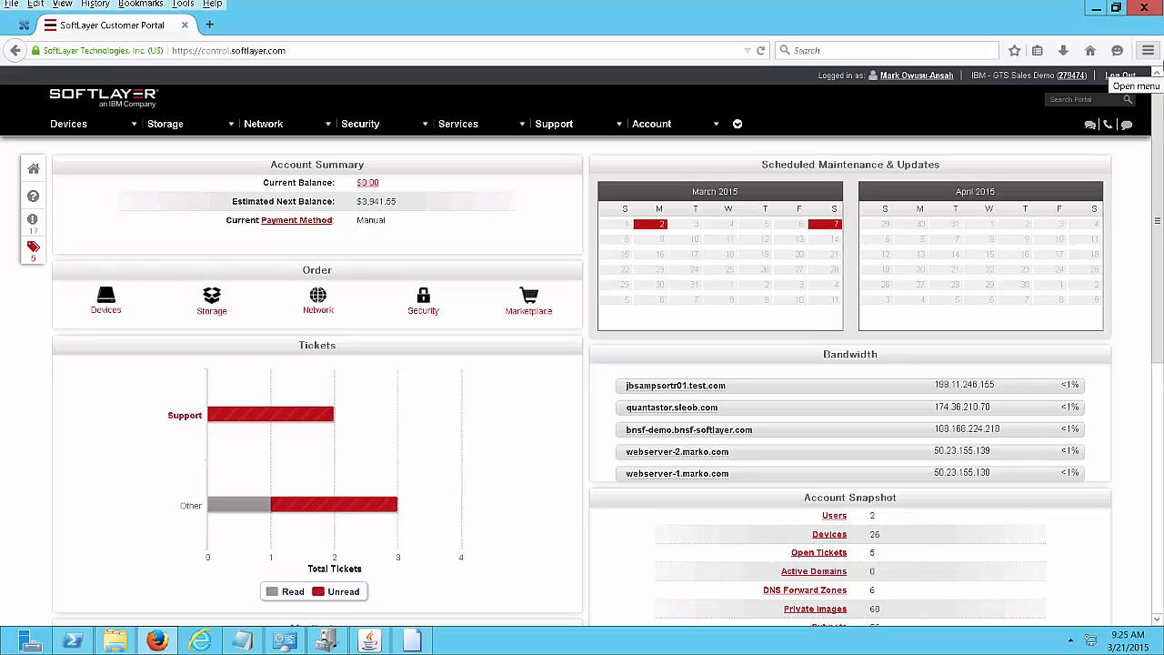
Open the Seattle NetScaler's Details page from the Devices list and view its Actions menu.
{"action": "mouse_move", "coordinate": [122, 127]}
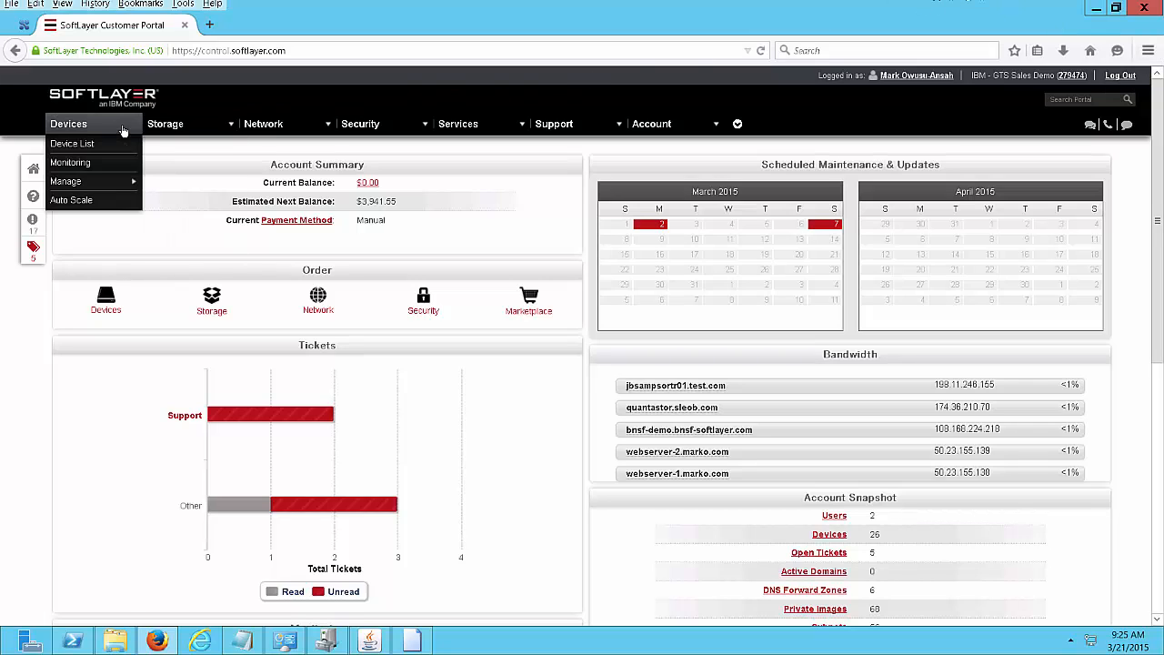
{"action": "left_click", "coordinate": [100, 145]}
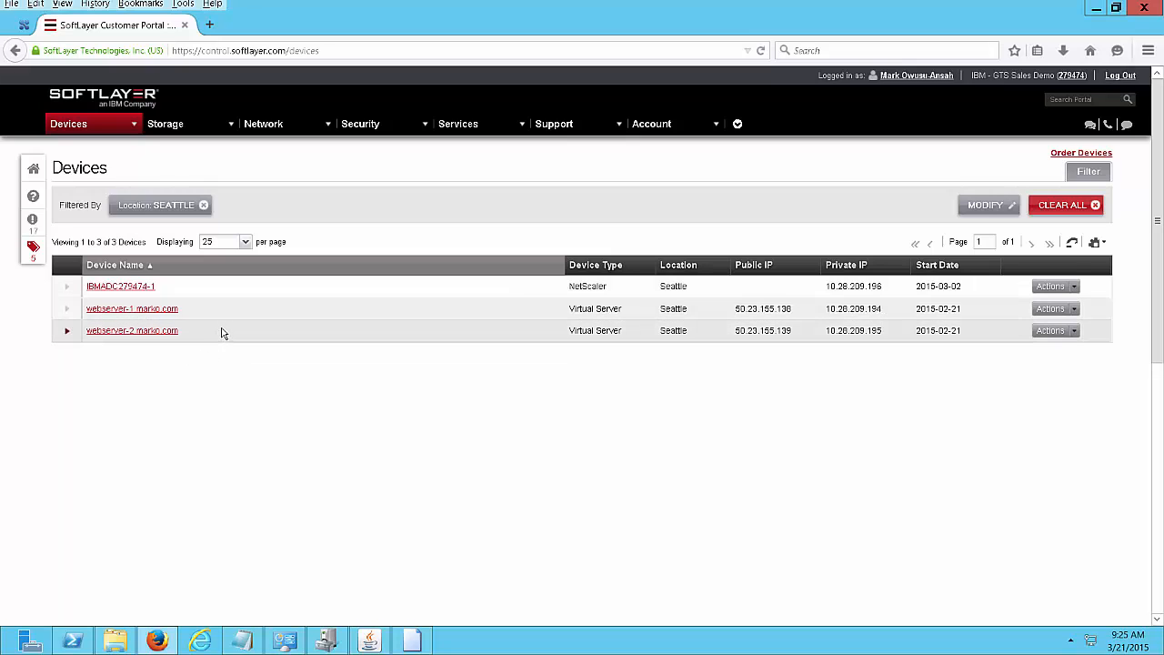
{"action": "left_click", "coordinate": [107, 288]}
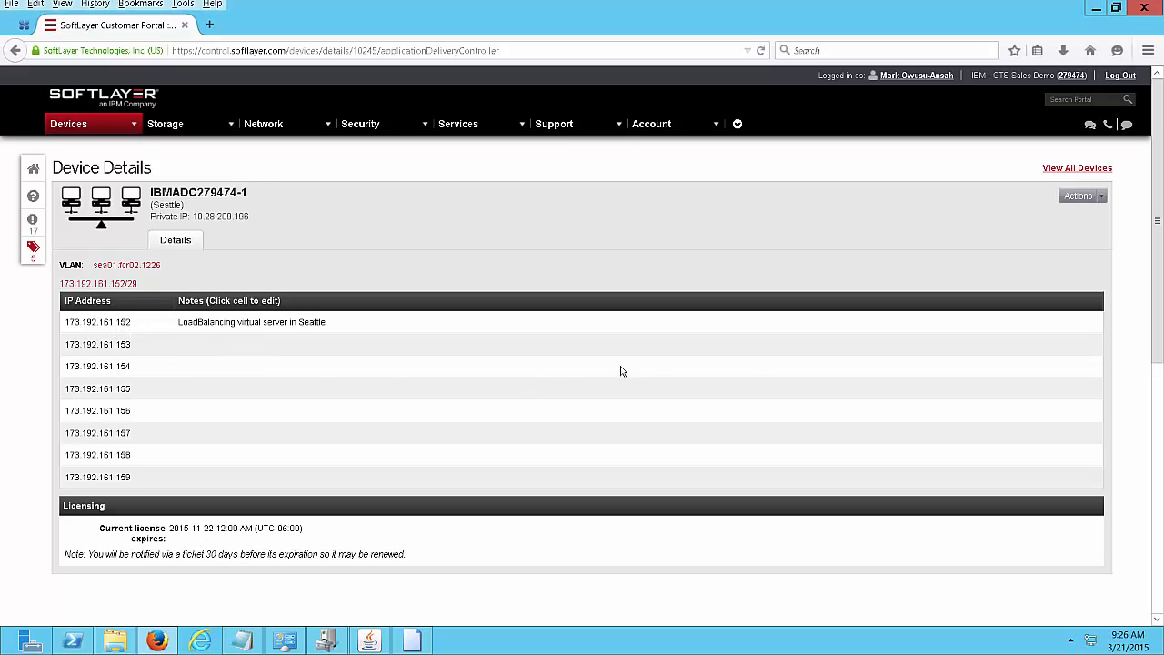
{"action": "left_click", "coordinate": [1102, 200]}
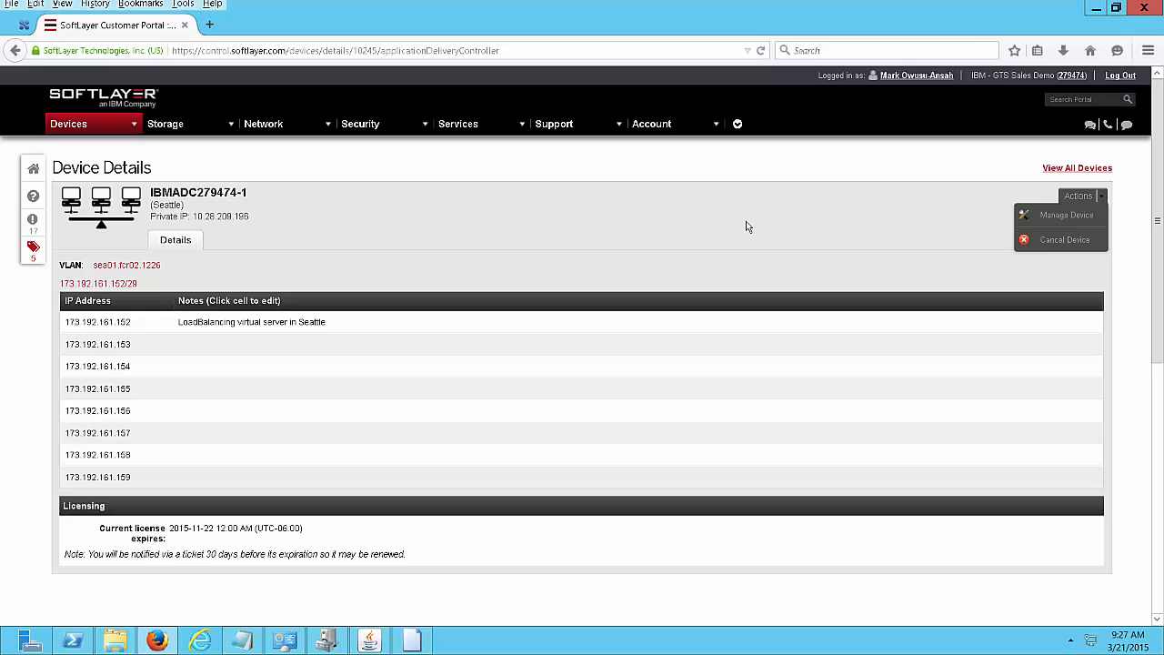
Copy the NetScaler's revealed root password from the device list and open its management login via Actions.
{"action": "left_click", "coordinate": [13, 51]}
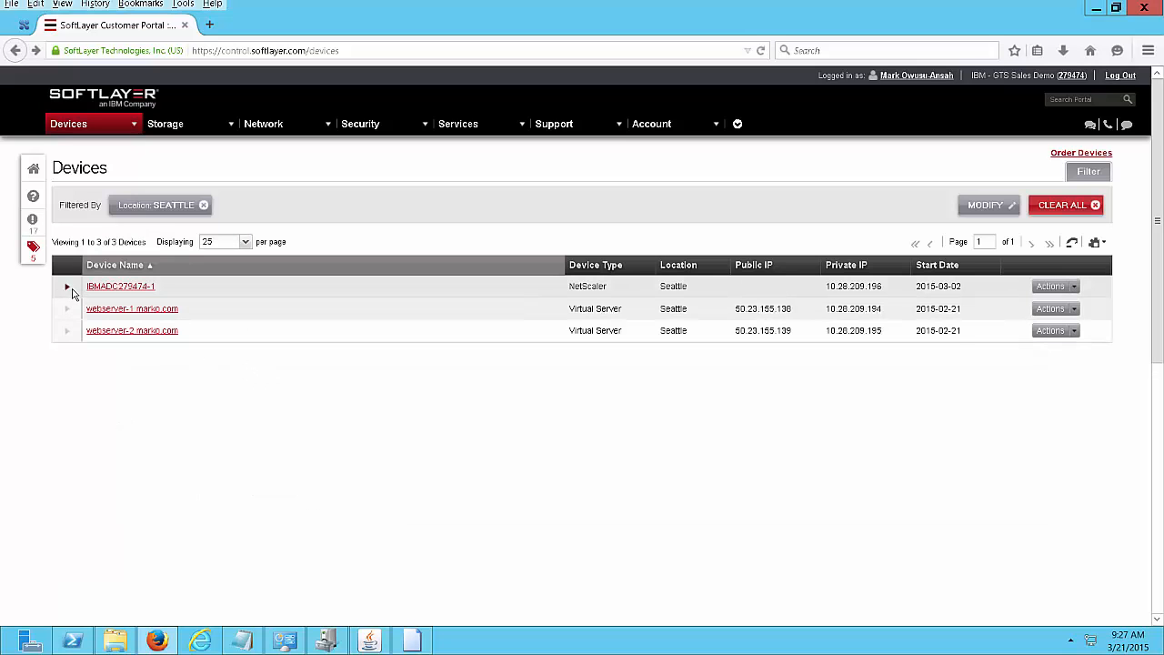
{"action": "left_click", "coordinate": [69, 288]}
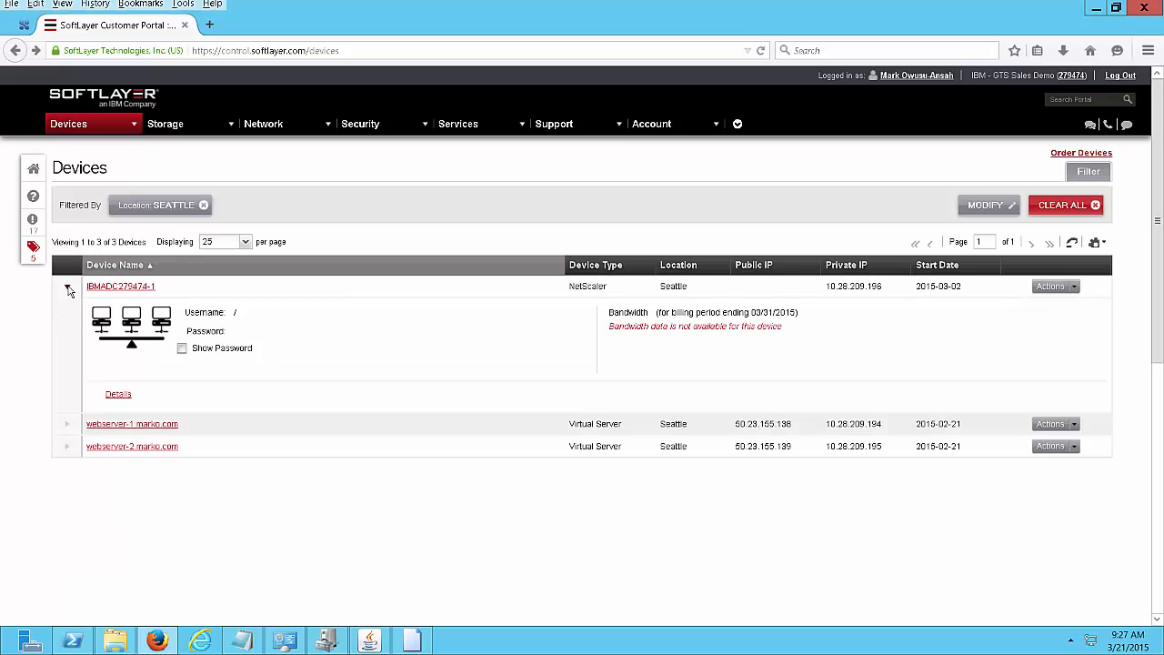
{"action": "left_click", "coordinate": [182, 349]}
{"action": "double_click", "coordinate": [236, 332]}
{"action": "right_click", "coordinate": [242, 333]}
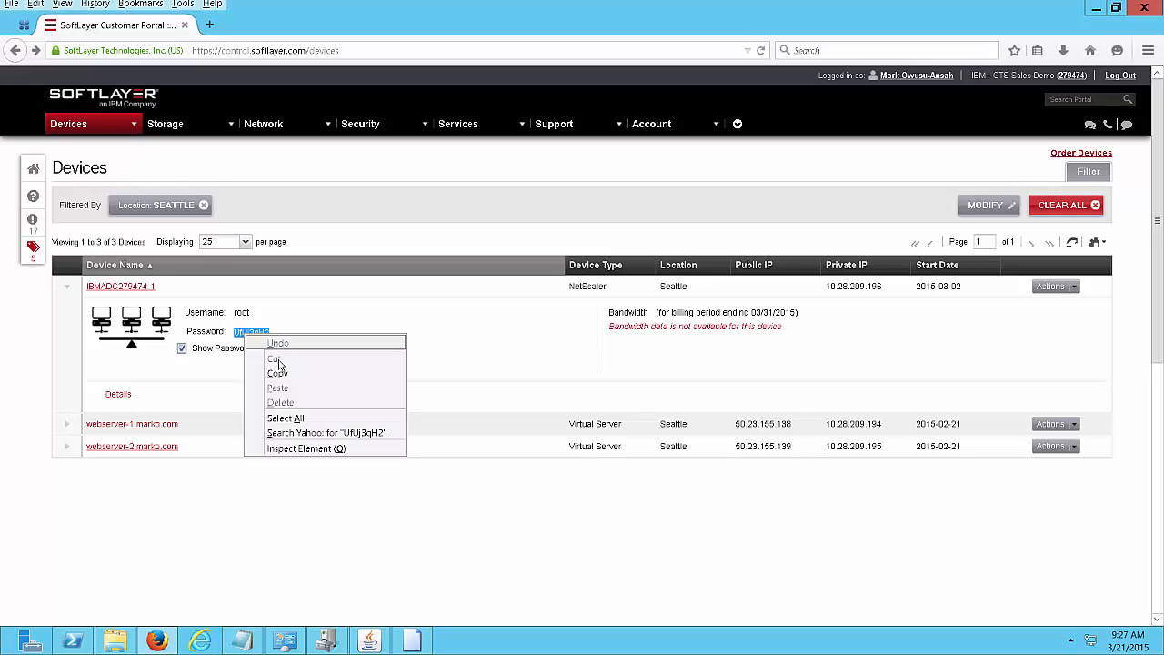
{"action": "left_click", "coordinate": [281, 372]}
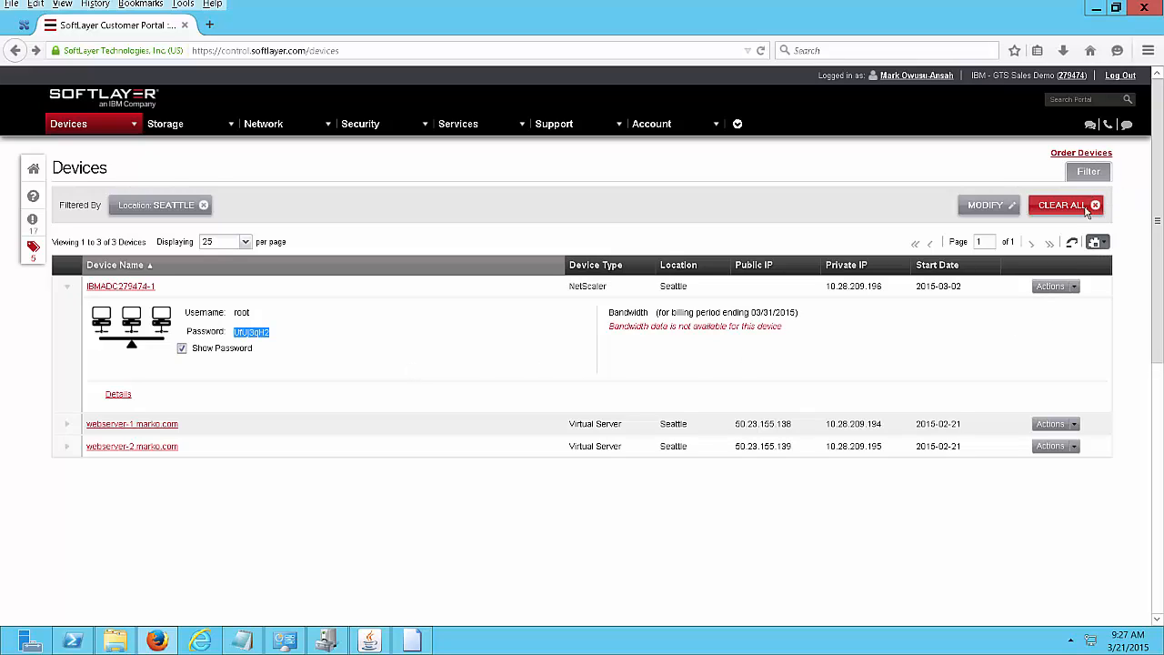
{"action": "left_click", "coordinate": [1075, 288]}
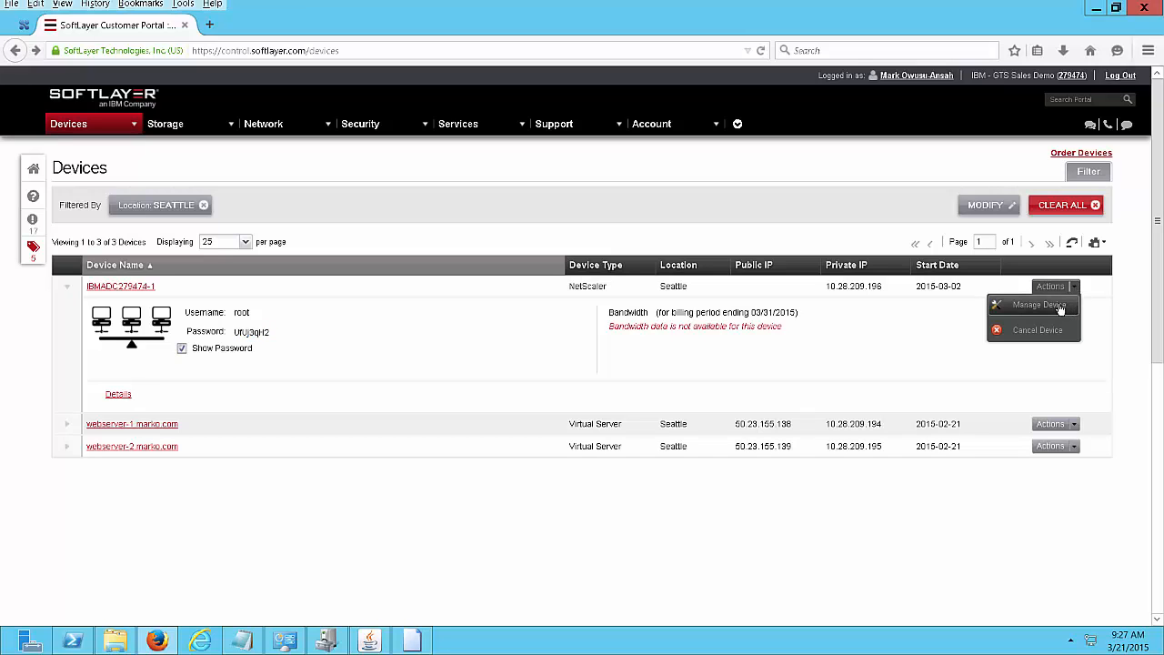
{"action": "left_click", "coordinate": [1058, 306]}
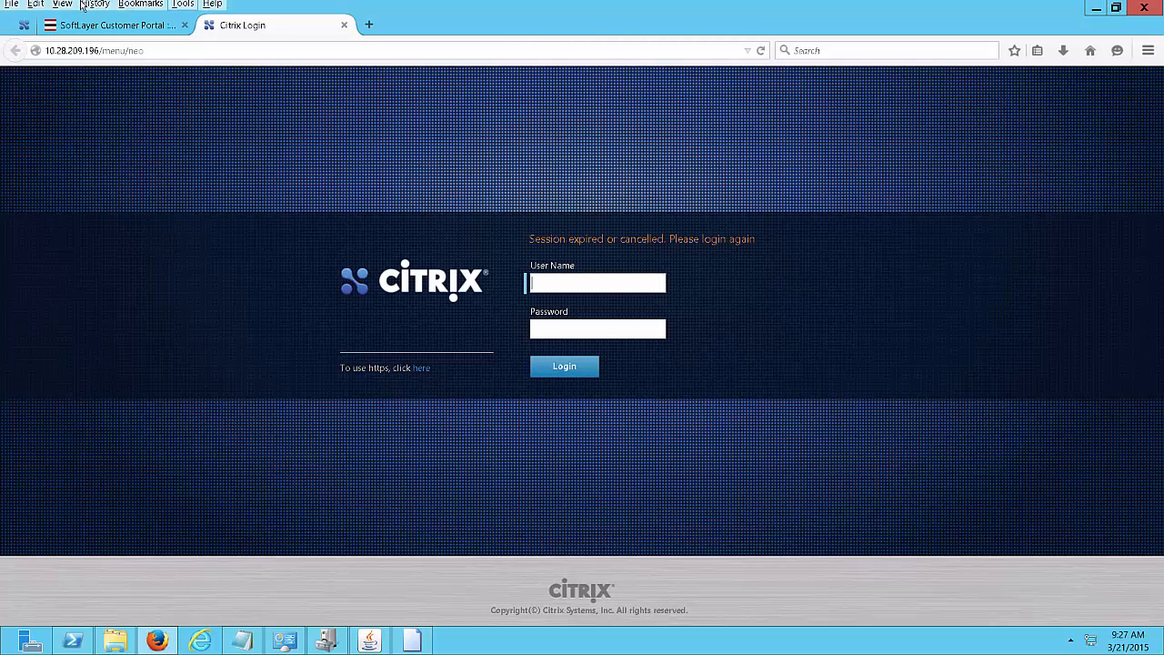
Switch back to the SoftLayer portal tab showing the NetScaler's root credentials.
{"action": "left_click", "coordinate": [115, 29]}
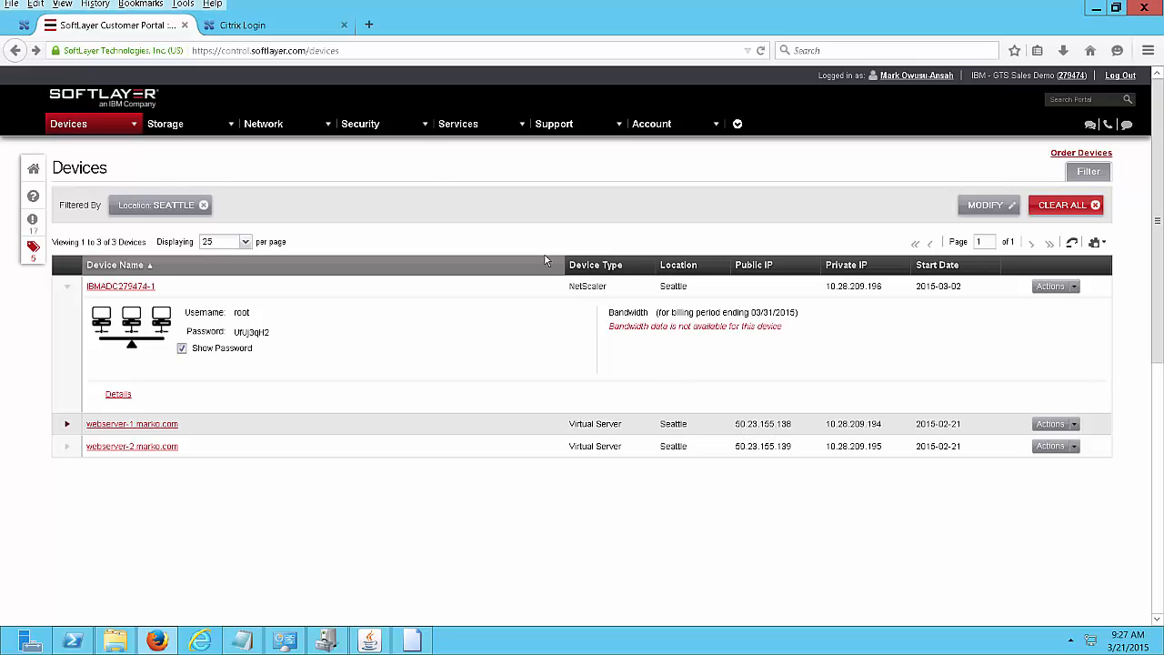
In a new tab, load the webserver-1 test page at 50.23.155.138.
{"action": "left_click", "coordinate": [369, 25]}
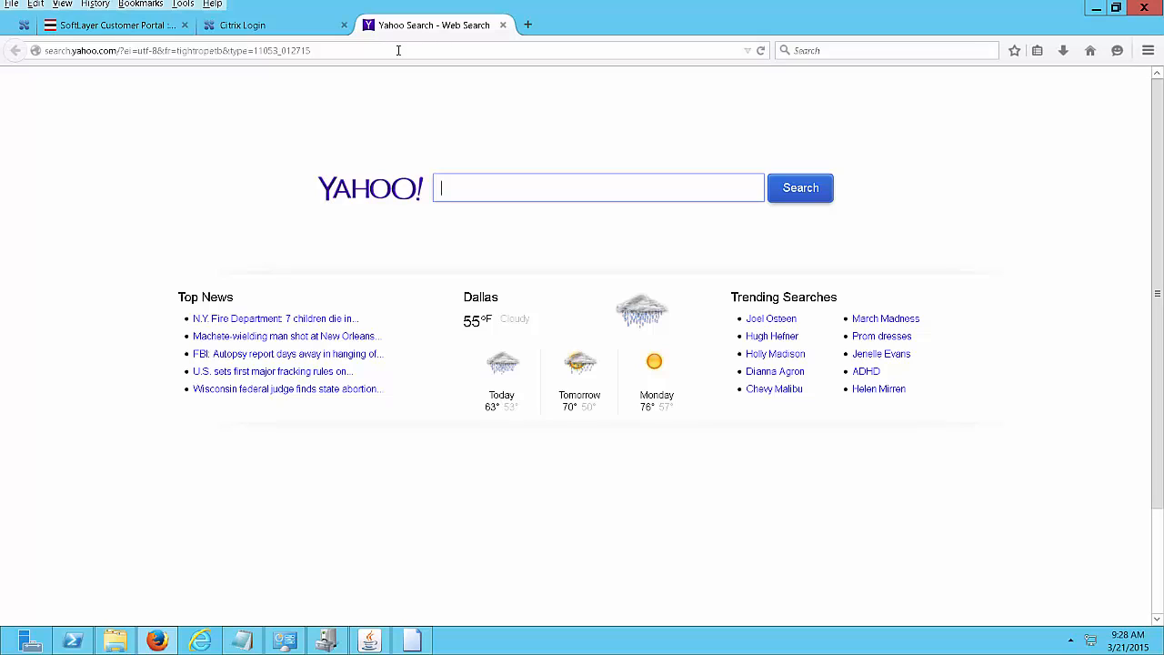
{"action": "left_click", "coordinate": [395, 50]}
{"action": "type", "text": "138"}
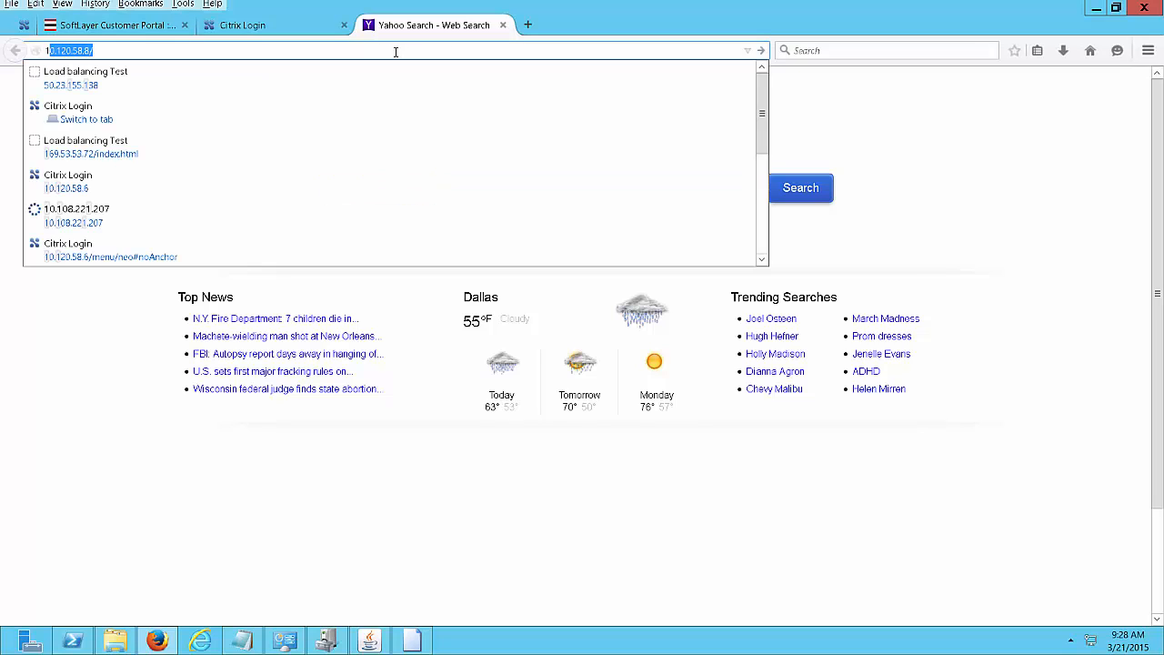
{"action": "key", "text": "Down"}
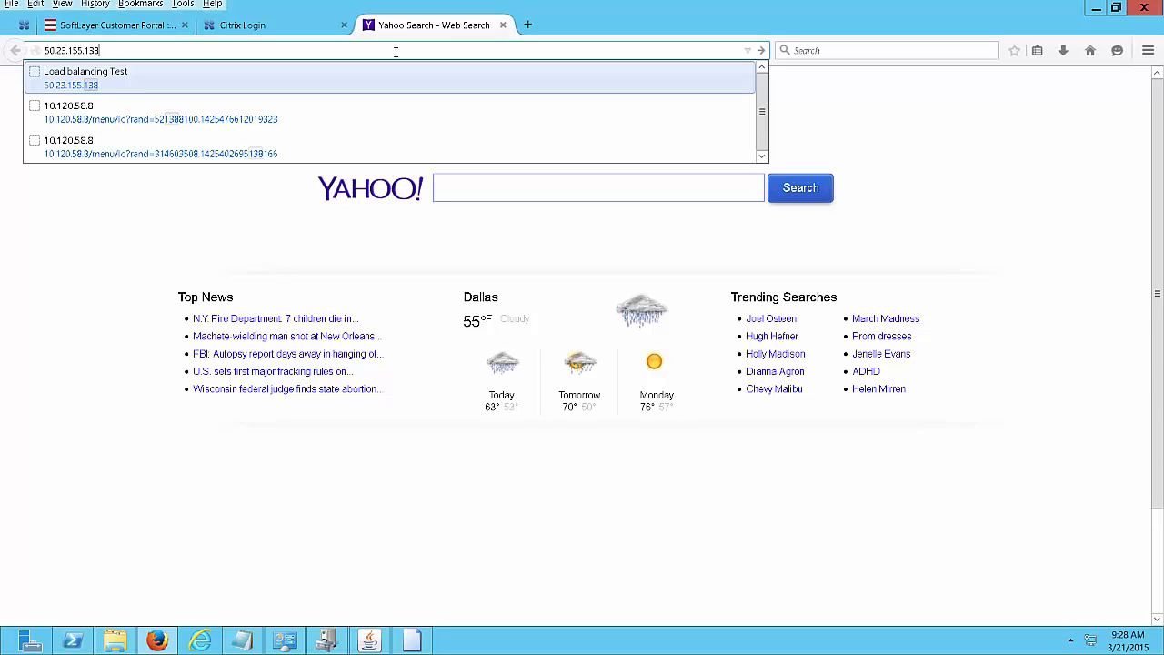
{"action": "key", "text": "Return"}
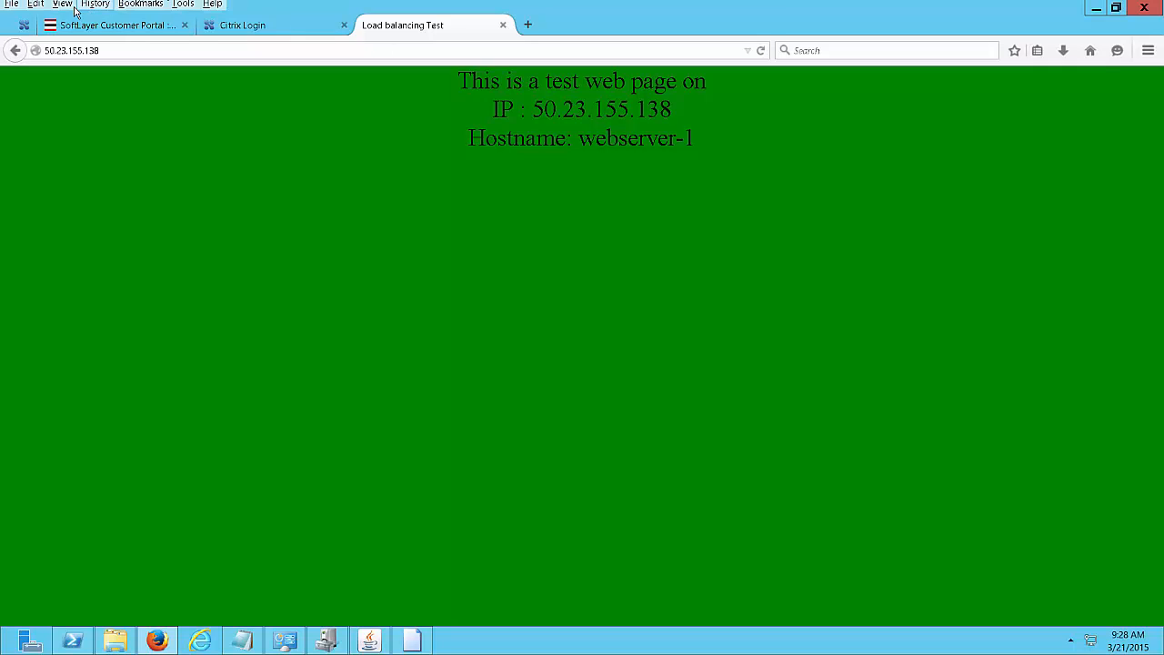
Change the address to 50.23.155.139 to load the webserver-2 test page.
{"action": "left_click", "coordinate": [113, 51]}
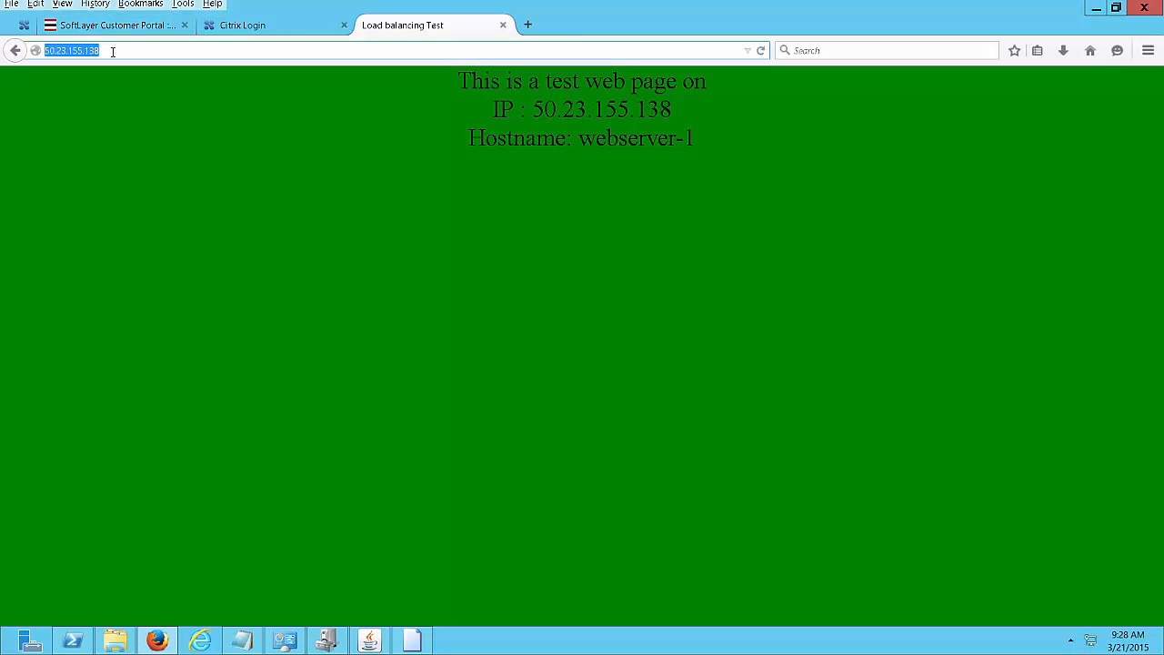
{"action": "left_click", "coordinate": [113, 50]}
{"action": "key", "text": "BackSpace"}
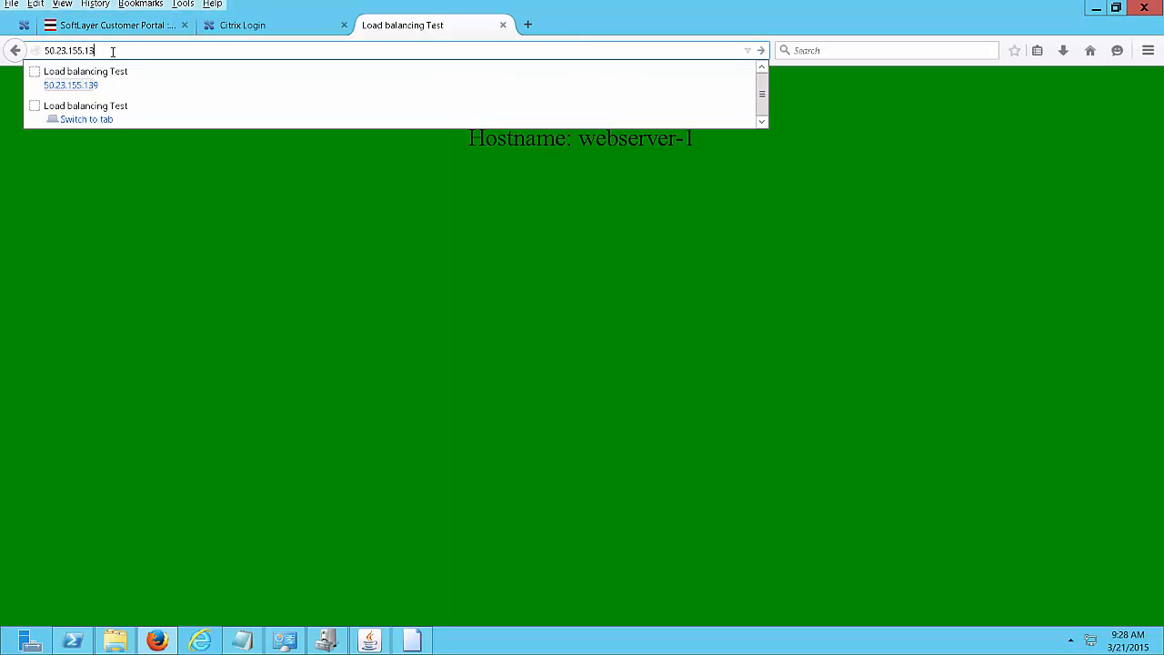
{"action": "type", "text": "9"}
{"action": "key", "text": "Return"}
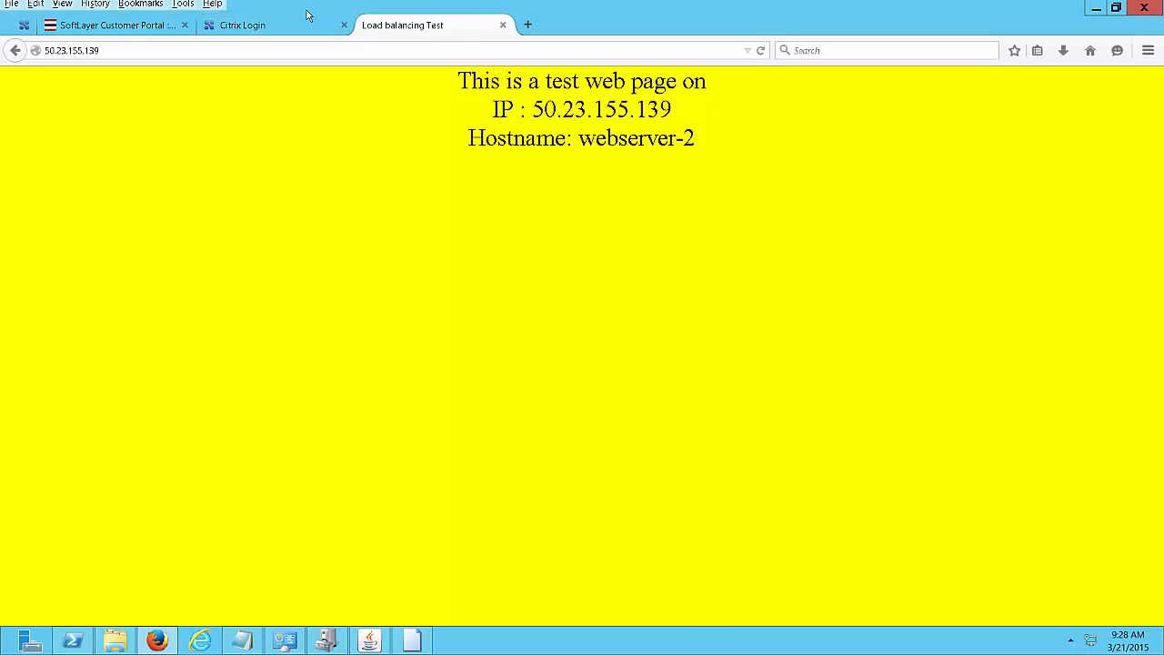
Log in to the Citrix NetScaler as root using the pasted root password.
{"action": "left_click", "coordinate": [257, 29]}
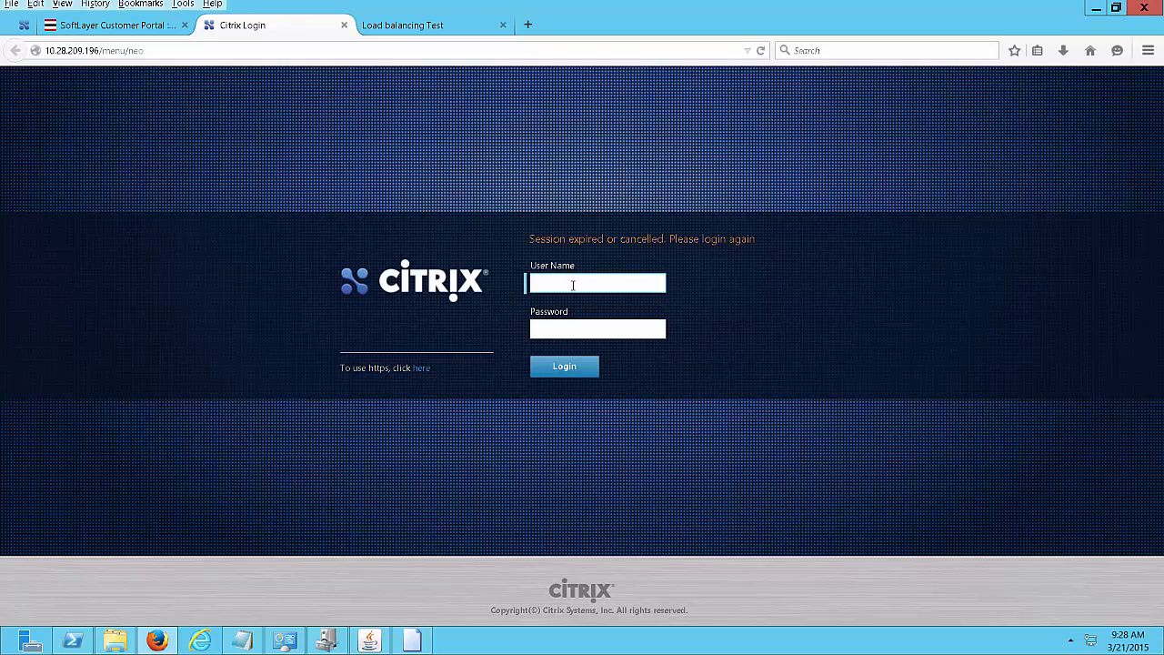
{"action": "type", "text": "root"}
{"action": "key", "text": "Tab"}
{"action": "right_click", "coordinate": [584, 332]}
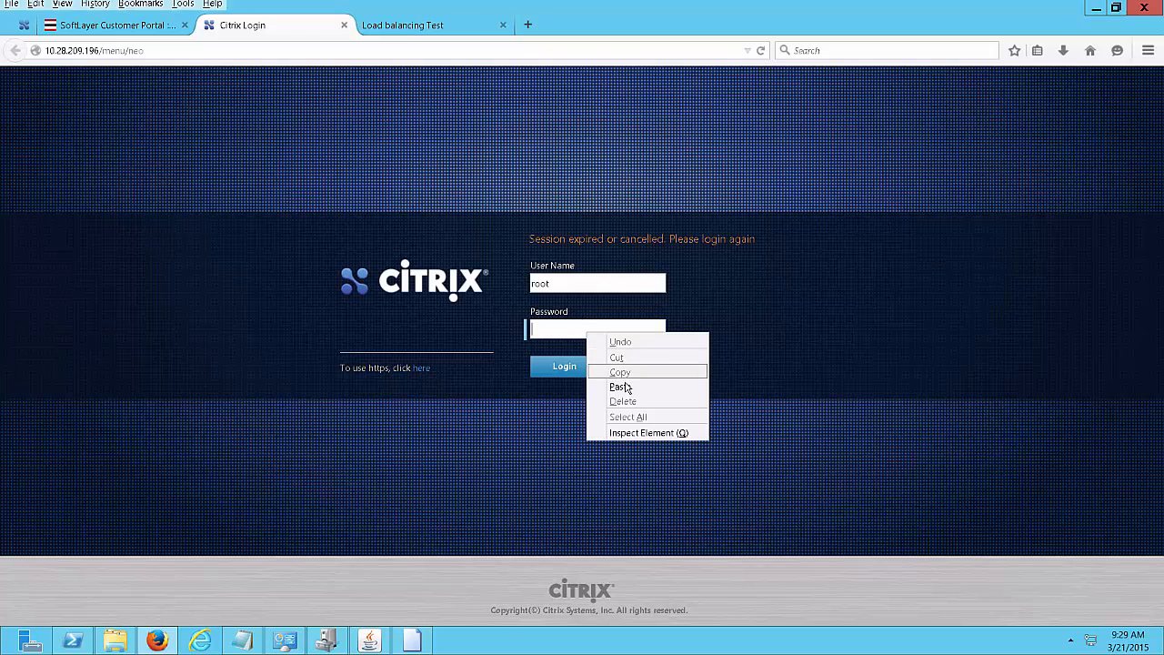
{"action": "left_click", "coordinate": [626, 386]}
{"action": "left_click", "coordinate": [569, 369]}
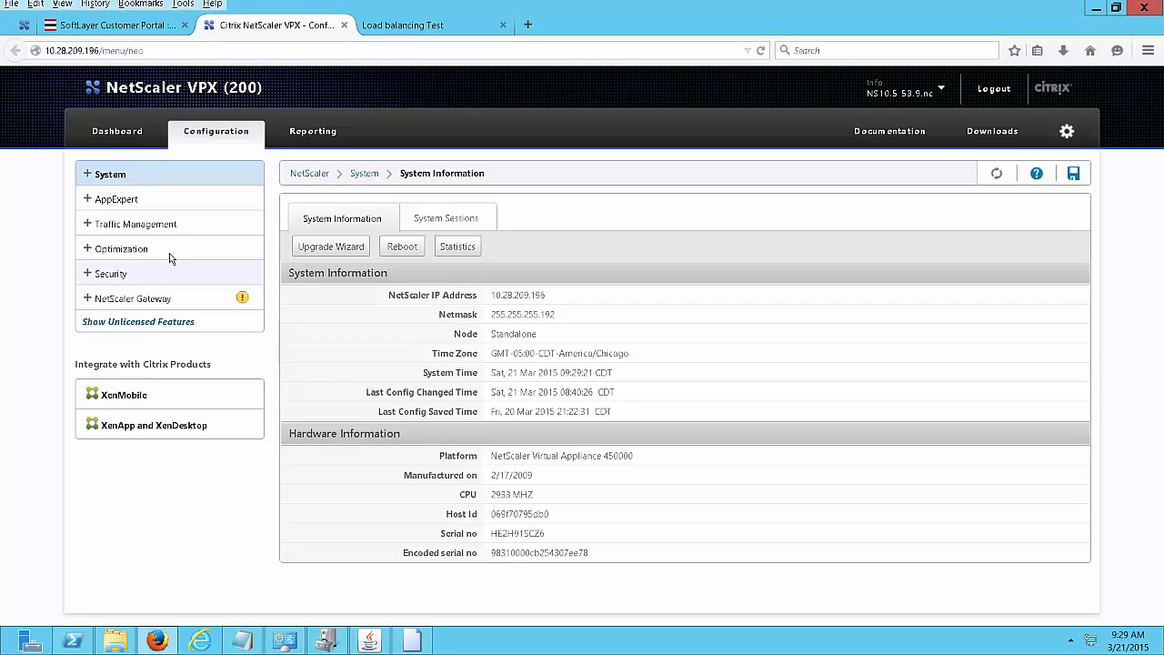
Confirm Load Balancing is enabled under System Settings > Configure Basic Features.
{"action": "left_click", "coordinate": [87, 173]}
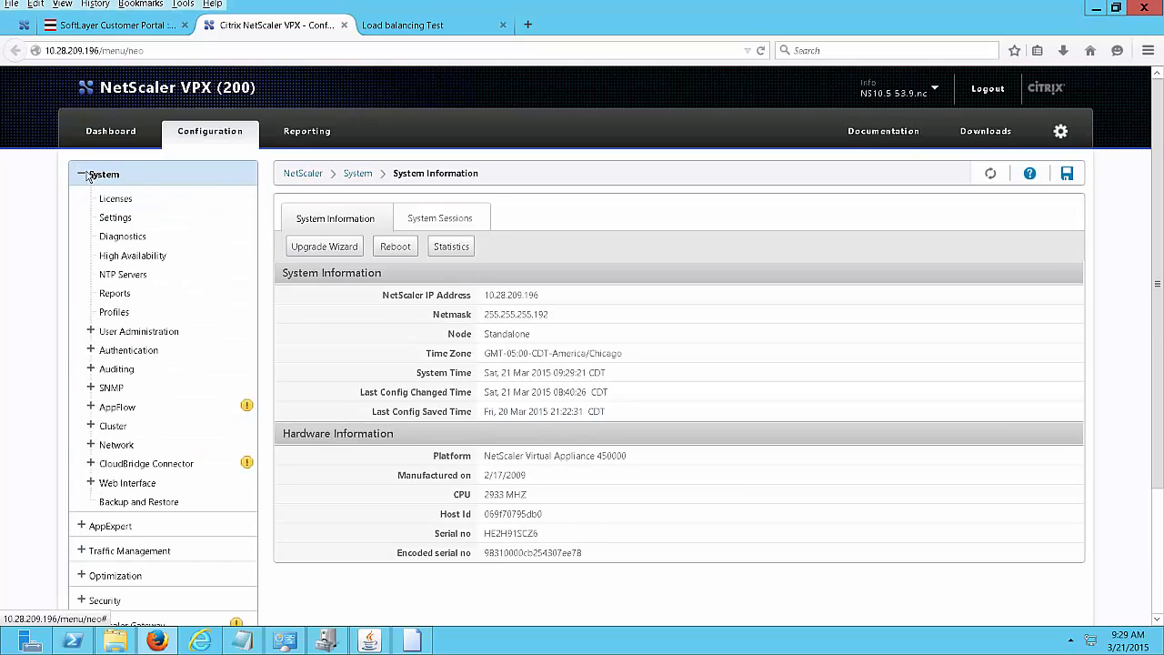
{"action": "left_click", "coordinate": [116, 217]}
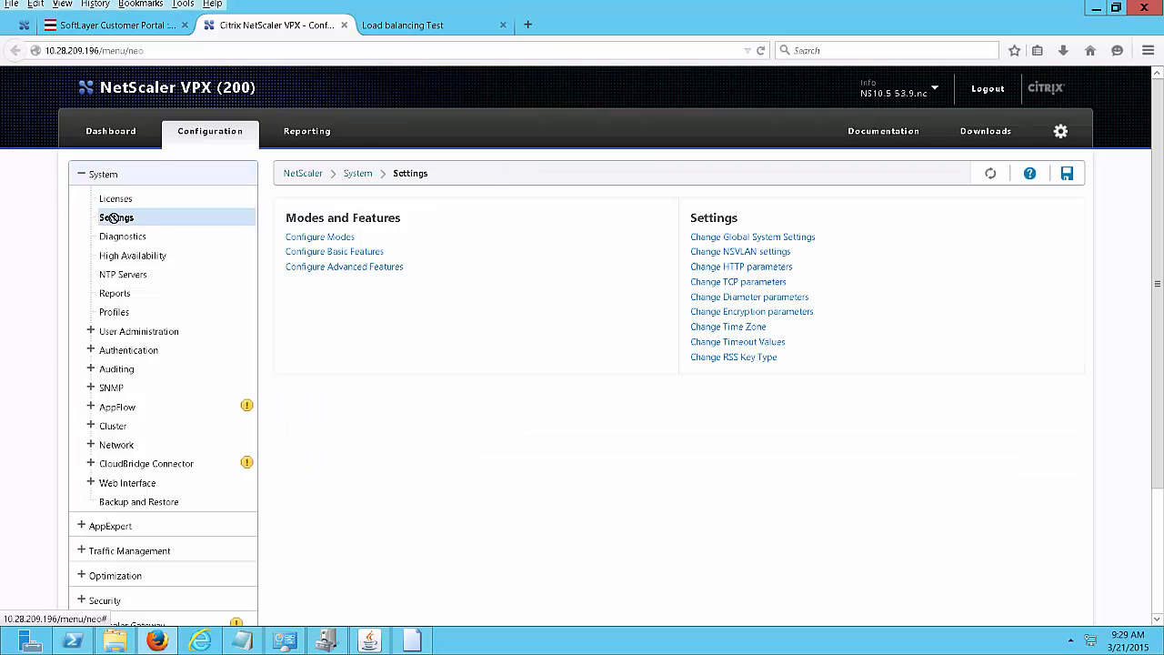
{"action": "left_click", "coordinate": [335, 255]}
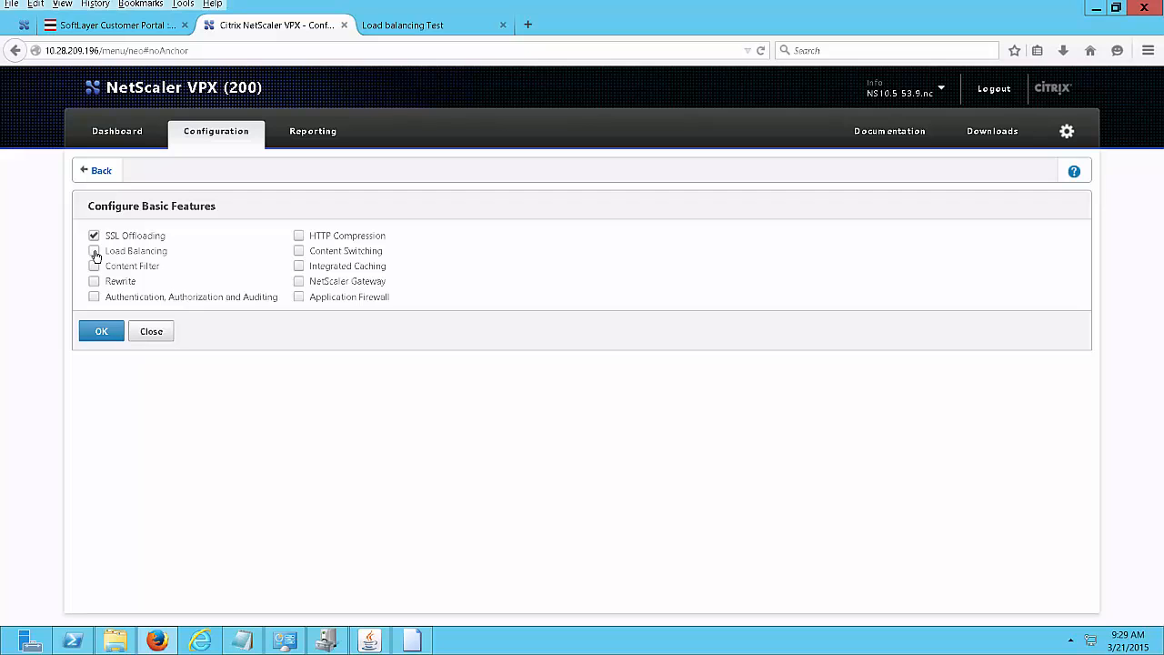
{"action": "left_click", "coordinate": [98, 333]}
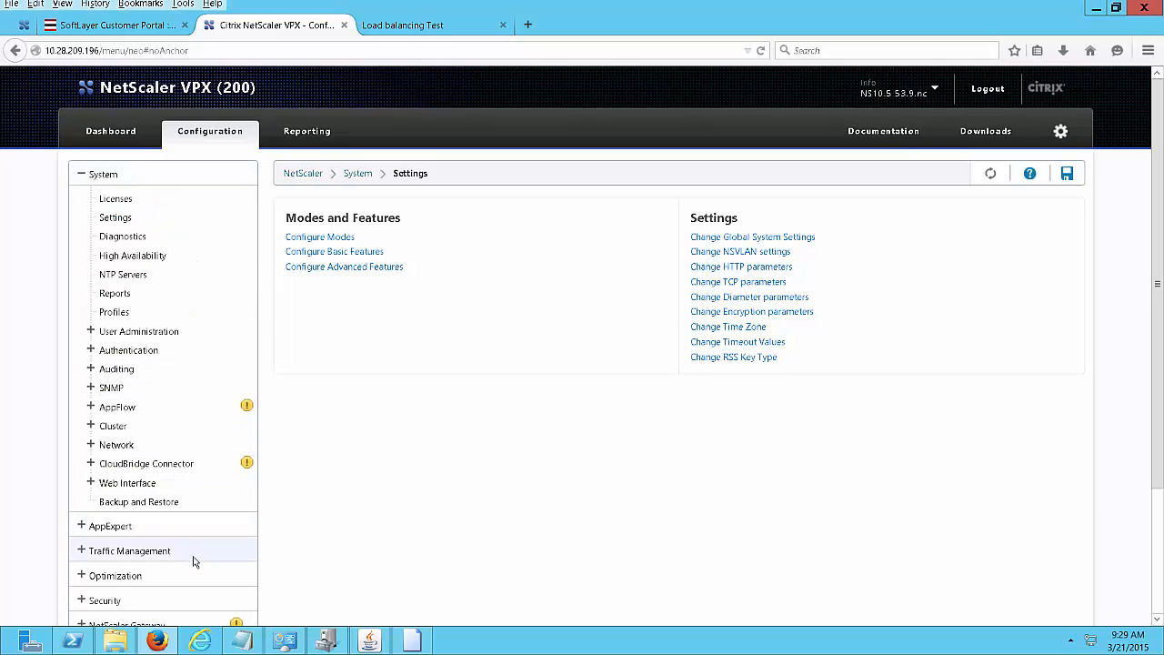
Open Traffic Management > Load Balancing > Servers, which has no servers yet.
{"action": "left_click", "coordinate": [80, 177]}
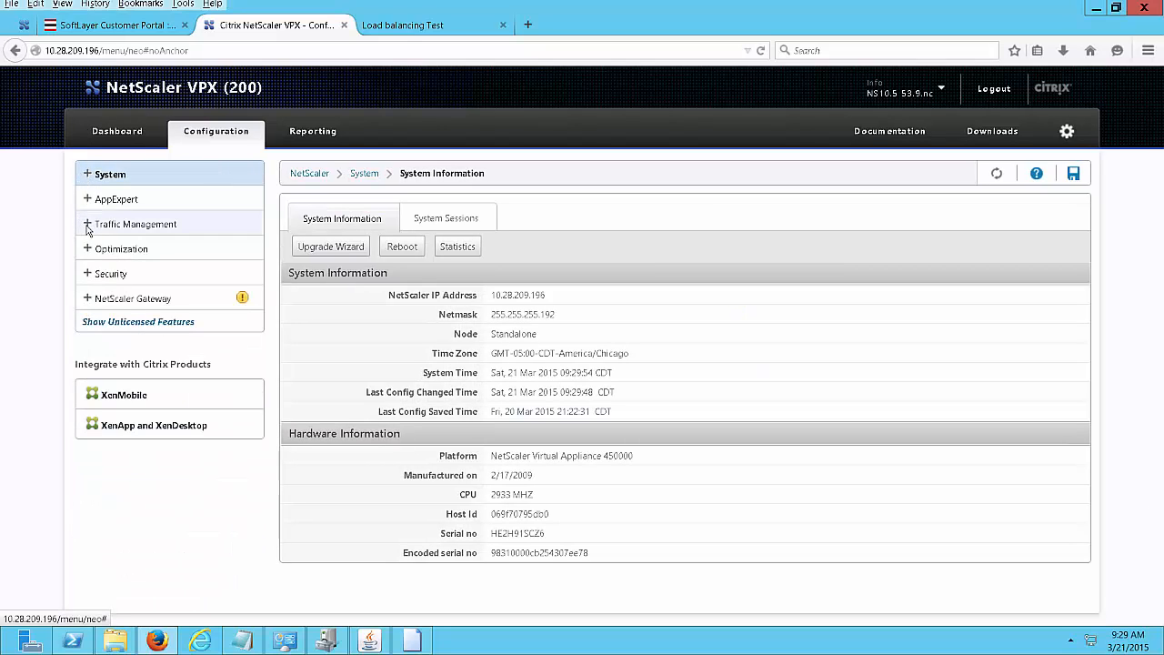
{"action": "left_click", "coordinate": [89, 225]}
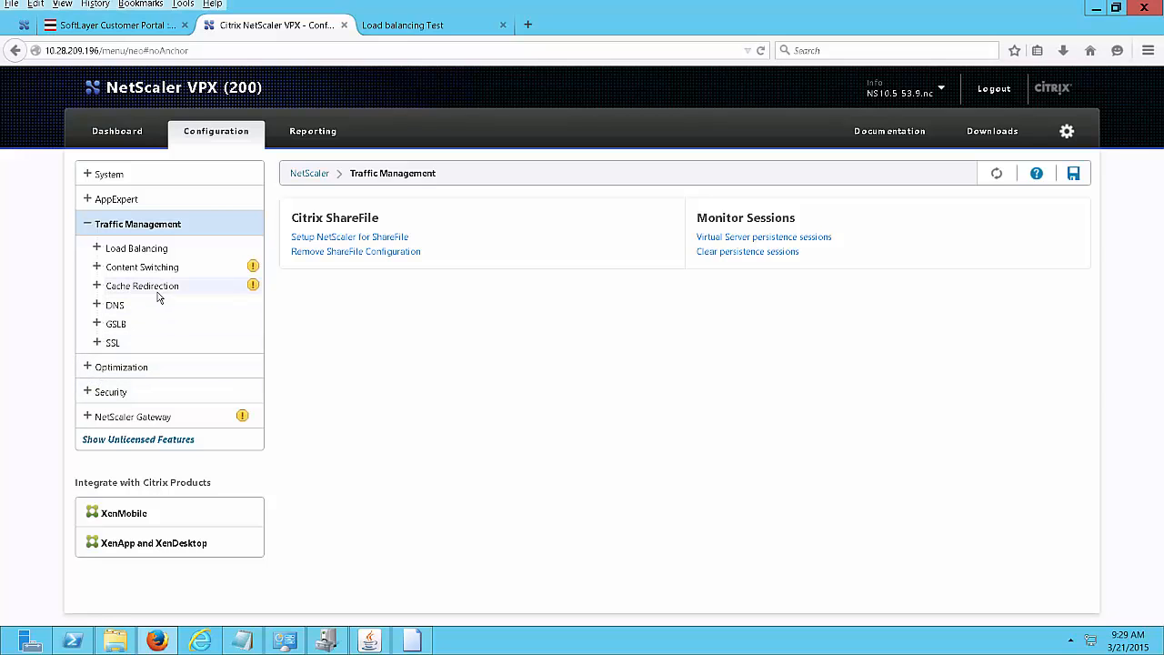
{"action": "left_click", "coordinate": [97, 249]}
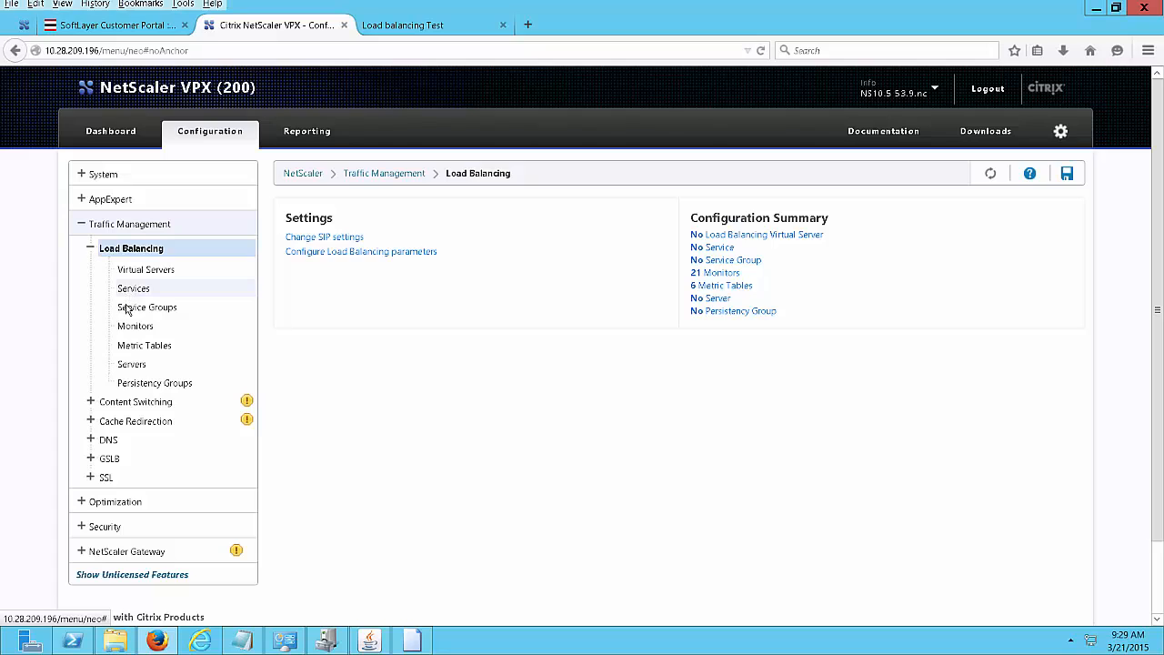
{"action": "left_click", "coordinate": [137, 365]}
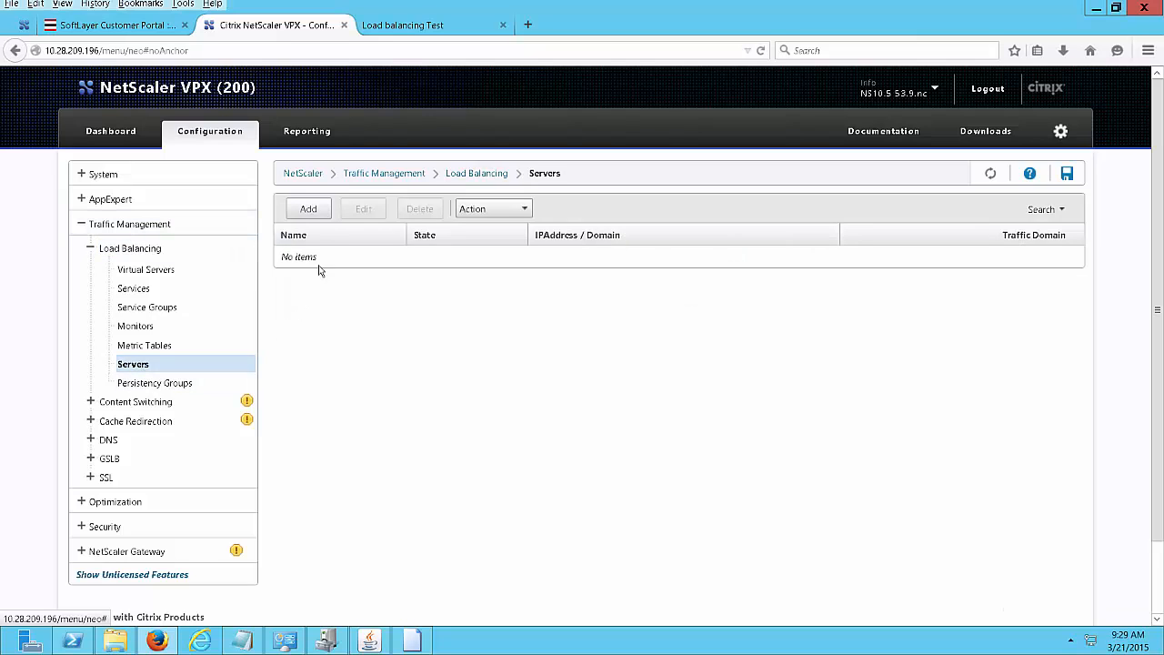
Enter server name webserver-1.marko.com and IP address 50.23.155.138 in a new server form.
{"action": "left_click", "coordinate": [311, 211]}
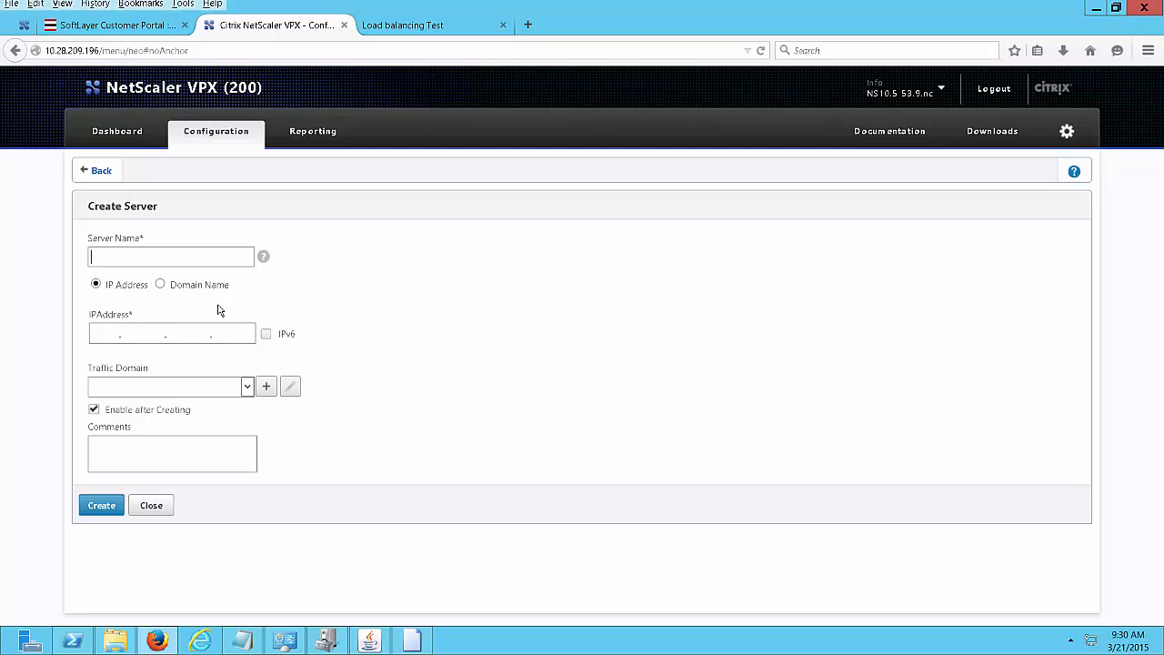
{"action": "type", "text": "webserver"}
{"action": "type", "text": "-1.marko.com"}
{"action": "left_click", "coordinate": [104, 339]}
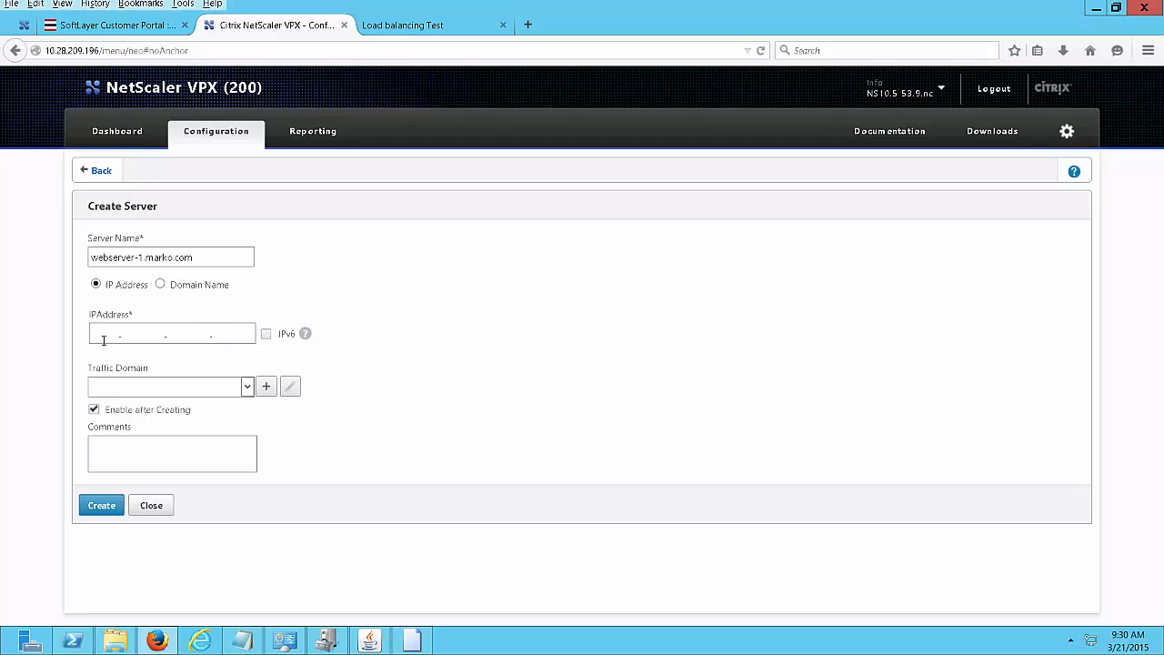
{"action": "left_click", "coordinate": [403, 26]}
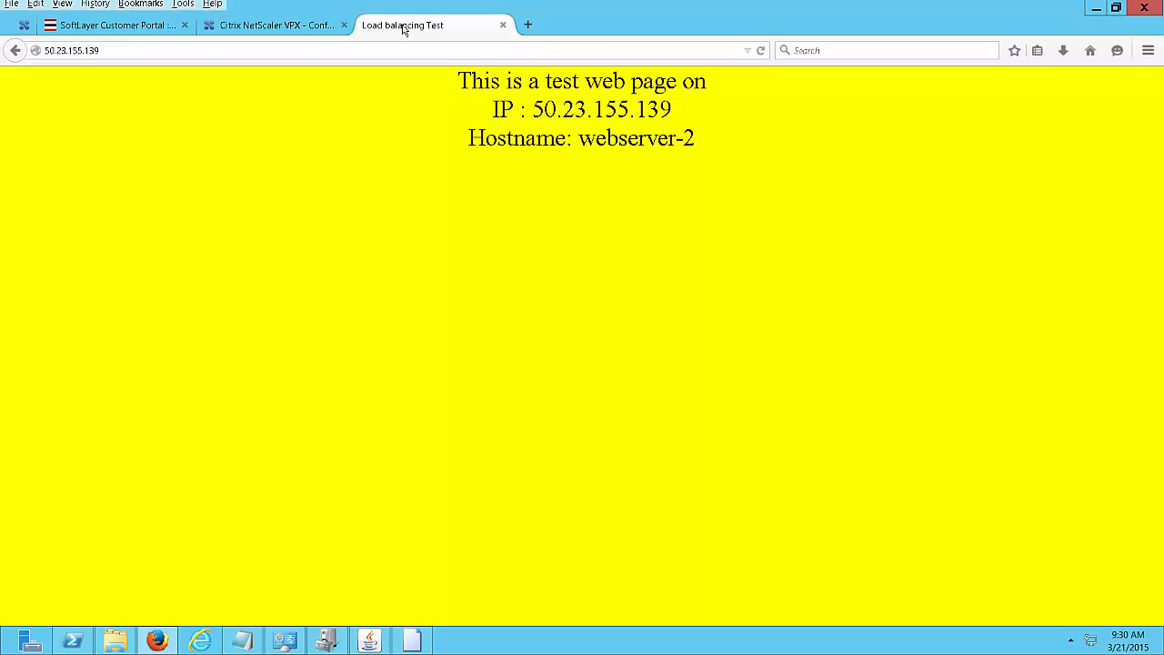
{"action": "left_click", "coordinate": [294, 27]}
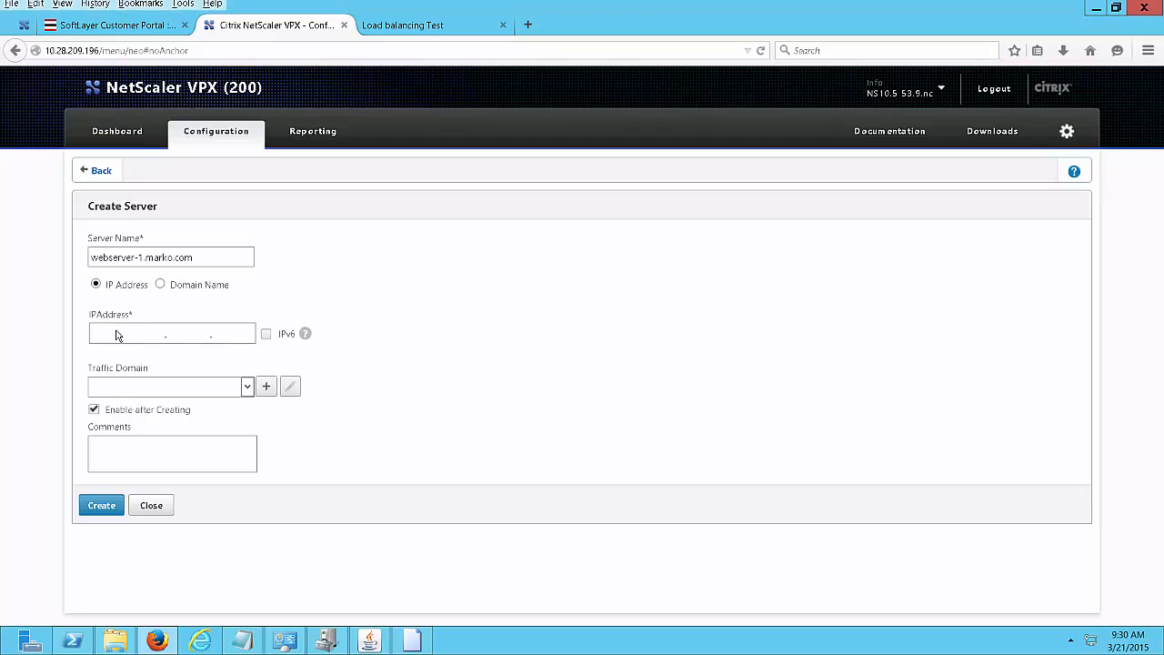
{"action": "type", "text": "50"}
{"action": "left_click", "coordinate": [141, 334]}
{"action": "type", "text": "23"}
{"action": "left_click", "coordinate": [184, 335]}
{"action": "type", "text": "155.138"}
Copy the server name for reuse, then create the server.
{"action": "left_click_drag", "start_coordinate": [208, 261], "coordinate": [47, 247]}
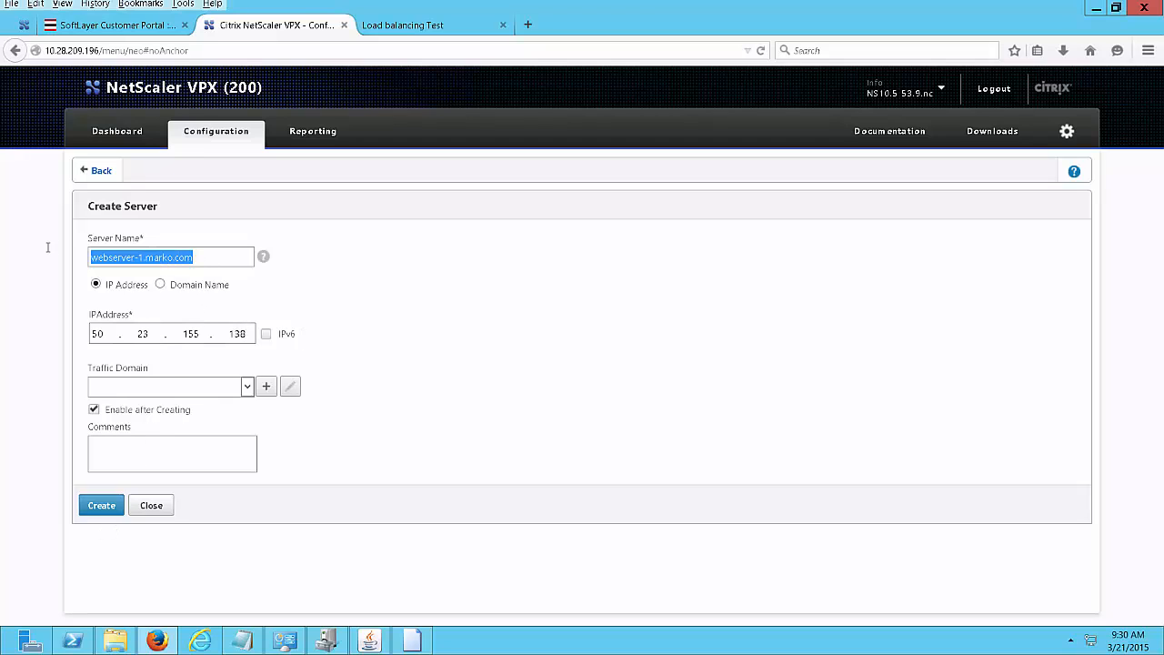
{"action": "right_click", "coordinate": [135, 250]}
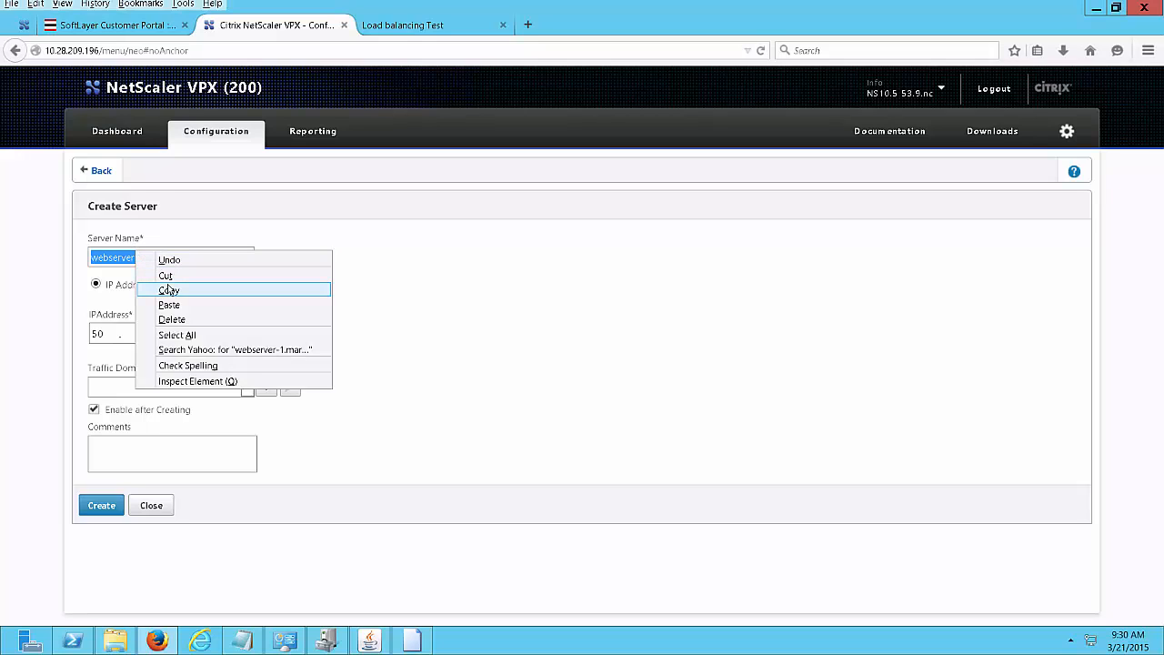
{"action": "left_click", "coordinate": [171, 291]}
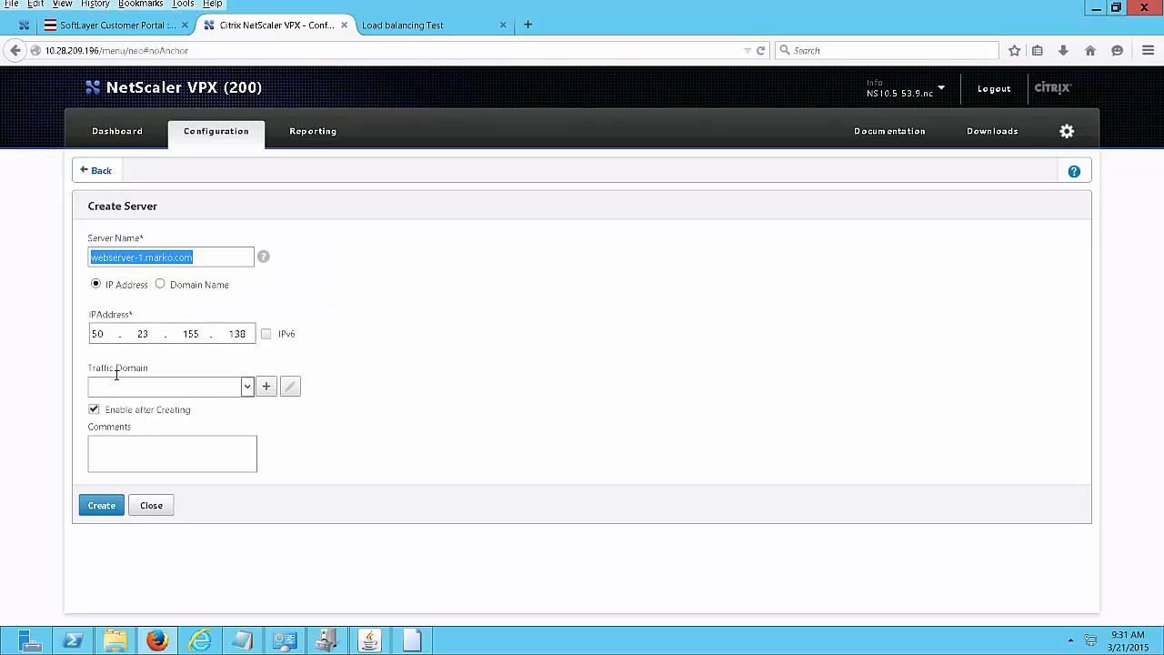
{"action": "left_click", "coordinate": [106, 506]}
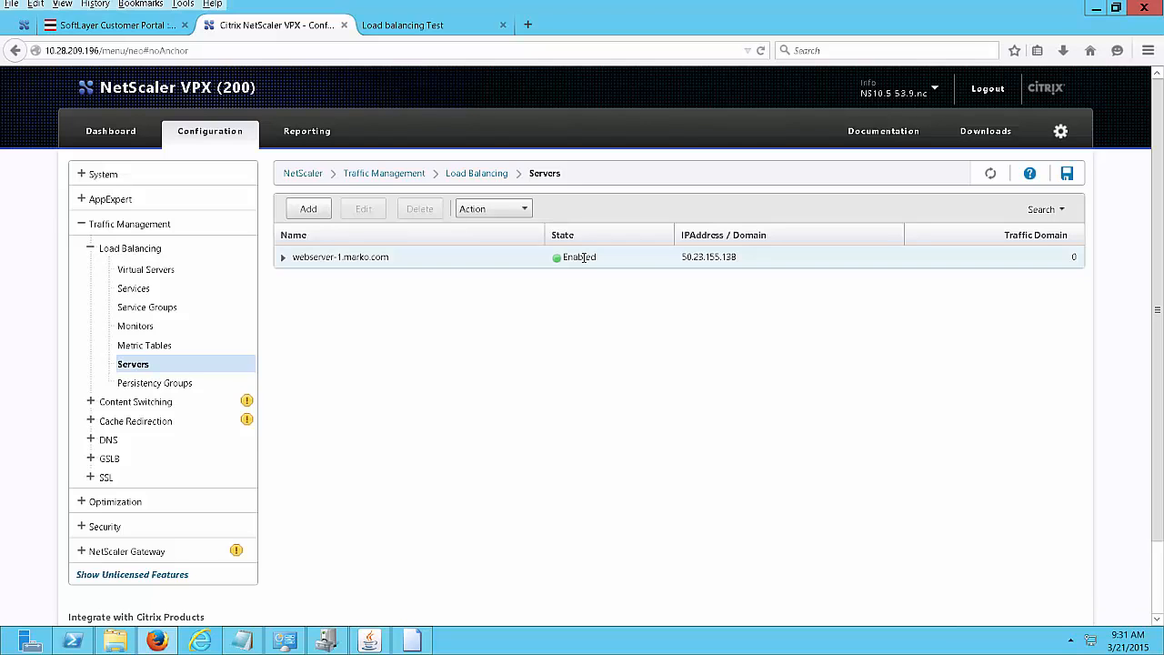
Add server webserver-2.marko.com at 50.23.155.139, reusing the pasted name with 1 changed to 2.
{"action": "left_click", "coordinate": [310, 209]}
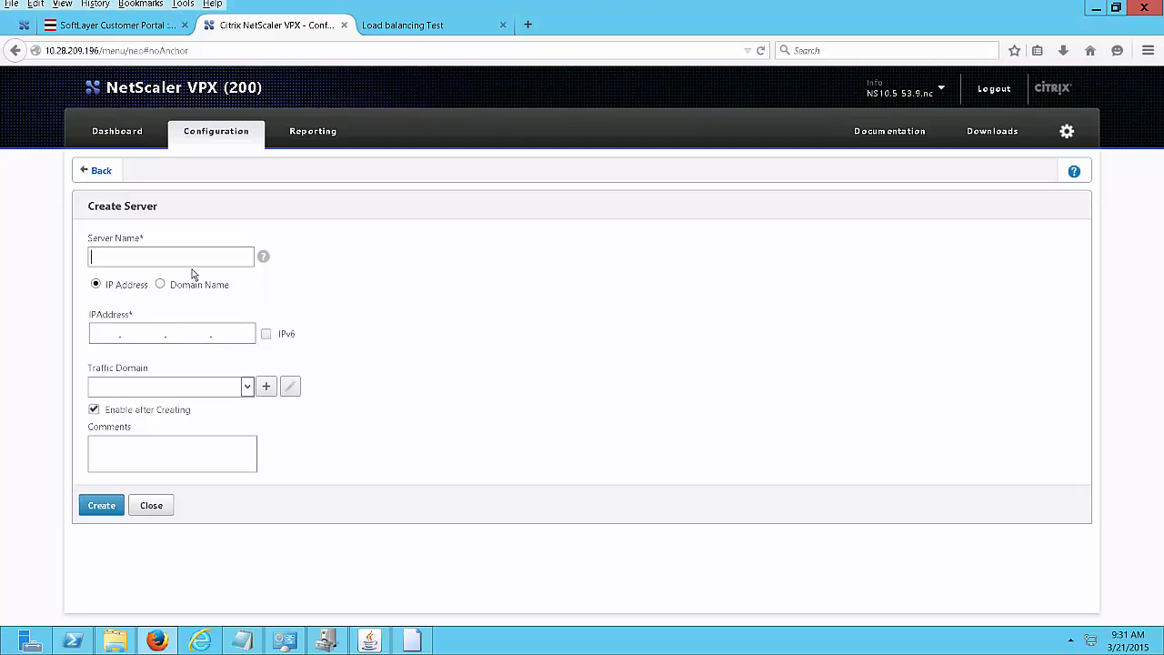
{"action": "key", "text": "ctrl+v"}
{"action": "key", "text": "BackSpace"}
{"action": "type", "text": "2"}
{"action": "left_click", "coordinate": [108, 333]}
{"action": "type", "text": "50"}
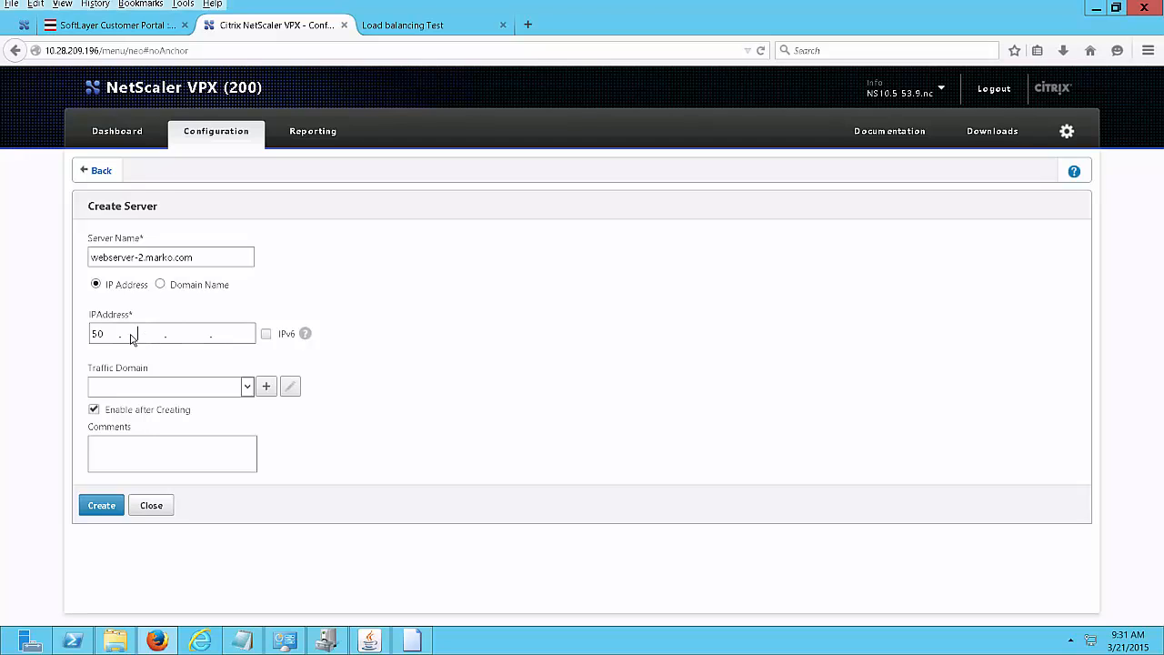
{"action": "type", "text": "3"}
{"action": "type", "text": "39"}
{"action": "left_click", "coordinate": [105, 506]}
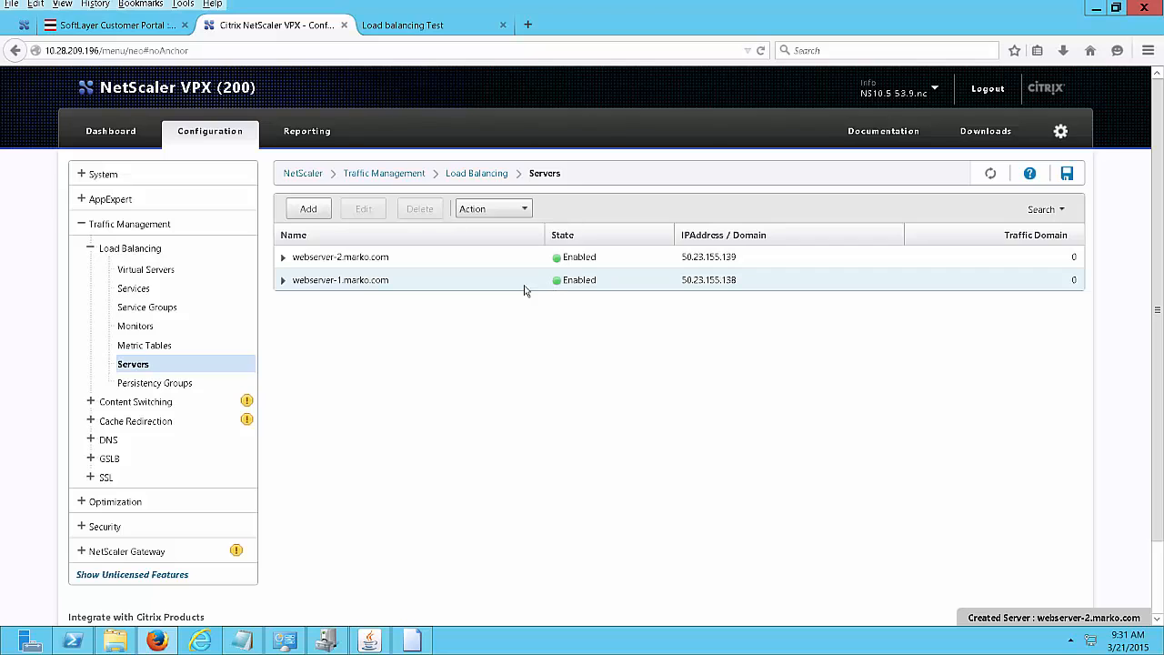
Start a new HTTP service webservice-1 on port 80 using existing server webserver-1.marko.com.
{"action": "left_click", "coordinate": [144, 289]}
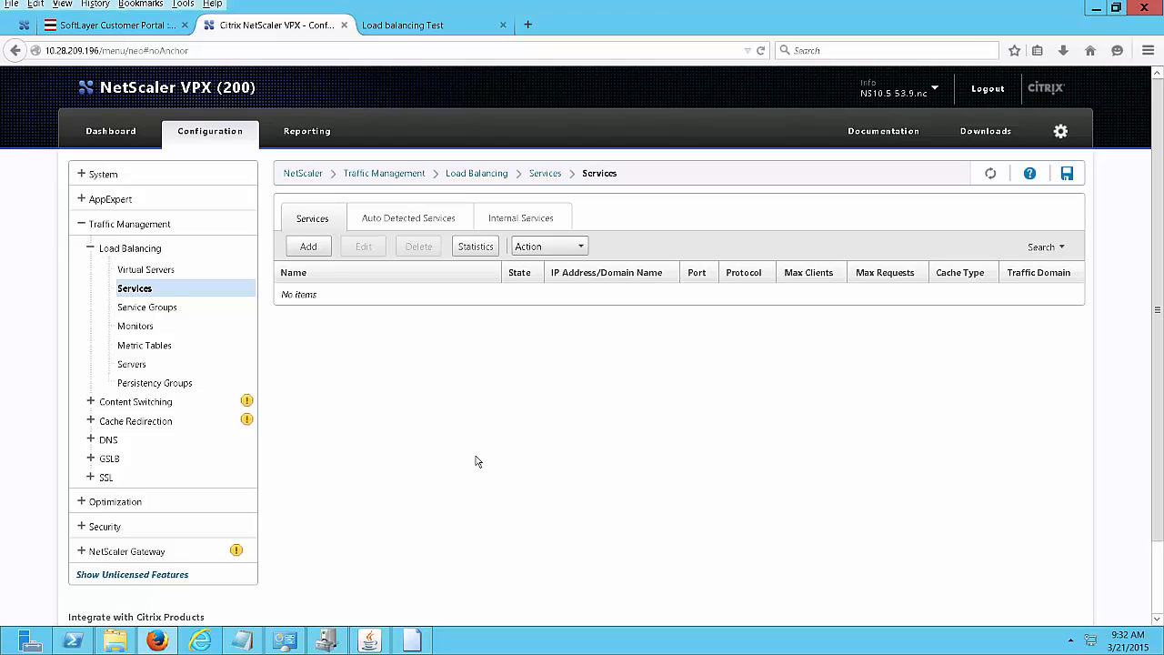
{"action": "left_click", "coordinate": [313, 247]}
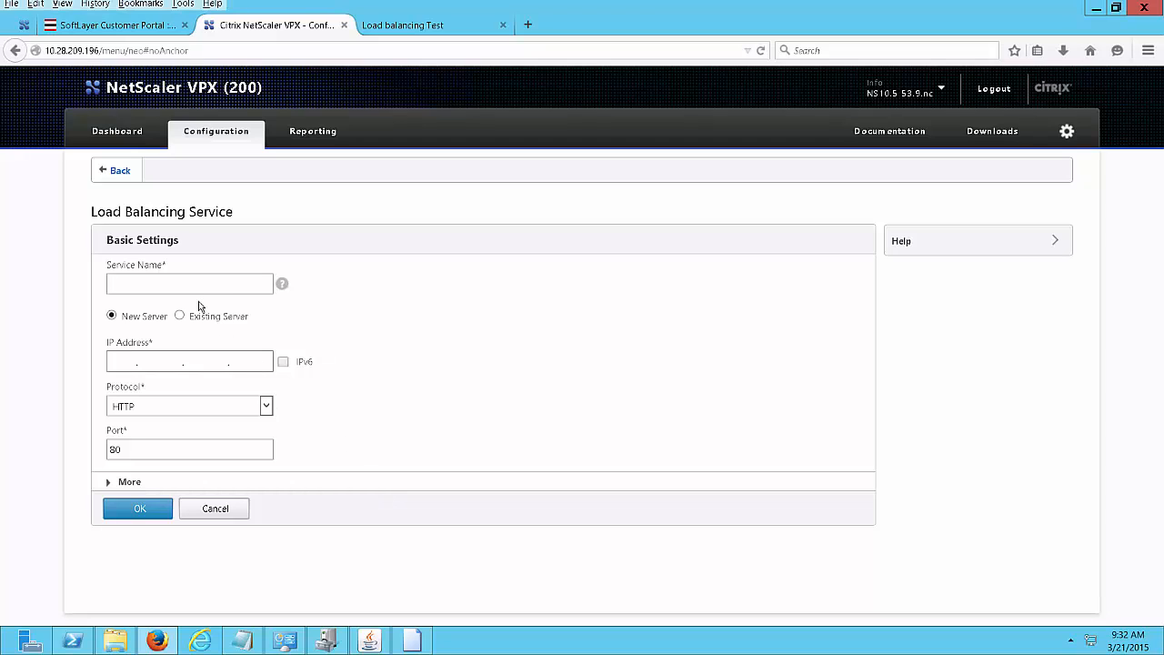
{"action": "type", "text": "webs"}
{"action": "type", "text": "ervice-1"}
{"action": "left_click", "coordinate": [182, 319]}
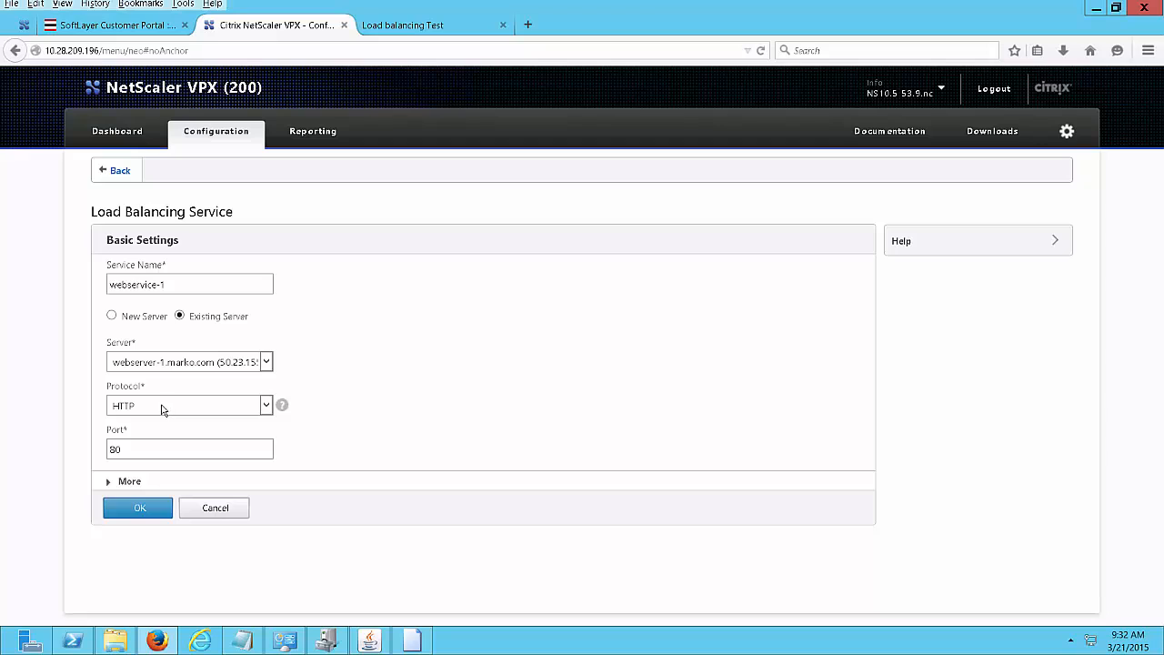
{"action": "mouse_move", "coordinate": [282, 404]}
{"action": "left_click", "coordinate": [136, 509]}
Copy the service name, create webservice-1, and return to the Services list.
{"action": "left_click_drag", "start_coordinate": [168, 285], "coordinate": [103, 284]}
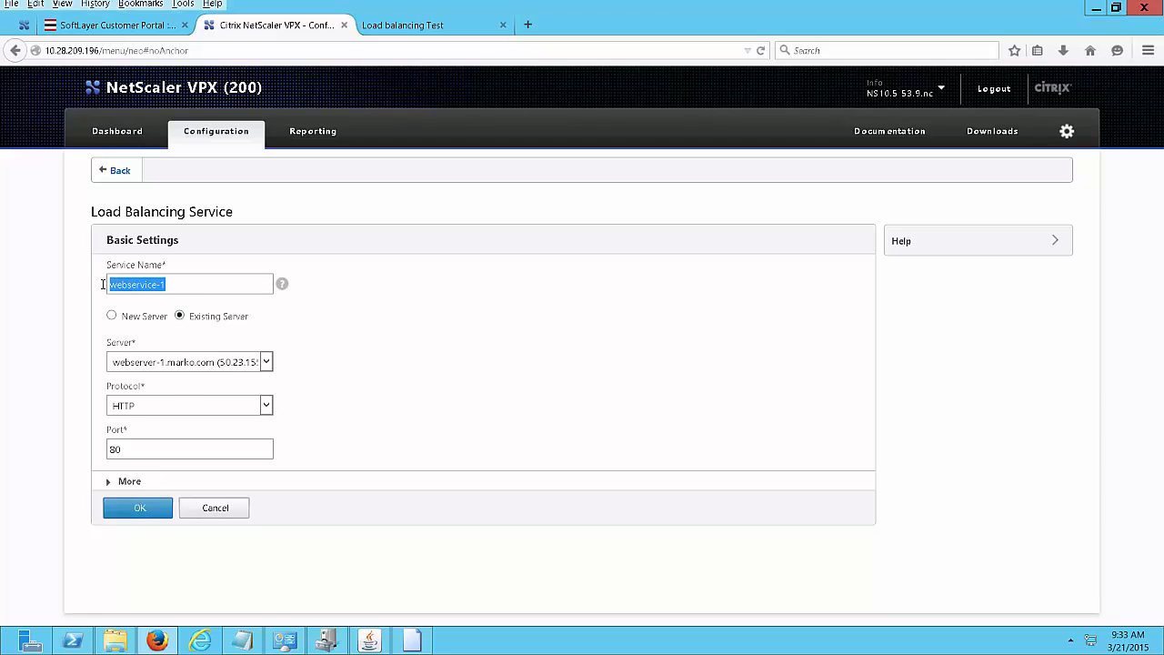
{"action": "right_click", "coordinate": [137, 277]}
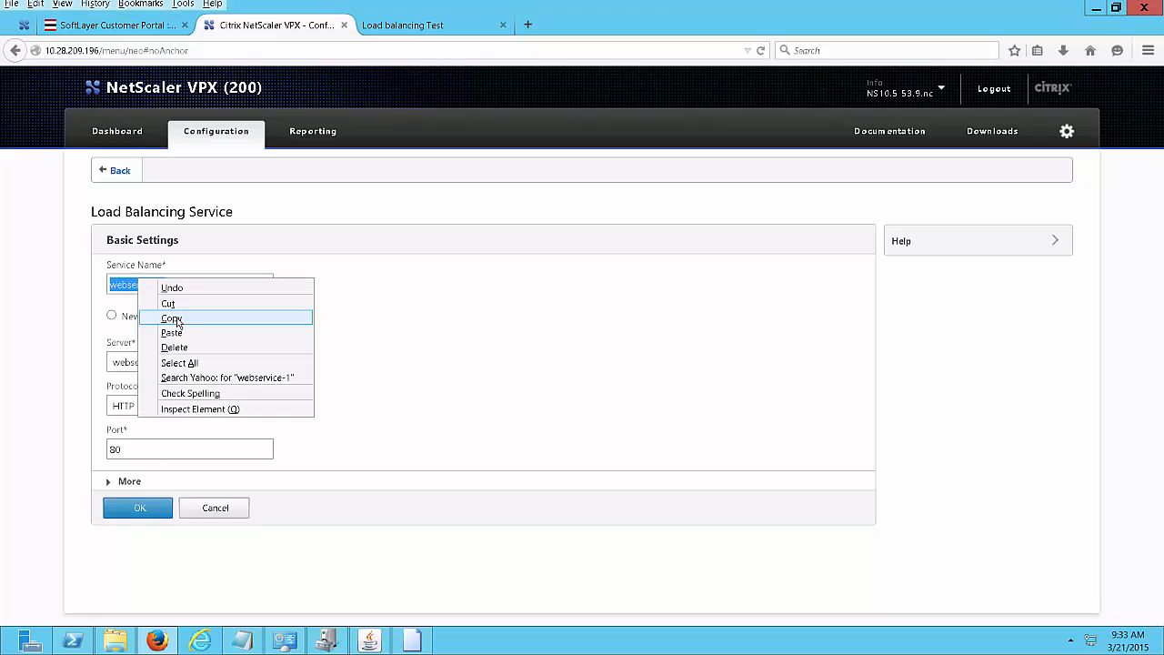
{"action": "left_click", "coordinate": [178, 320]}
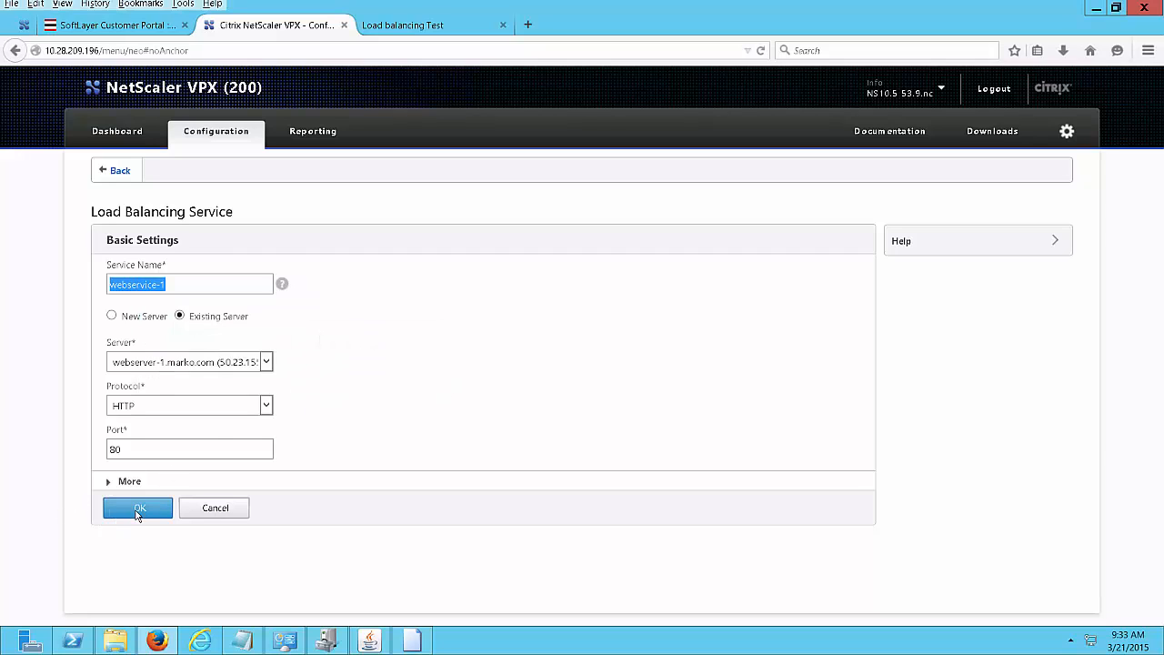
{"action": "left_click", "coordinate": [136, 507]}
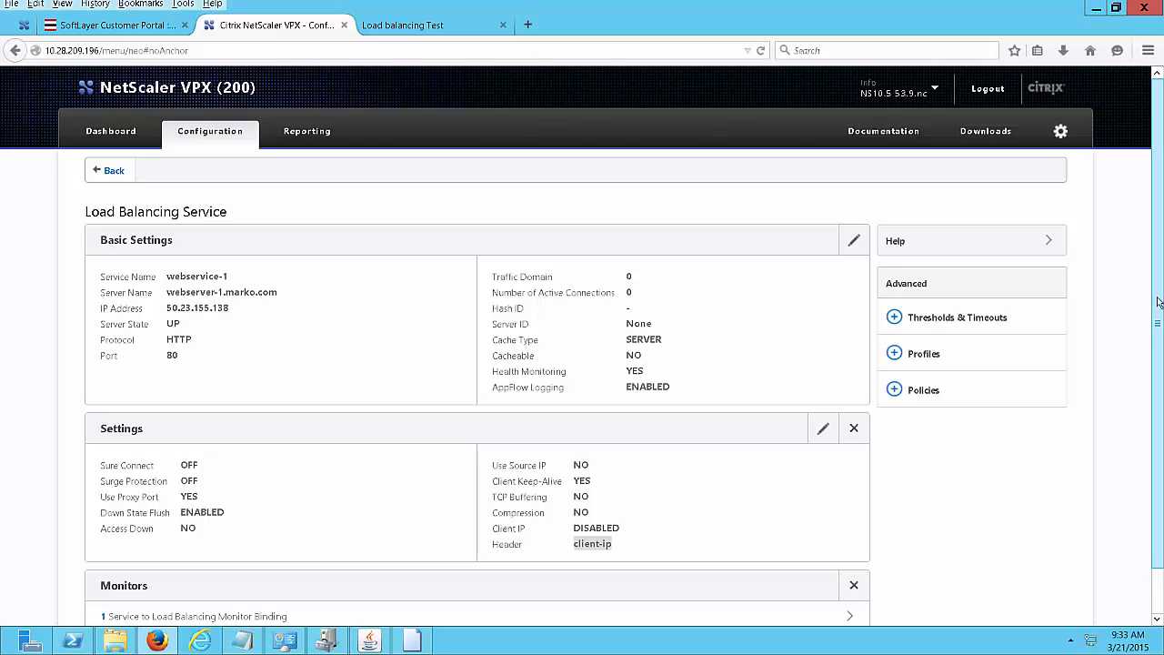
{"action": "scroll", "coordinate": [1158, 333], "scroll_direction": "down", "scroll_amount": 1}
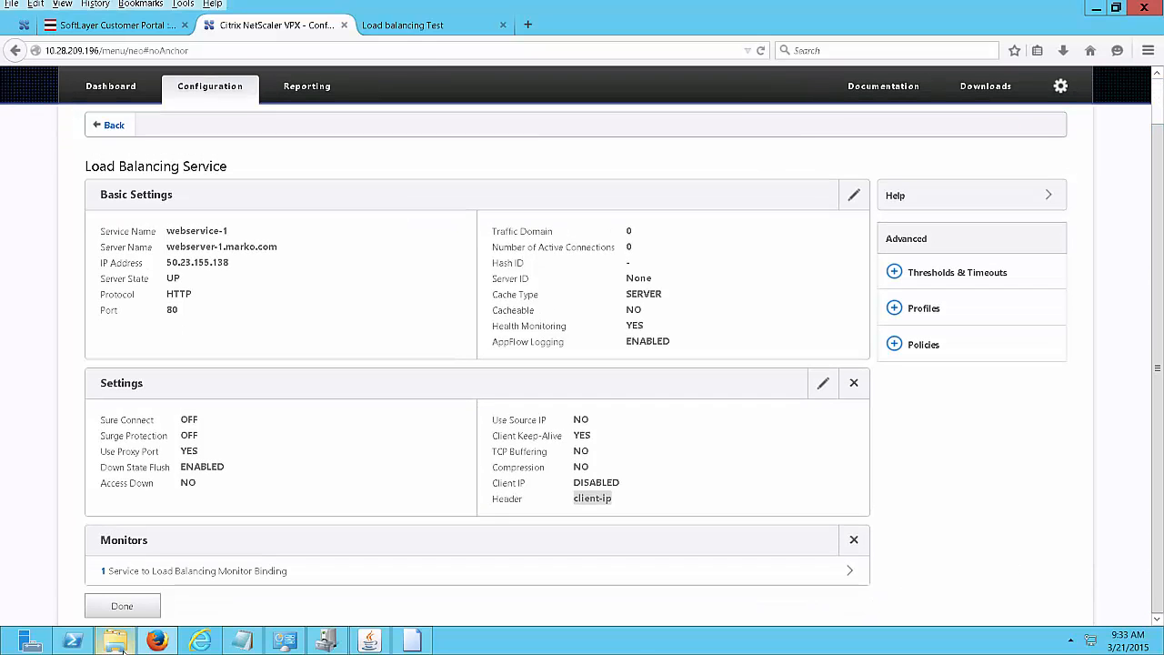
{"action": "left_click", "coordinate": [140, 610]}
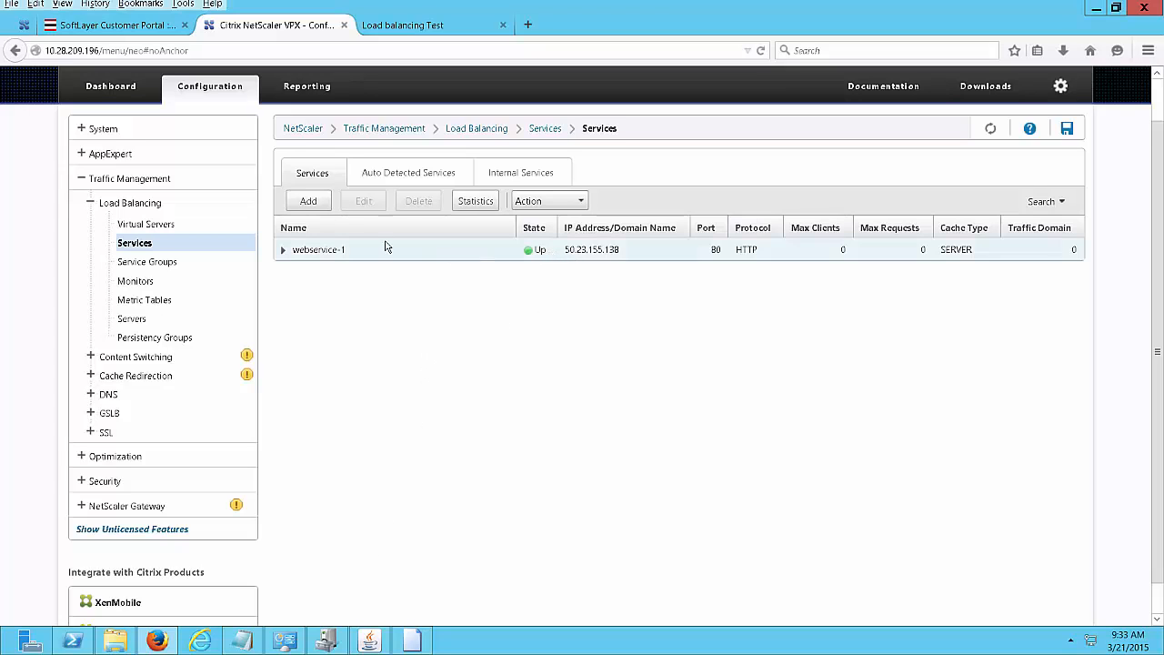
Create service webservice-2 on existing server webserver-2.marko.com from the pasted, edited name.
{"action": "left_click", "coordinate": [309, 201]}
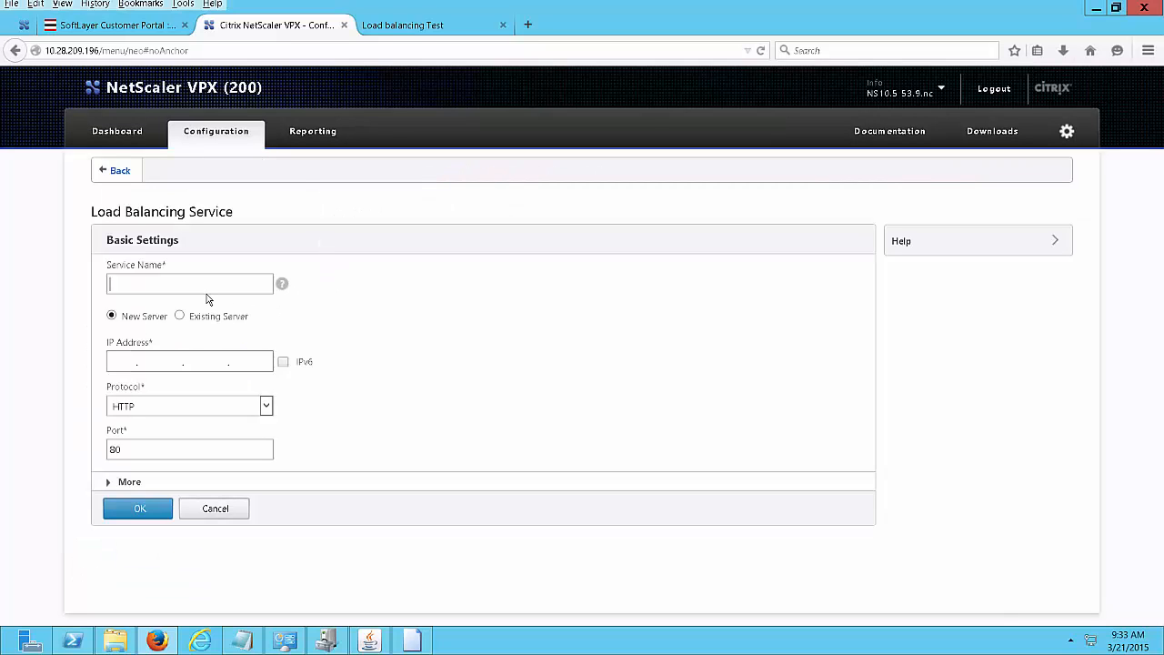
{"action": "key", "text": "ctrl+v"}
{"action": "type", "text": "2"}
{"action": "left_click", "coordinate": [180, 316]}
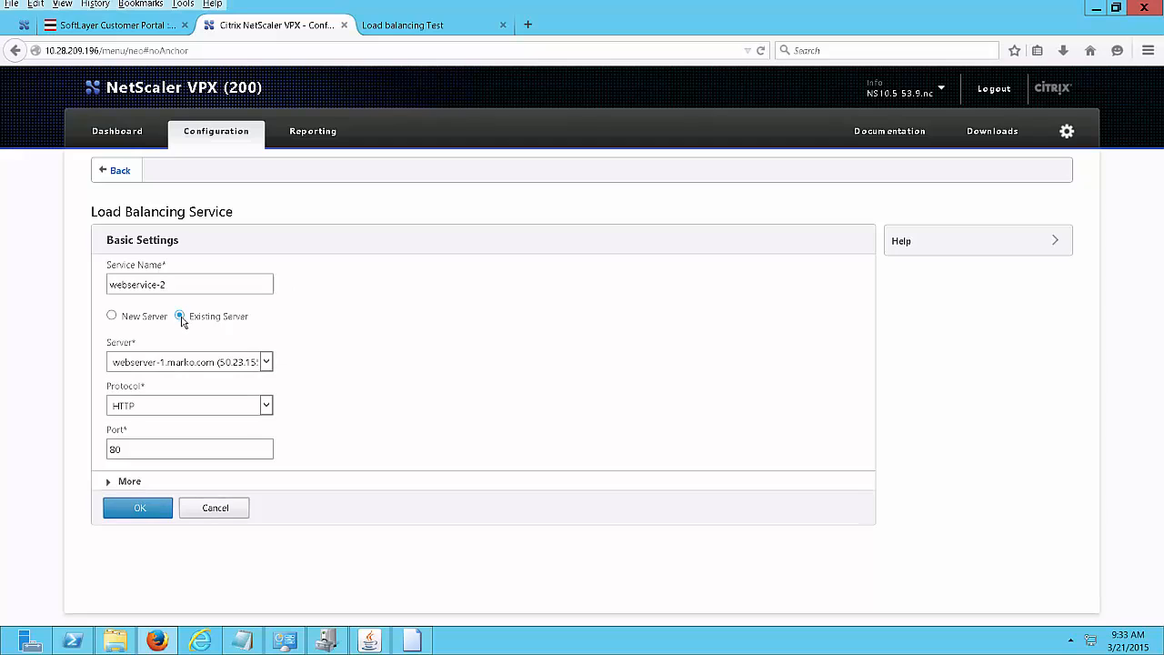
{"action": "left_click", "coordinate": [267, 362]}
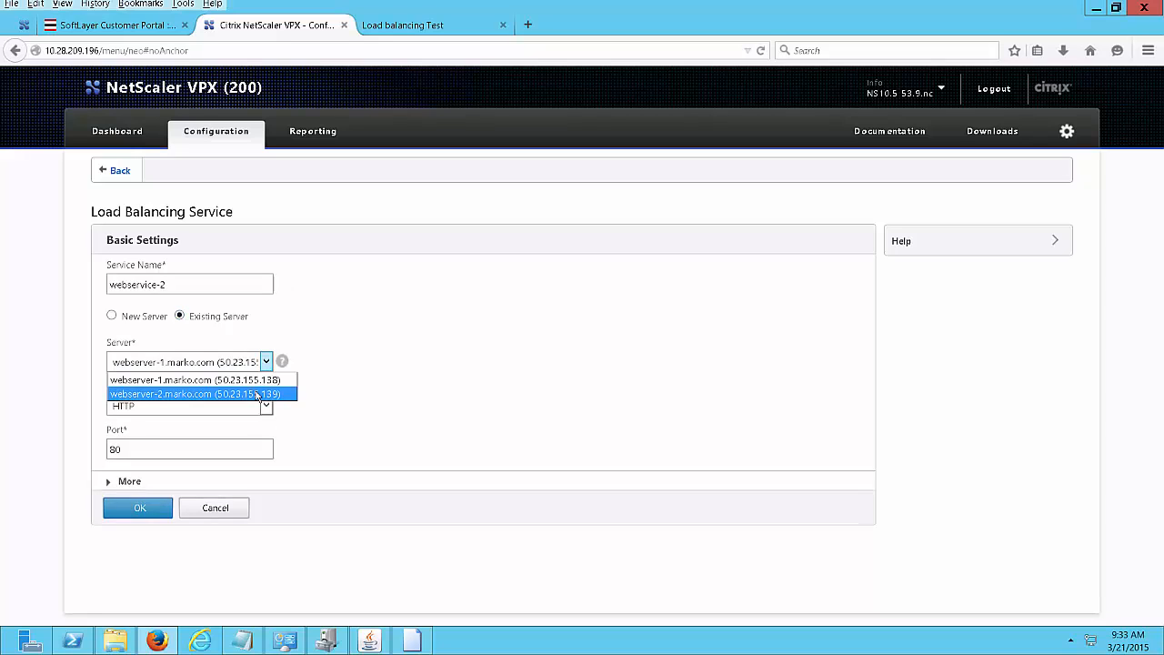
{"action": "left_click", "coordinate": [257, 394]}
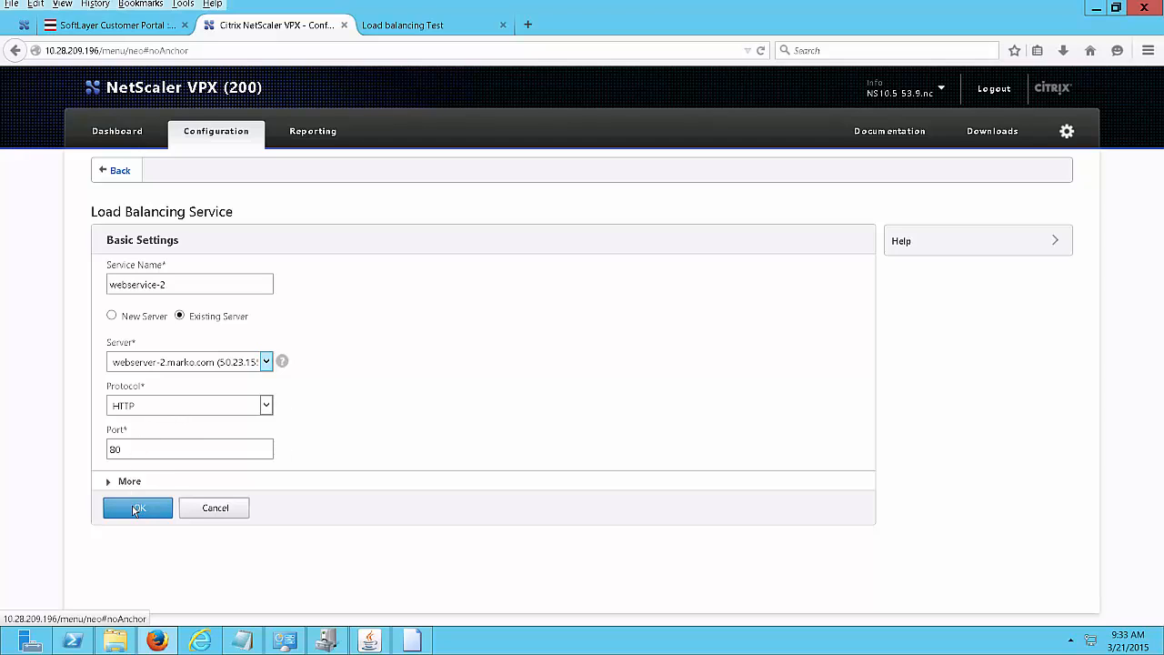
{"action": "left_click", "coordinate": [136, 507]}
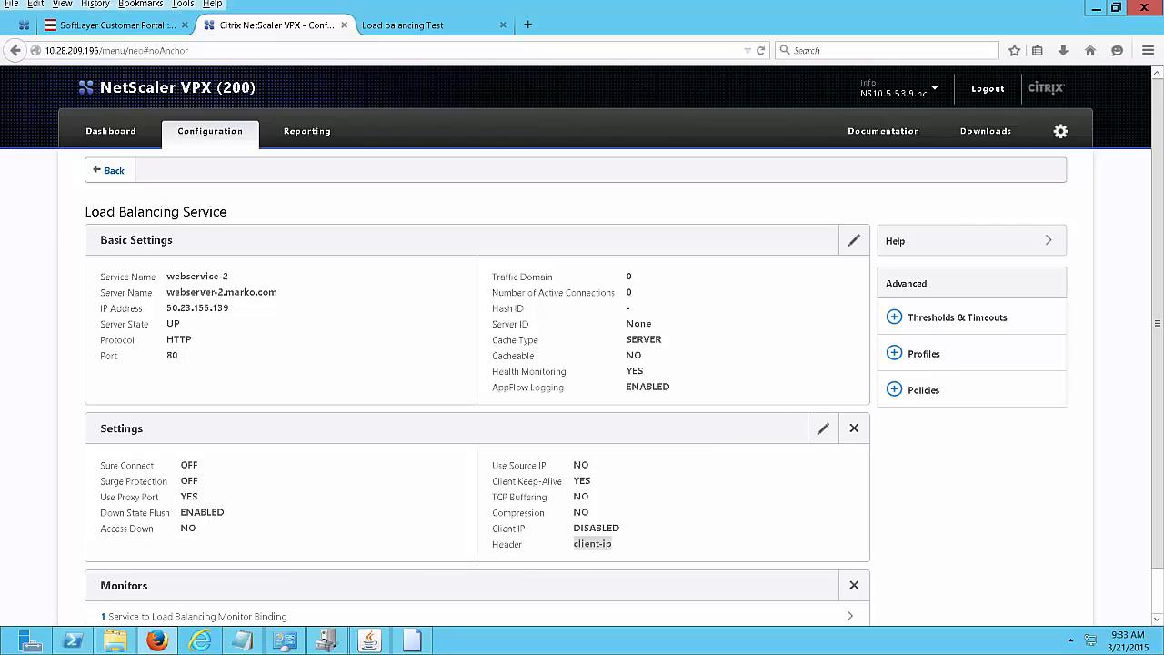
{"action": "left_click_drag", "start_coordinate": [1157, 314], "coordinate": [1156, 360]}
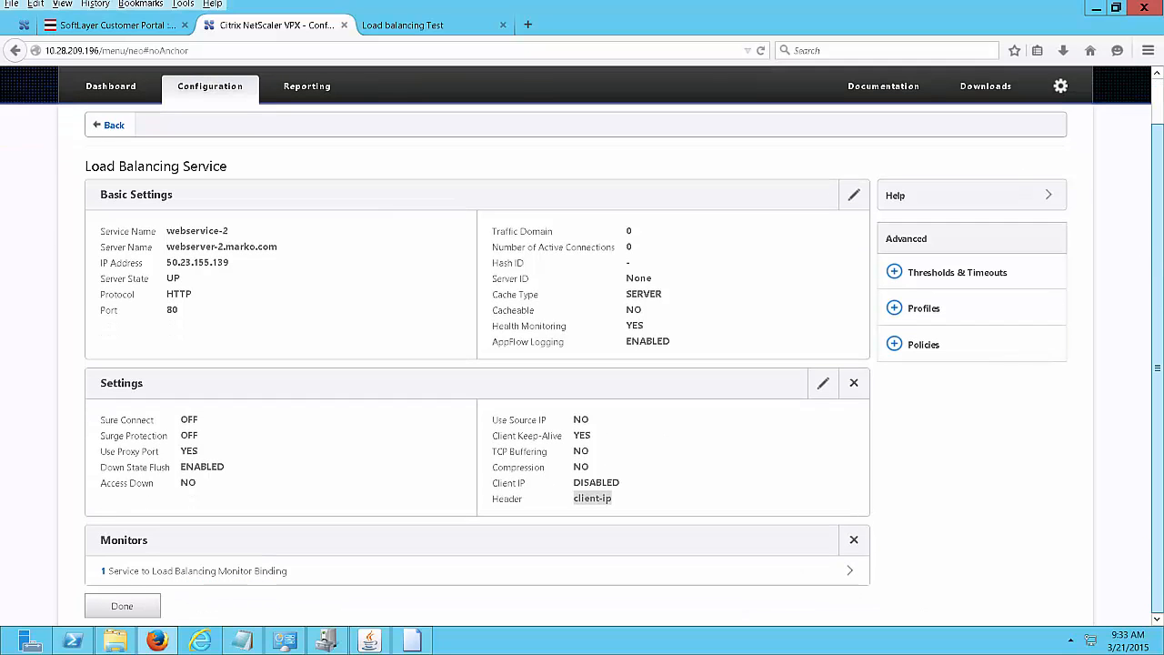
{"action": "left_click", "coordinate": [143, 604]}
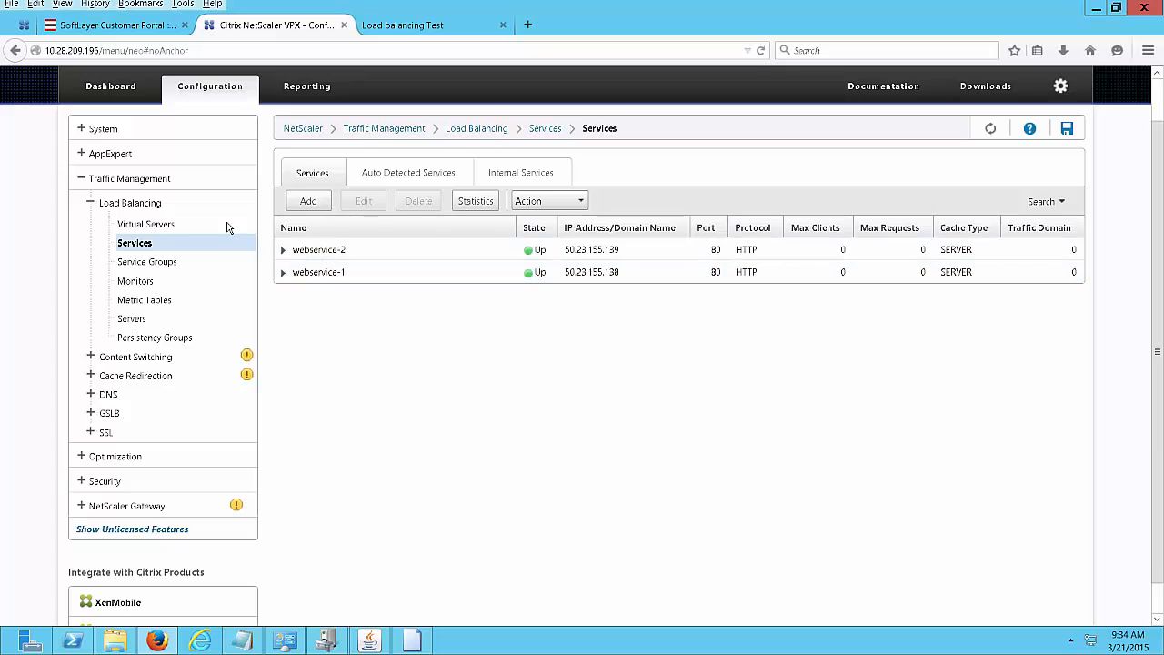
Open a new load balancing virtual server form and name it webservice_lbvs_seattle.
{"action": "left_click", "coordinate": [171, 227]}
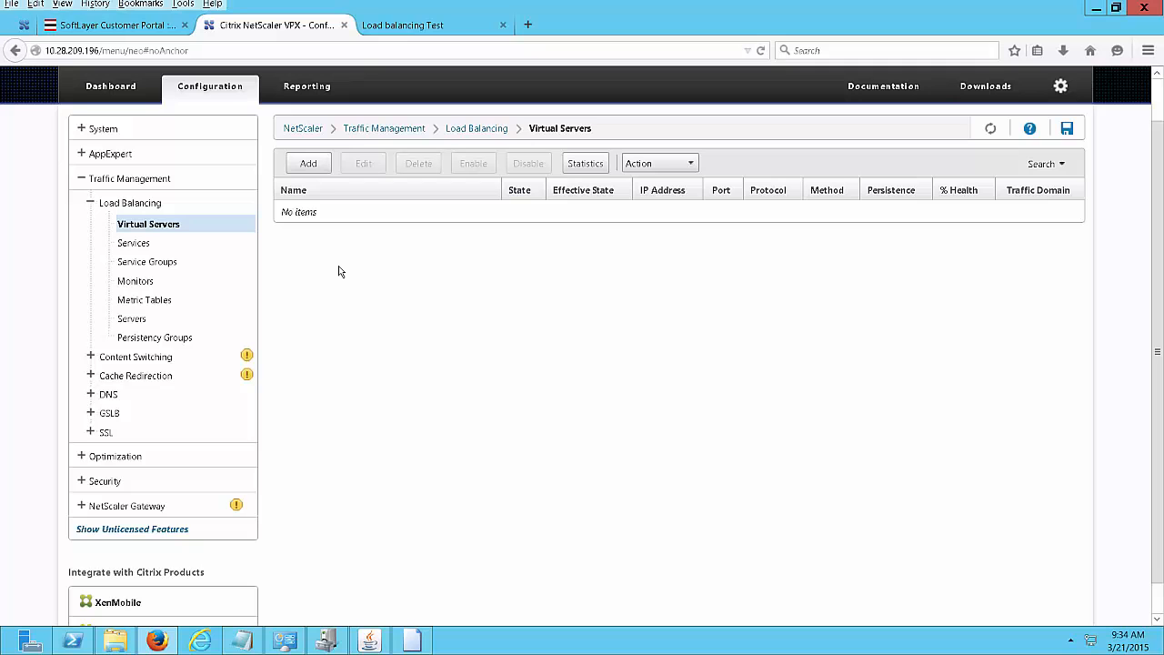
{"action": "left_click", "coordinate": [311, 167]}
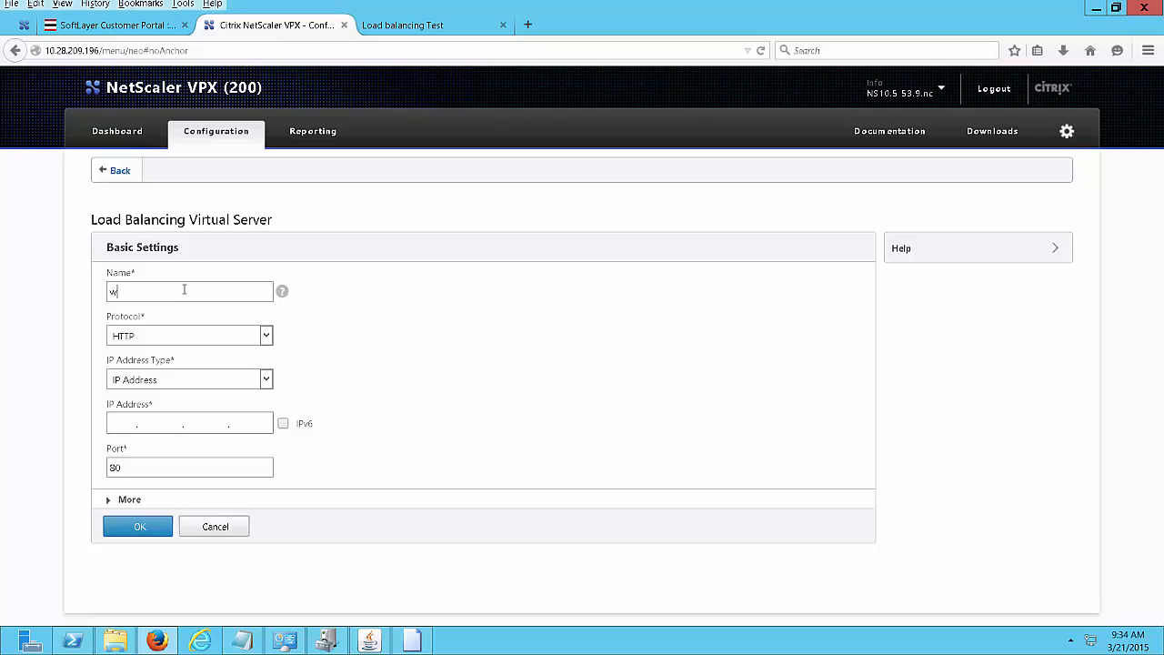
{"action": "type", "text": "service_lbvs_seattl"}
{"action": "type", "text": "e_lbvs_seattle"}
Copy the Seattle VIP 173.192.161.152 from the Notepad notes into the IP Address field.
{"action": "left_click", "coordinate": [155, 438]}
{"action": "left_click", "coordinate": [243, 642]}
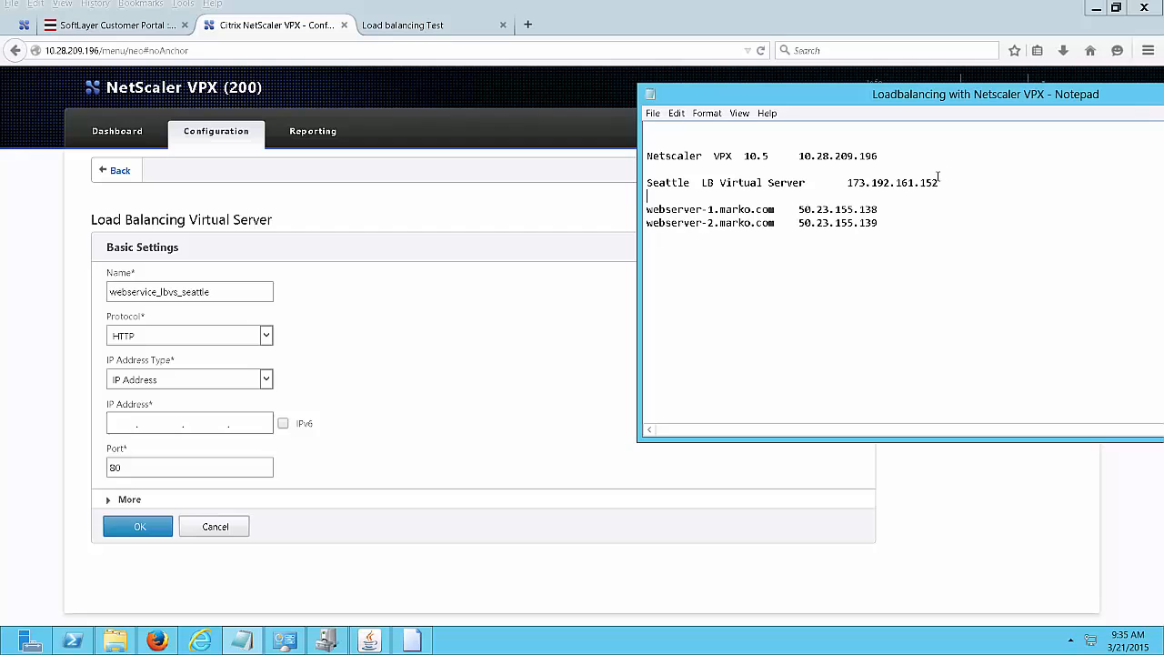
{"action": "left_click_drag", "start_coordinate": [939, 183], "coordinate": [844, 183]}
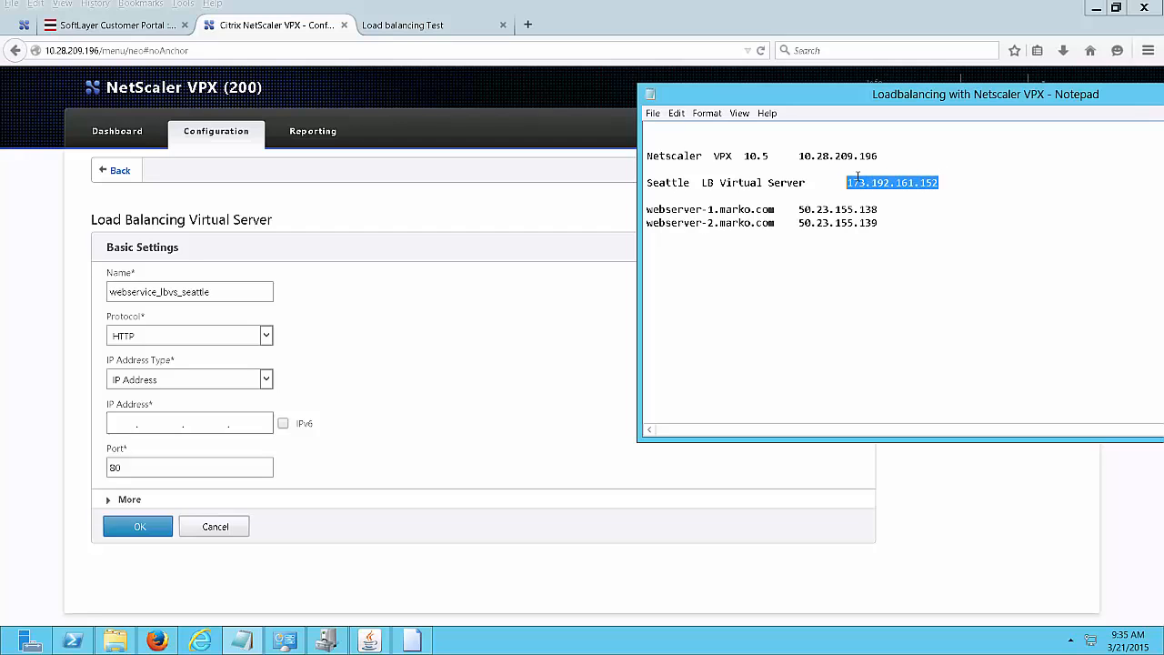
{"action": "right_click", "coordinate": [858, 181]}
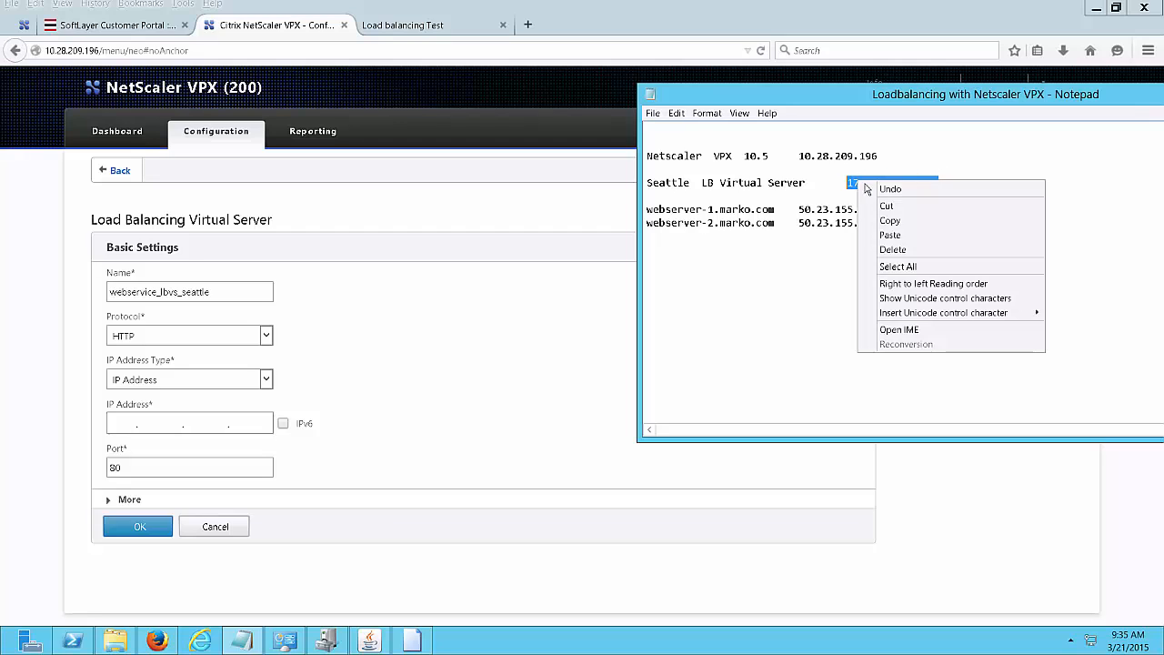
{"action": "left_click", "coordinate": [896, 222]}
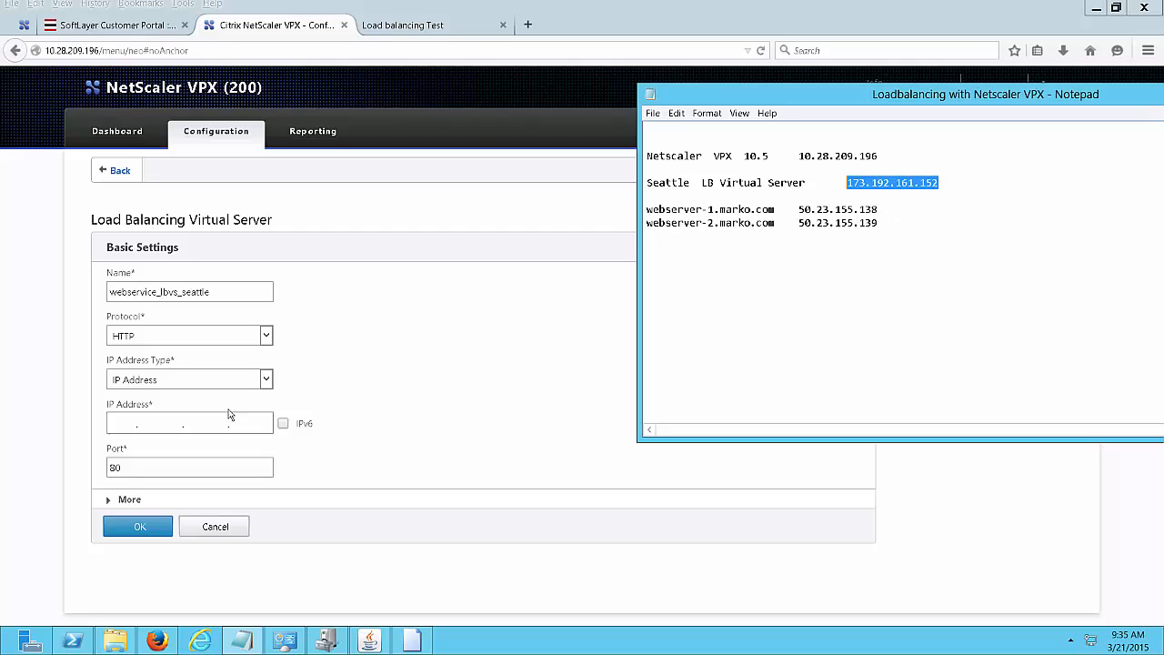
{"action": "left_click", "coordinate": [117, 420]}
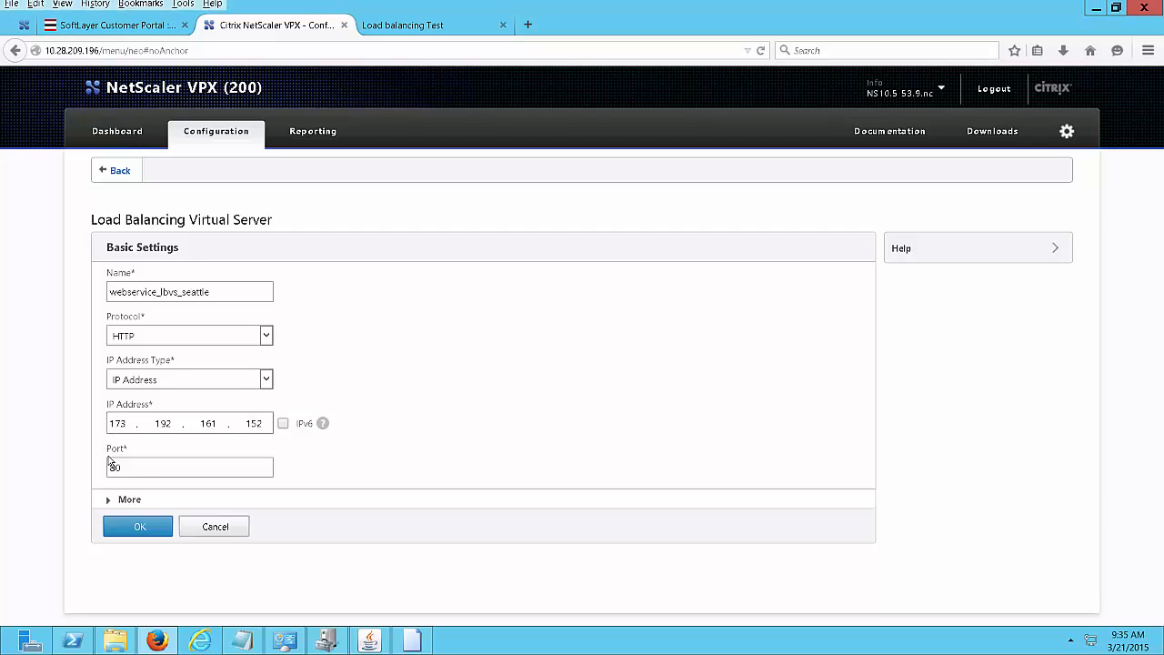
Create webservice_lbvs_seattle, bind webservice-1 to it, and open its service bindings list.
{"action": "left_click", "coordinate": [139, 527]}
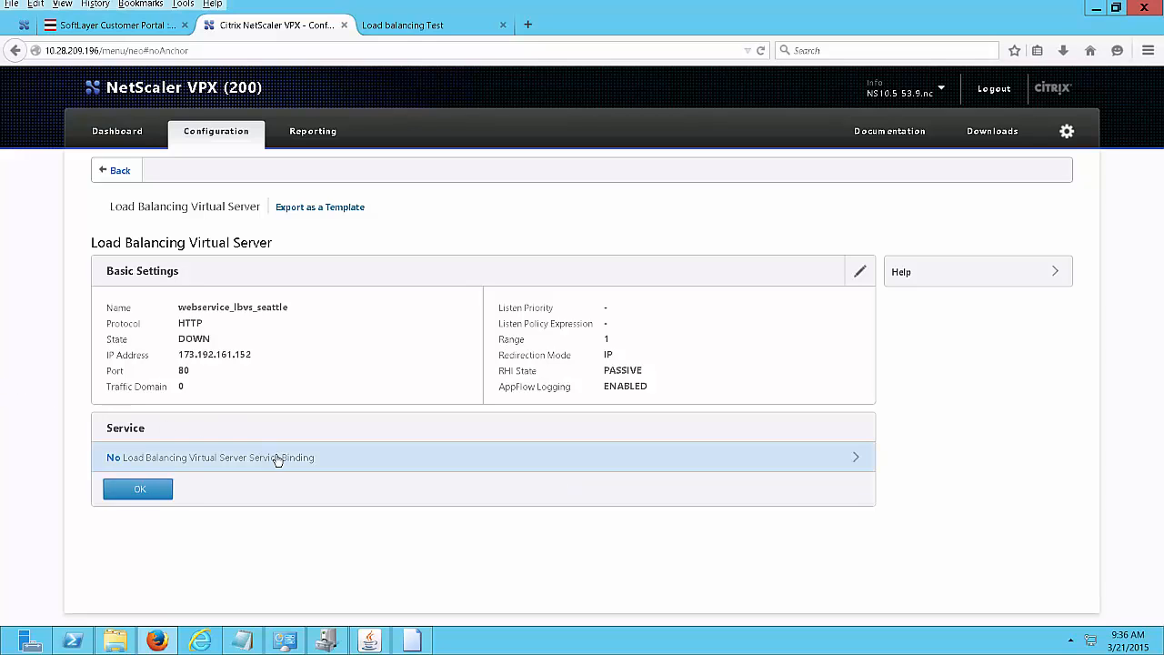
{"action": "left_click", "coordinate": [853, 458]}
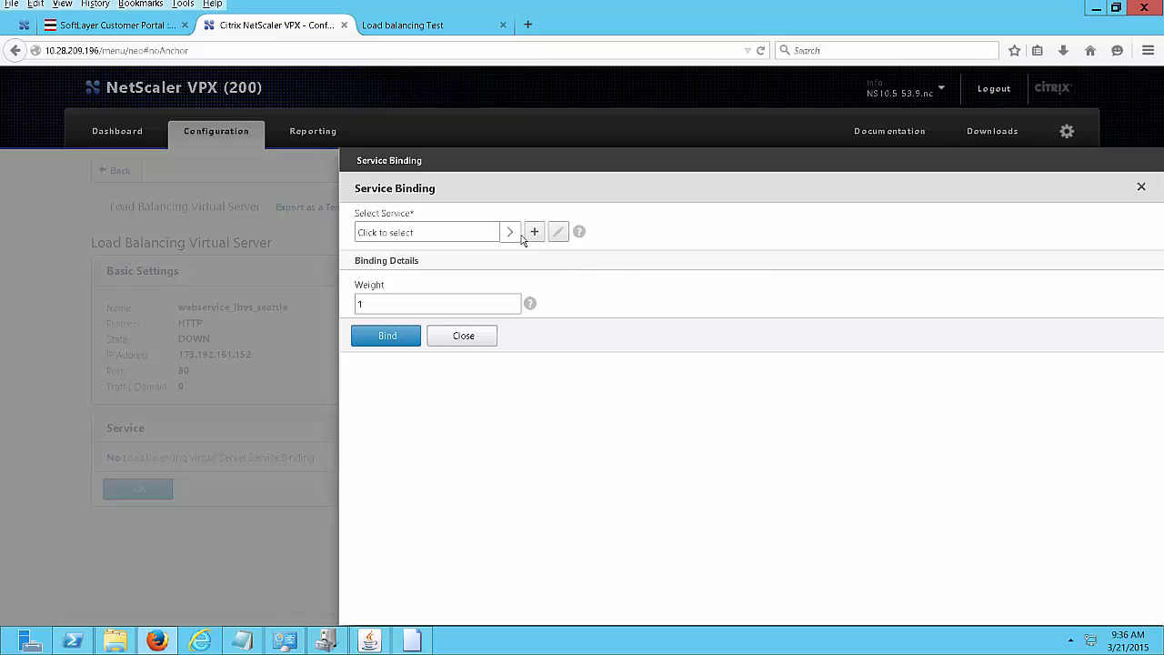
{"action": "left_click", "coordinate": [511, 234]}
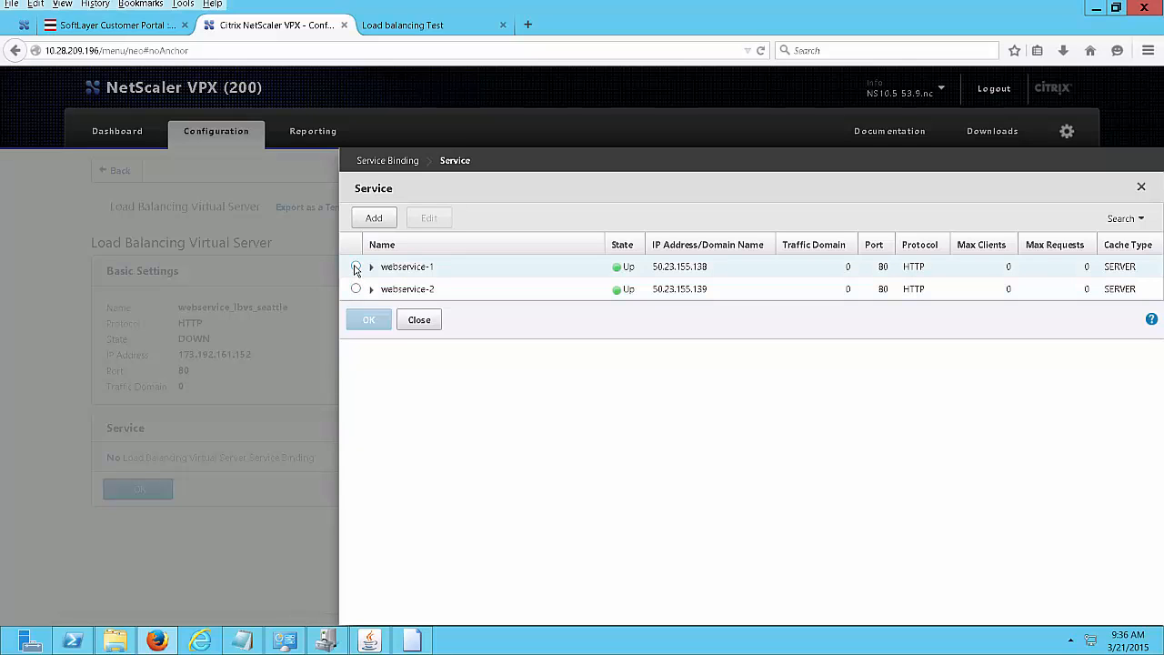
{"action": "left_click", "coordinate": [356, 266]}
{"action": "left_click", "coordinate": [359, 324]}
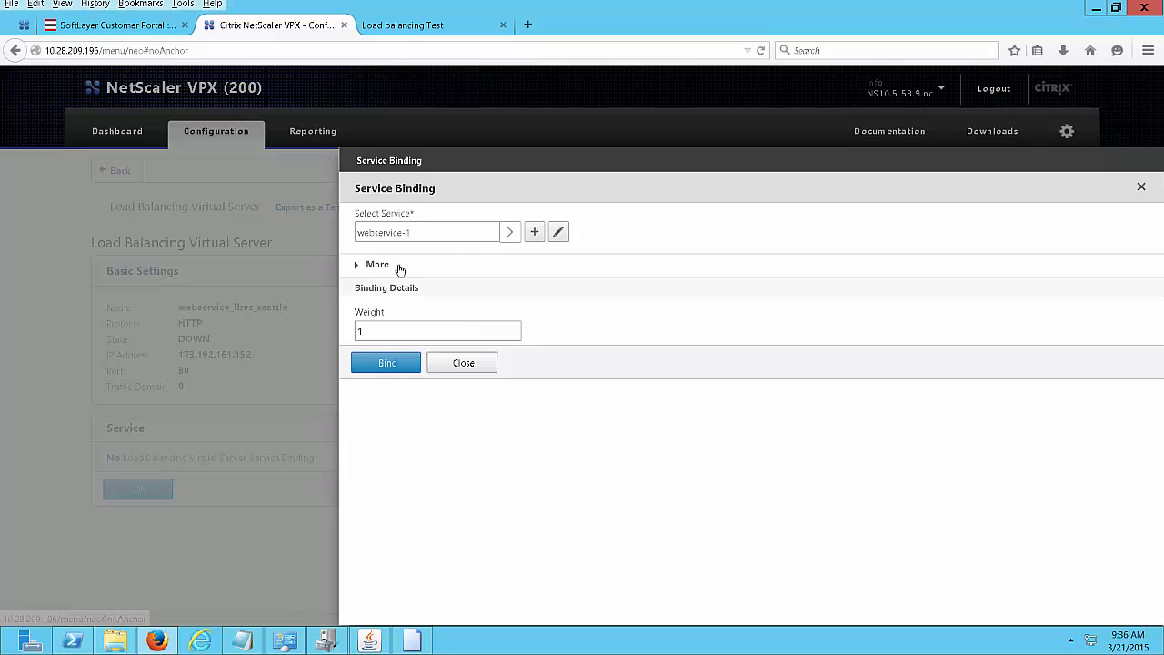
{"action": "left_click", "coordinate": [386, 363]}
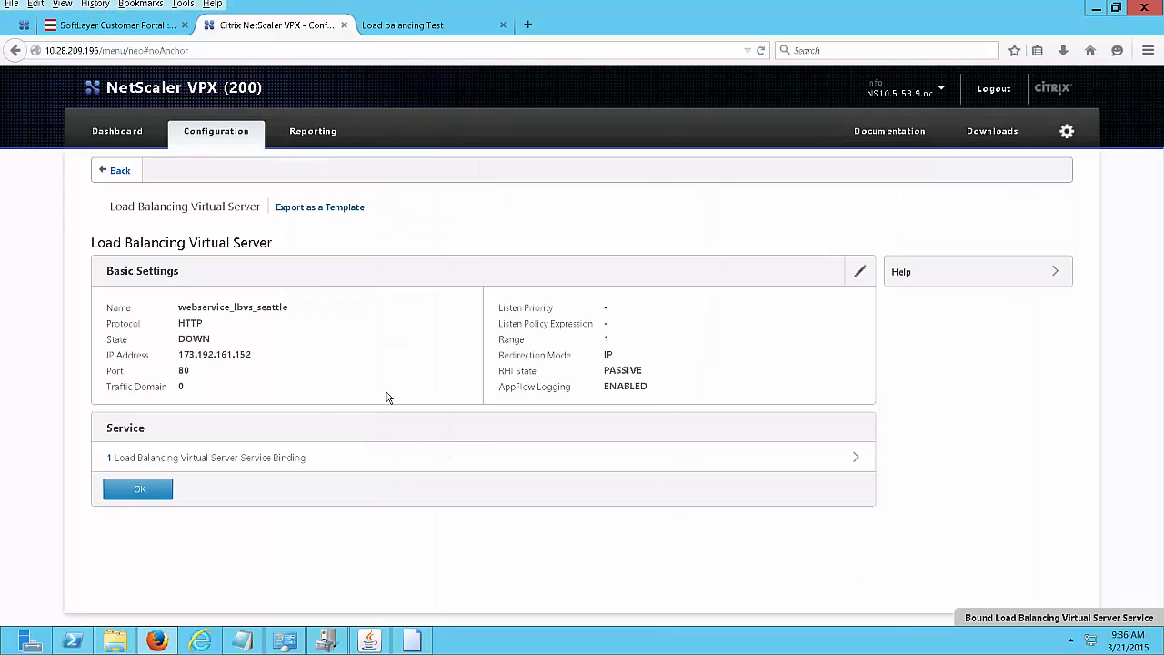
{"action": "left_click", "coordinate": [858, 459]}
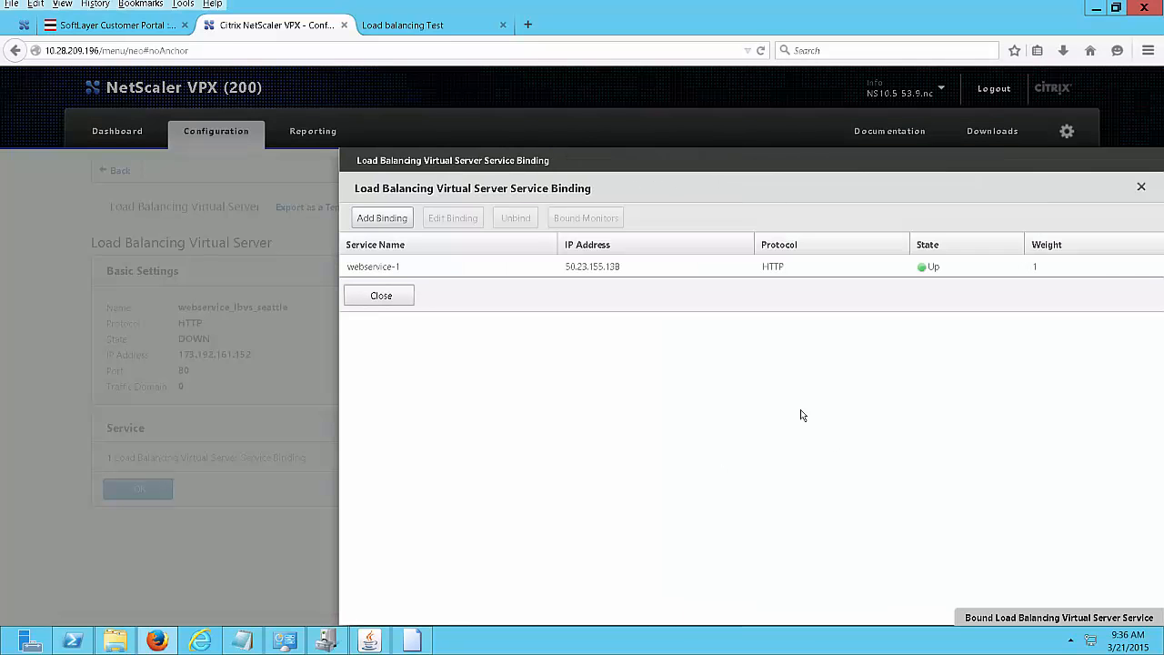
Bind webservice-2 as a second service and close the bindings list.
{"action": "left_click", "coordinate": [391, 221]}
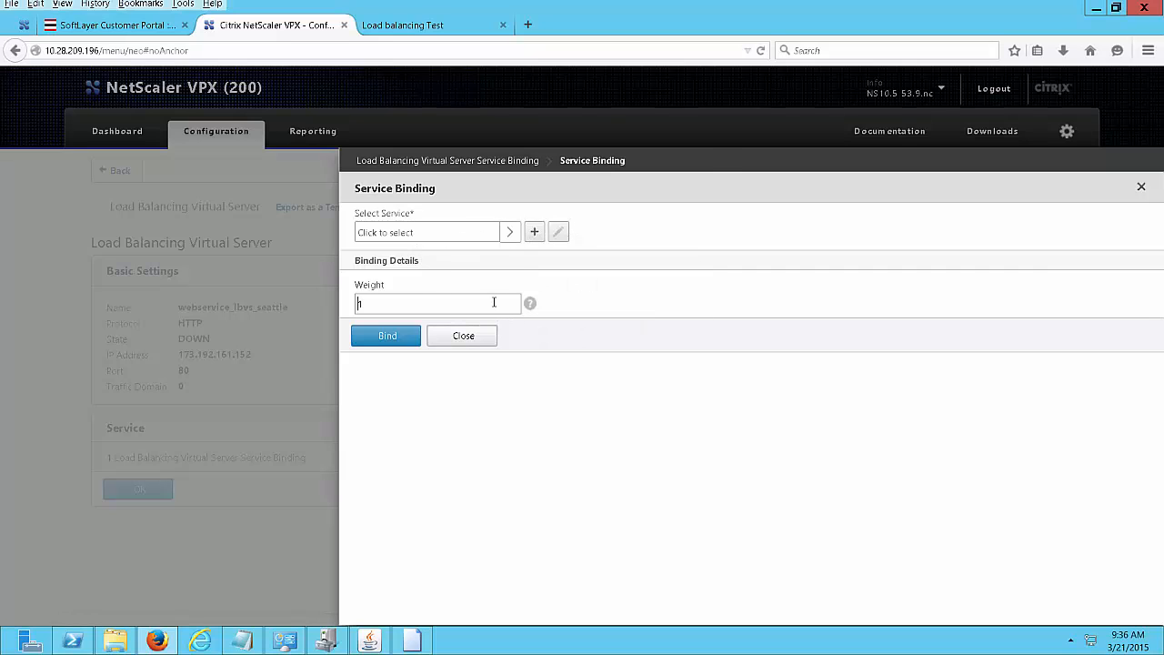
{"action": "left_click", "coordinate": [511, 233]}
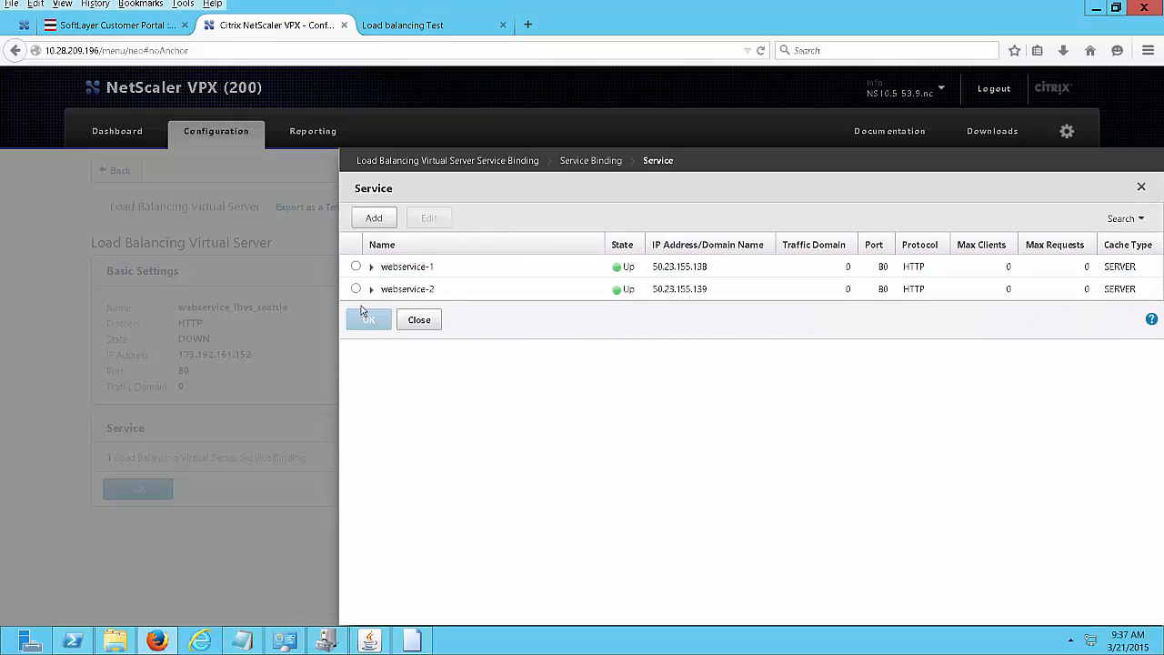
{"action": "left_click", "coordinate": [356, 289]}
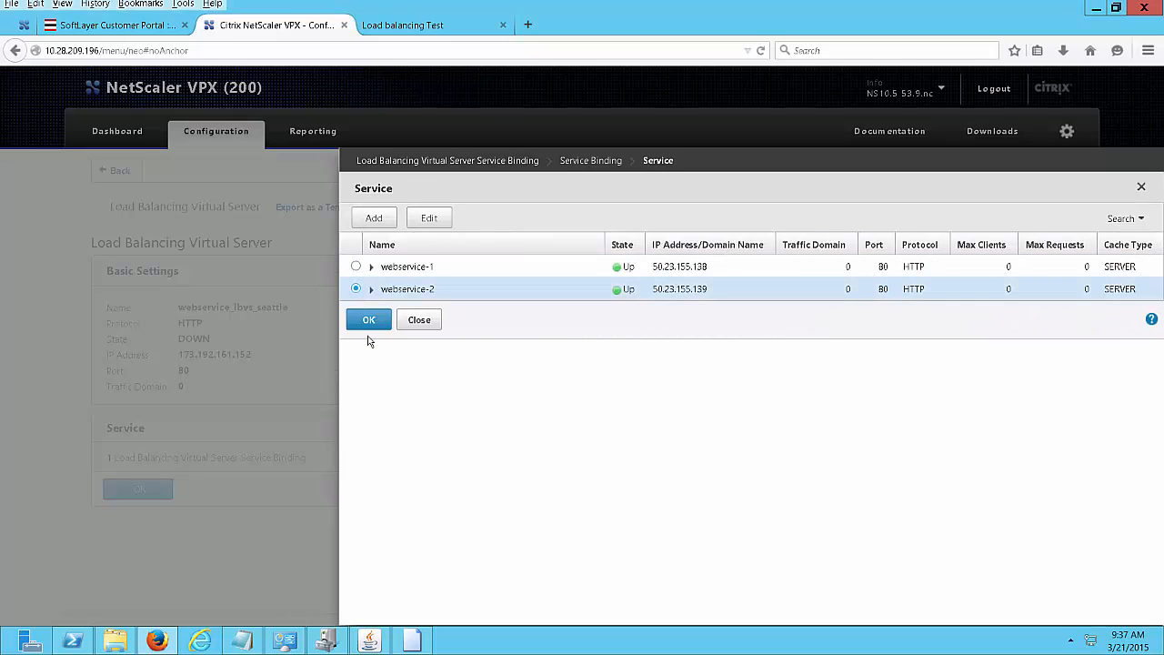
{"action": "left_click", "coordinate": [367, 320]}
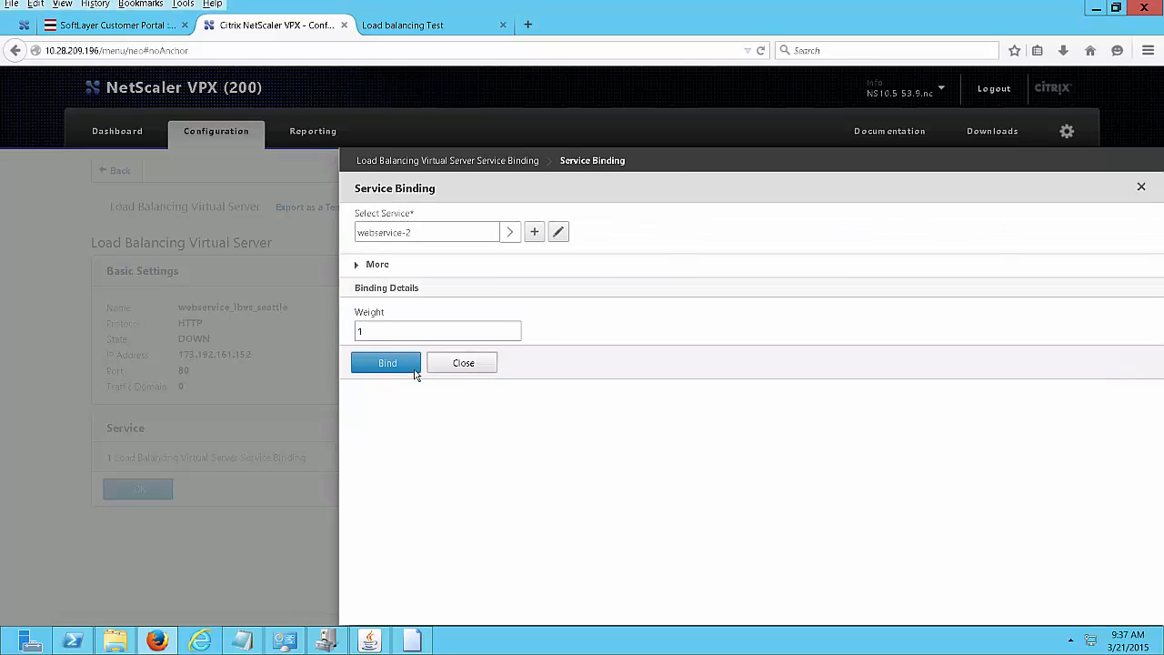
{"action": "left_click", "coordinate": [373, 356]}
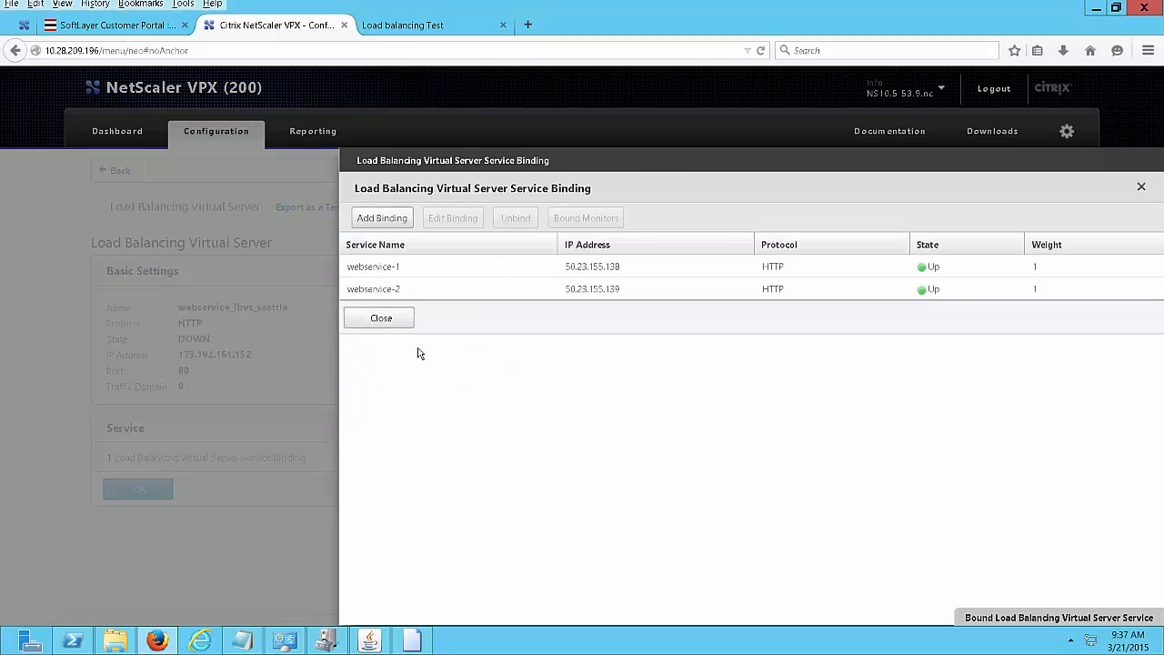
{"action": "left_click", "coordinate": [380, 316]}
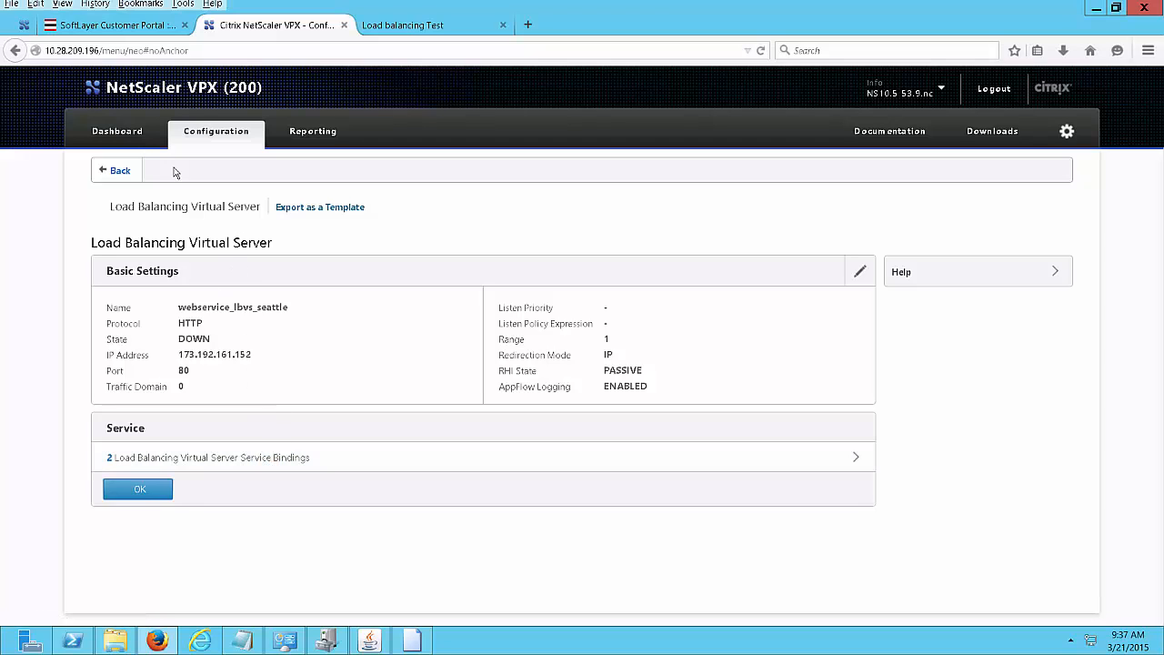
Add the Method setting, choose ROUNDROBIN as load balancing method, and finish the virtual server.
{"action": "left_click", "coordinate": [138, 490]}
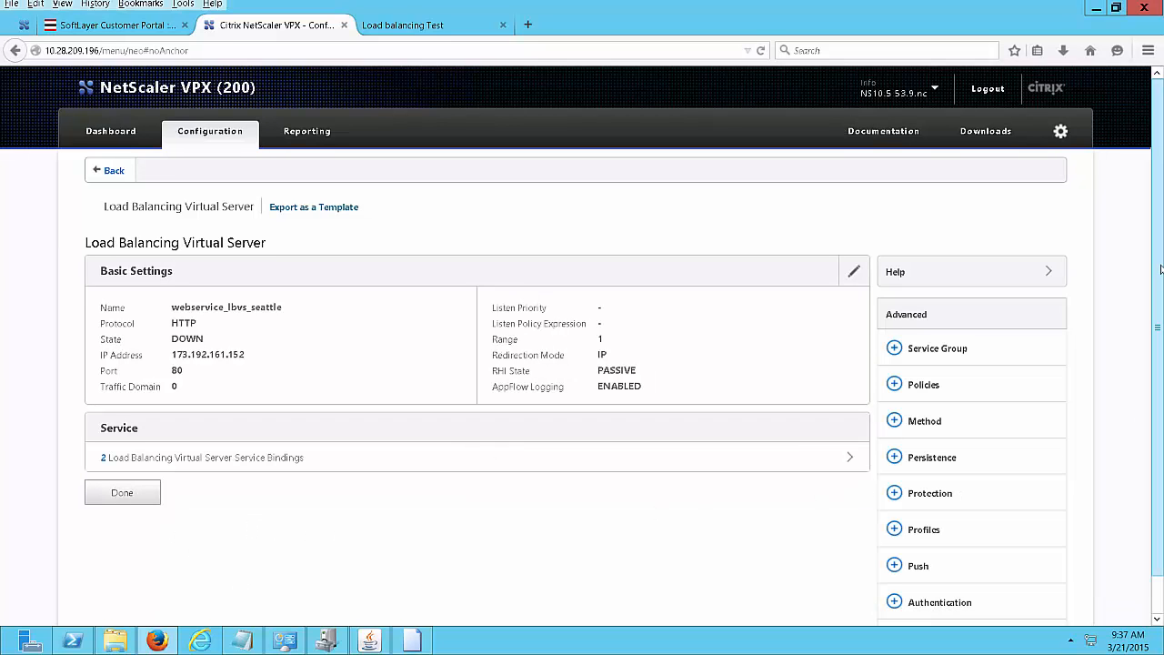
{"action": "scroll", "coordinate": [1160, 269], "scroll_direction": "down", "scroll_amount": 1}
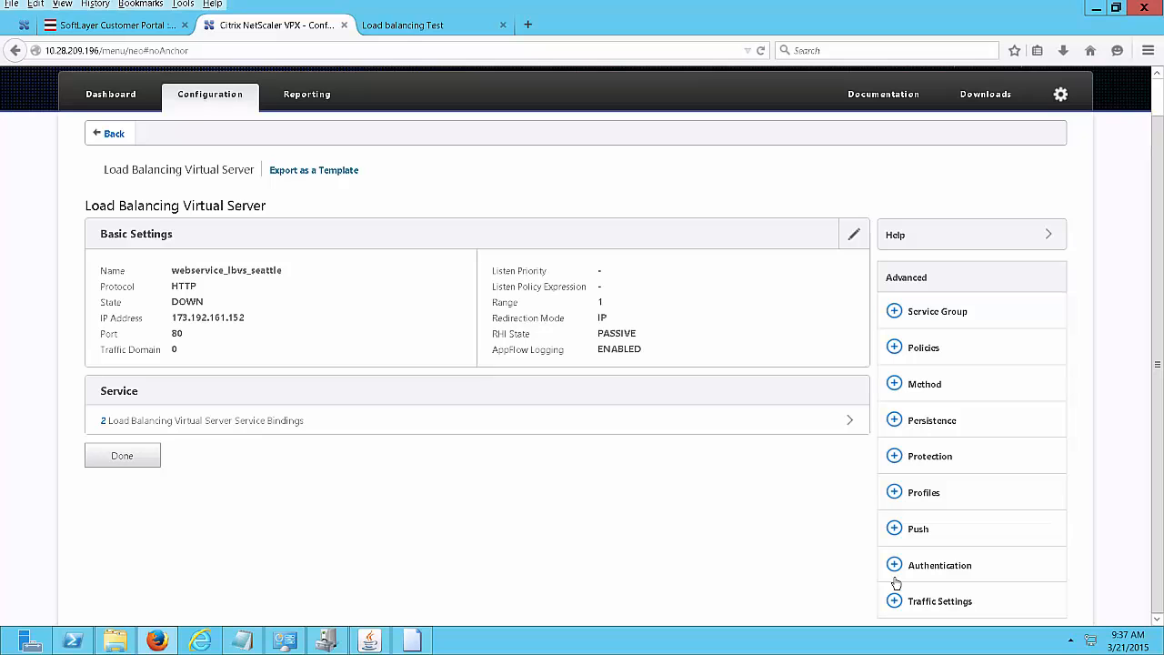
{"action": "left_click", "coordinate": [910, 391]}
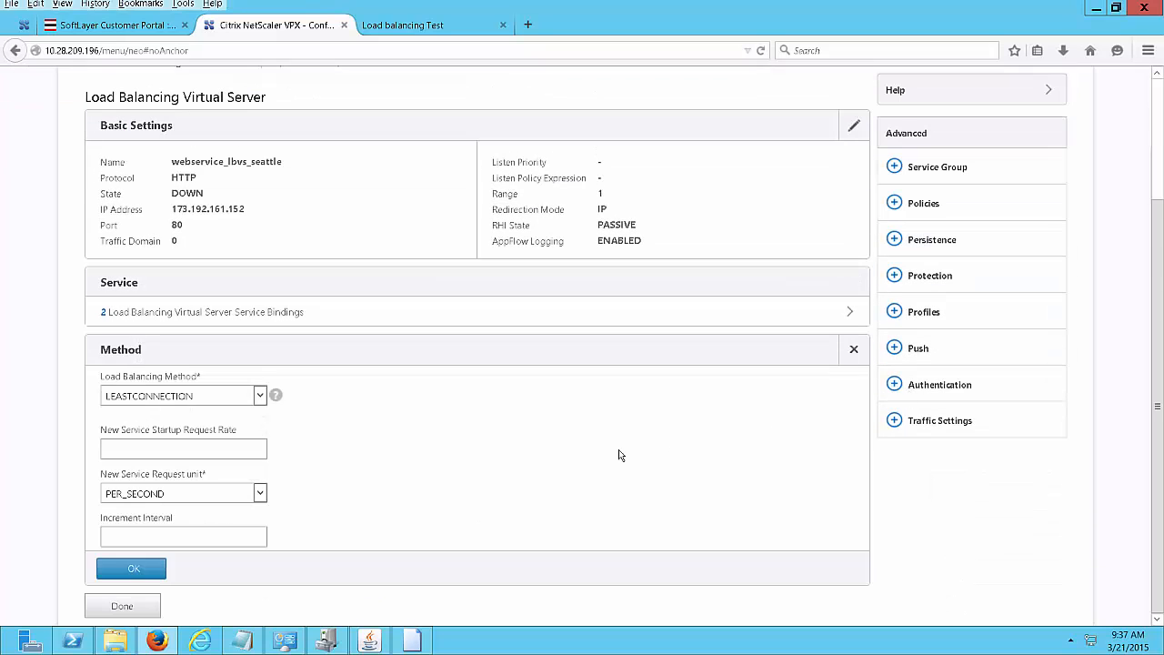
{"action": "left_click", "coordinate": [260, 397]}
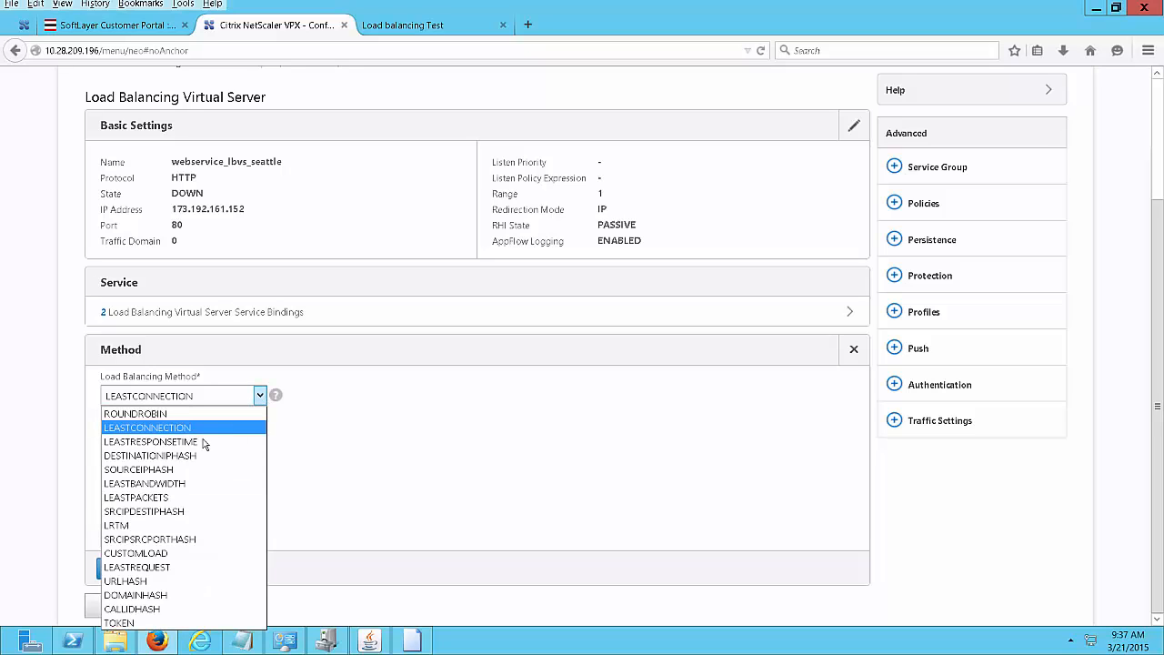
{"action": "left_click", "coordinate": [169, 416]}
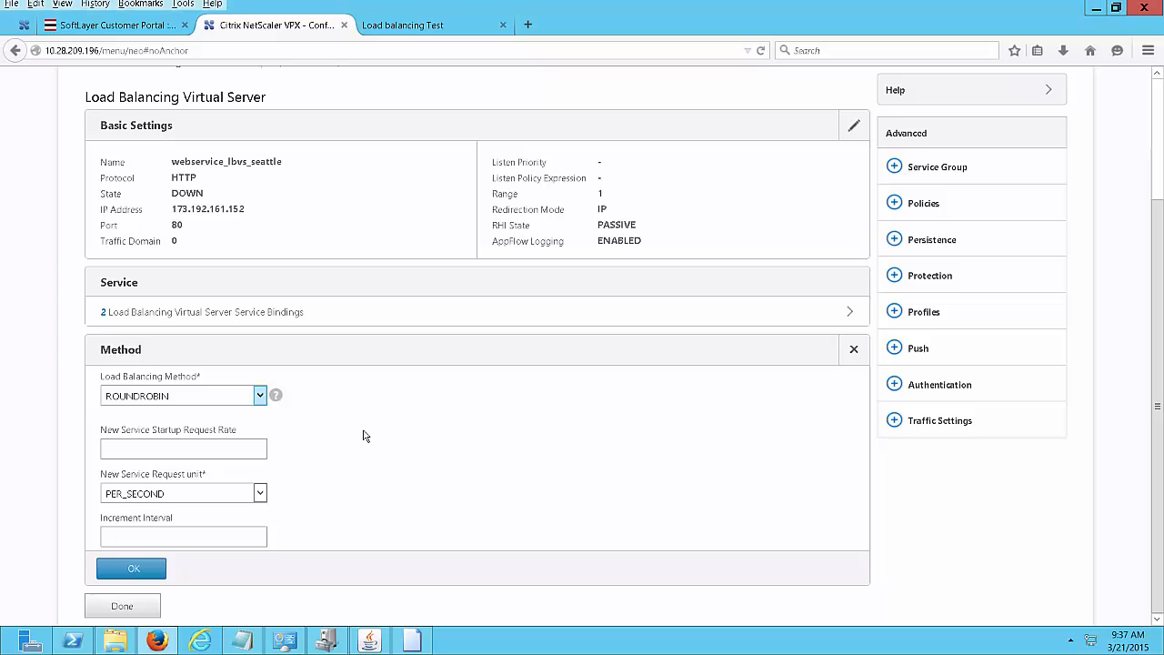
{"action": "left_click", "coordinate": [134, 568]}
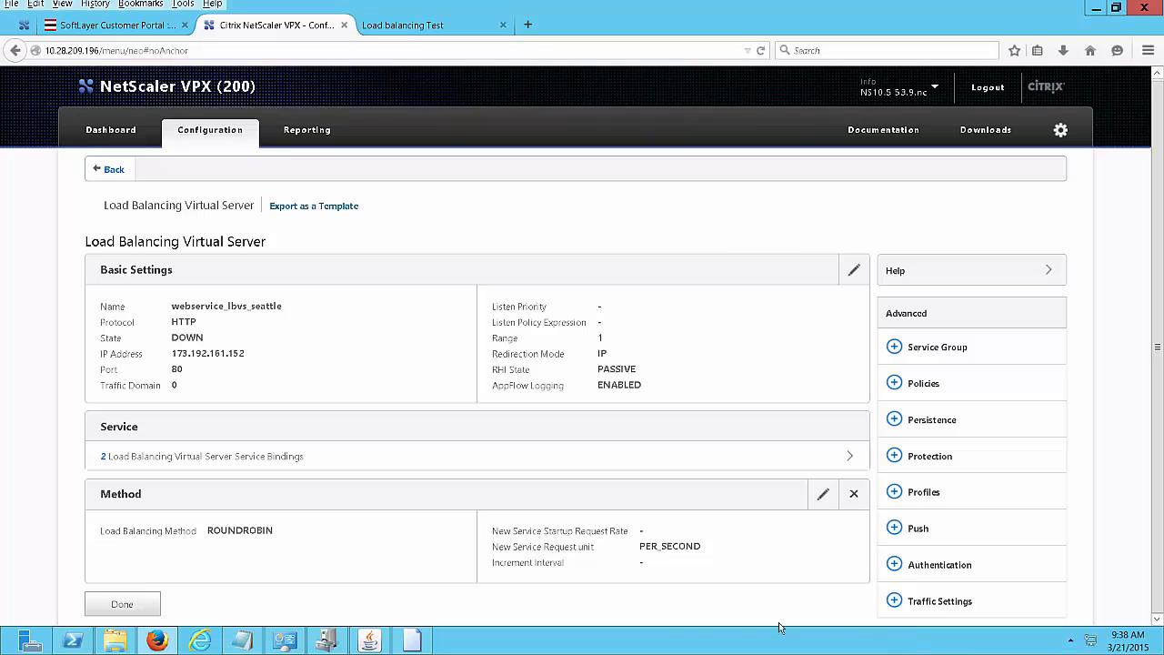
{"action": "left_click", "coordinate": [123, 605]}
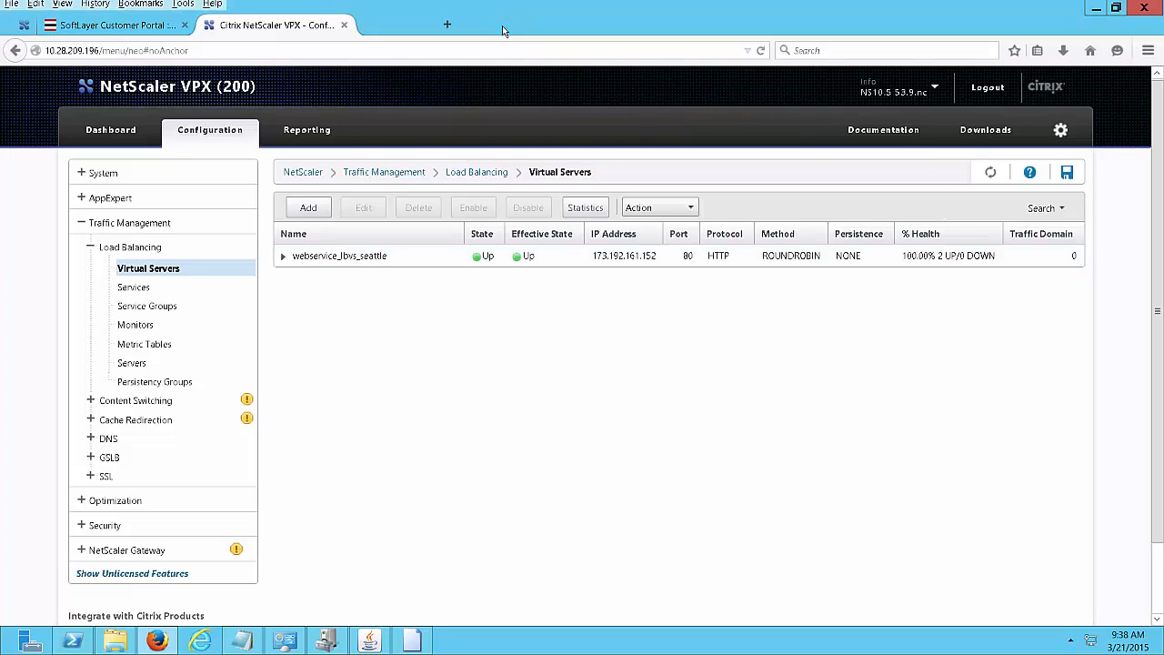
Close the old Load balancing Test tab and save the running configuration, confirming with Yes.
{"action": "left_click", "coordinate": [502, 25]}
{"action": "left_click", "coordinate": [1068, 178]}
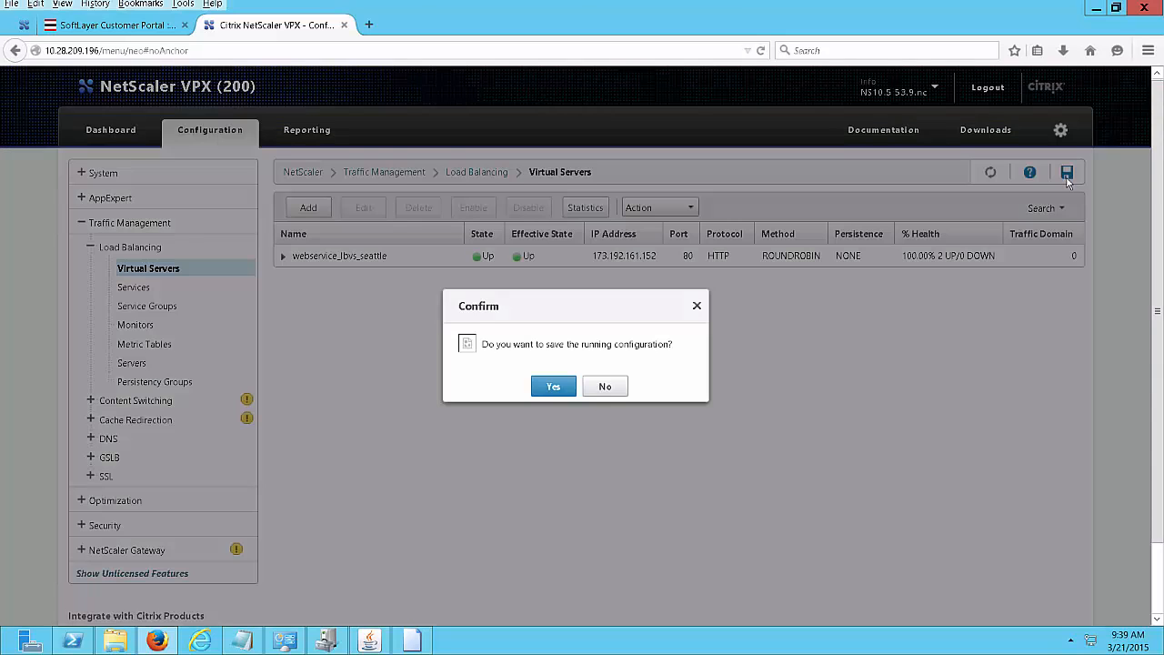
{"action": "left_click", "coordinate": [553, 388]}
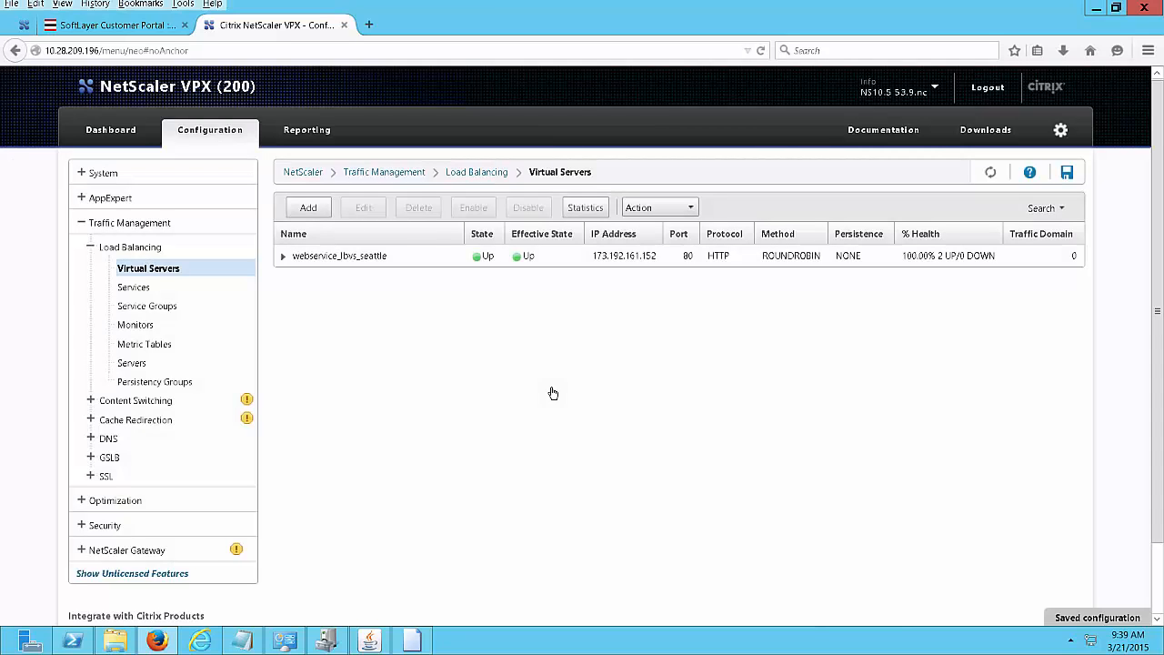
Browse to the virtual server address 173.192.161.152 in Internet Explorer.
{"action": "left_click", "coordinate": [202, 641]}
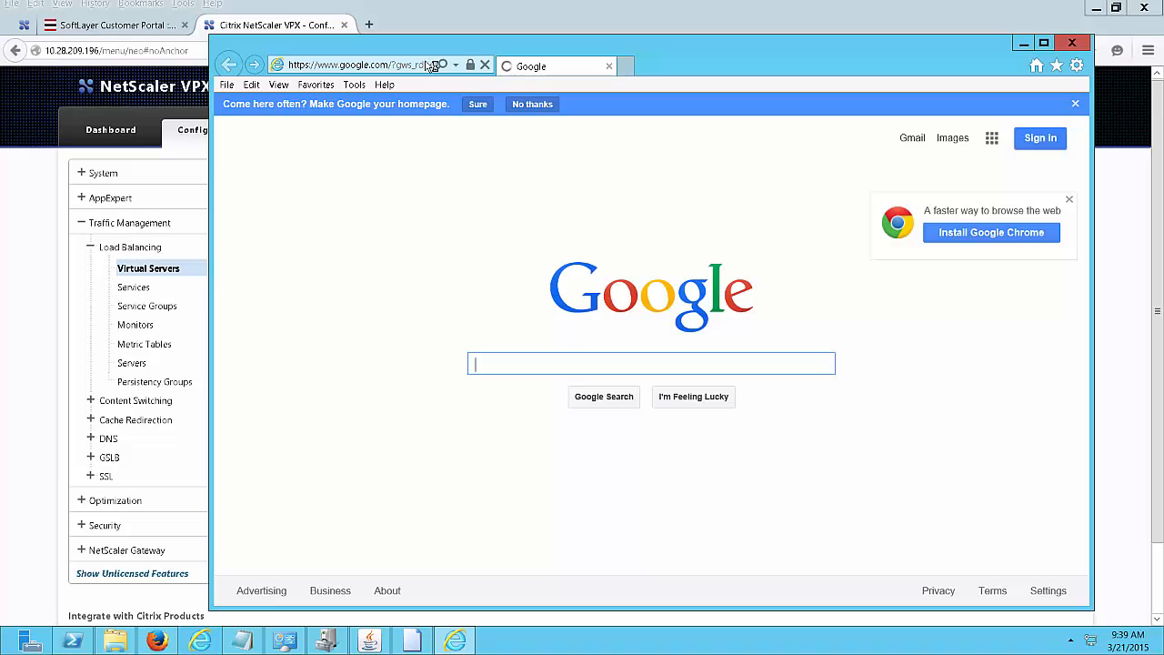
{"action": "left_click", "coordinate": [423, 64]}
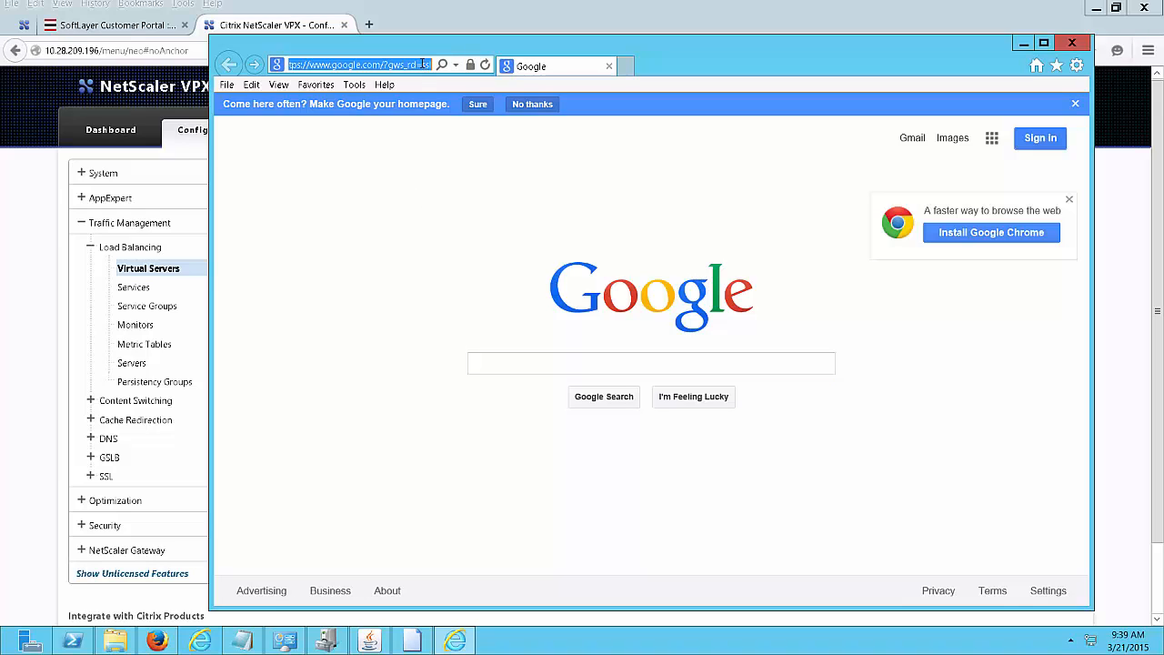
{"action": "type", "text": "173.192.161.152"}
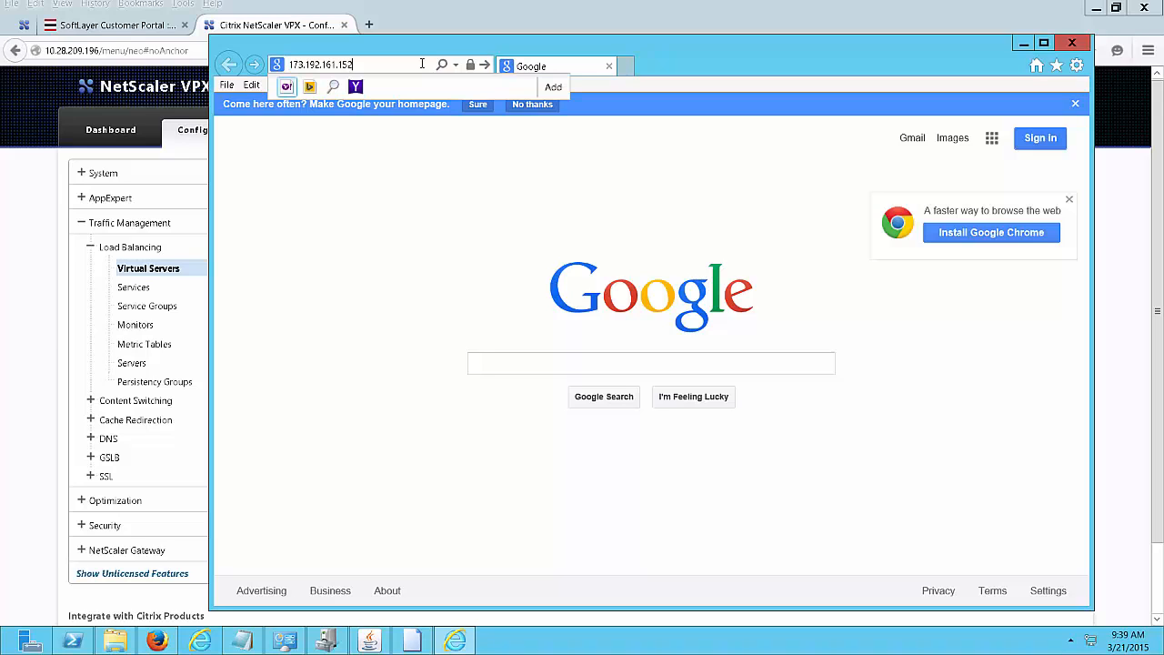
{"action": "key", "text": "Return"}
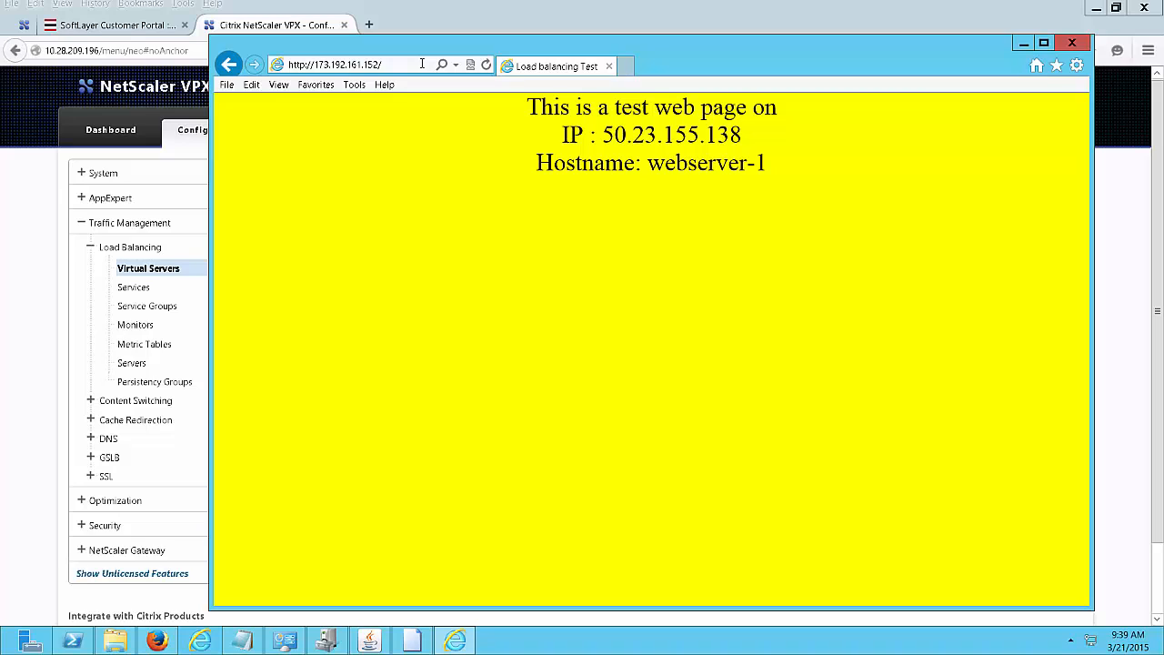
Reload twice to confirm pages alternate between webserver-1 and webserver-2, then minimize the remote session.
{"action": "left_click", "coordinate": [486, 65]}
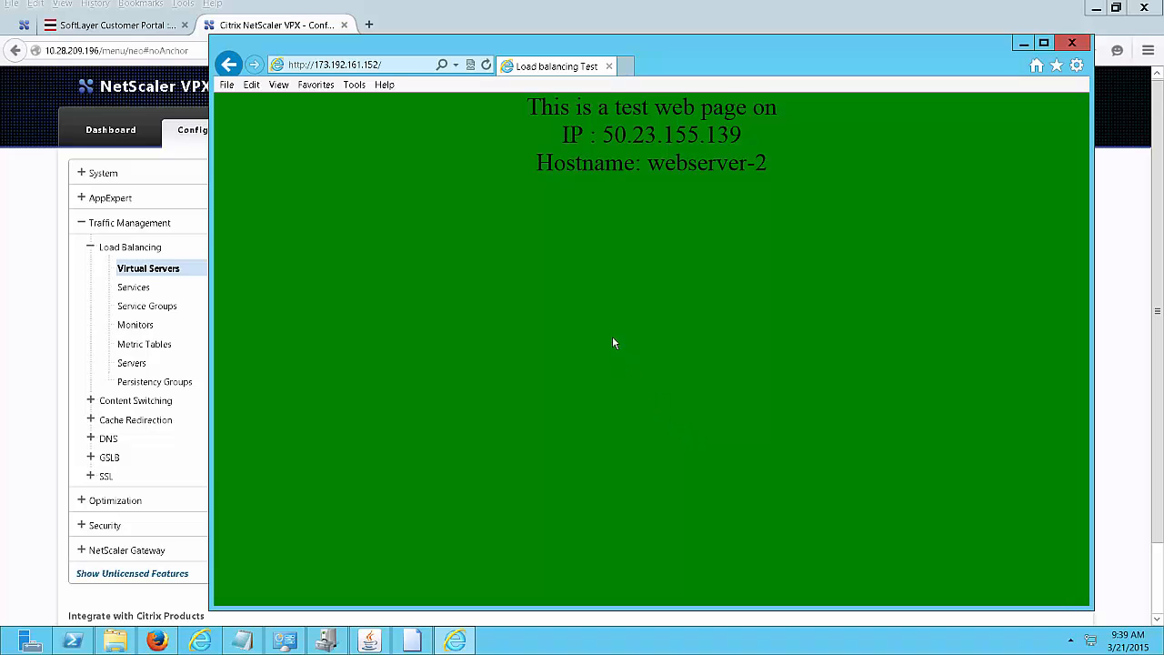
{"action": "left_click", "coordinate": [487, 66]}
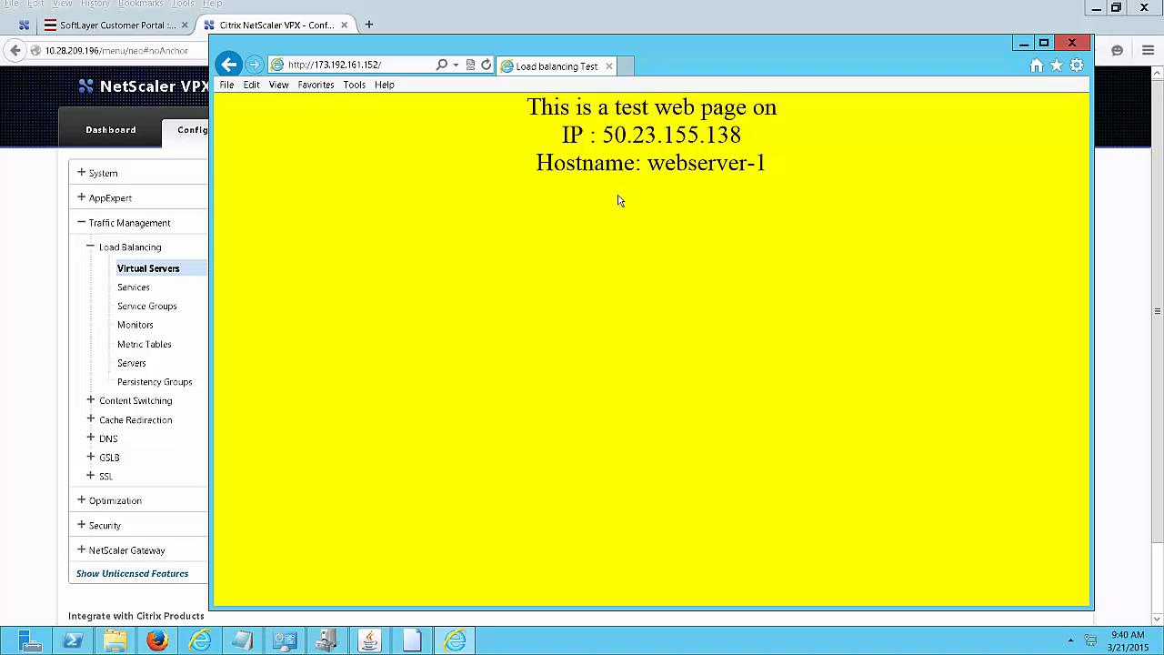
{"action": "mouse_move", "coordinate": [740, 8]}
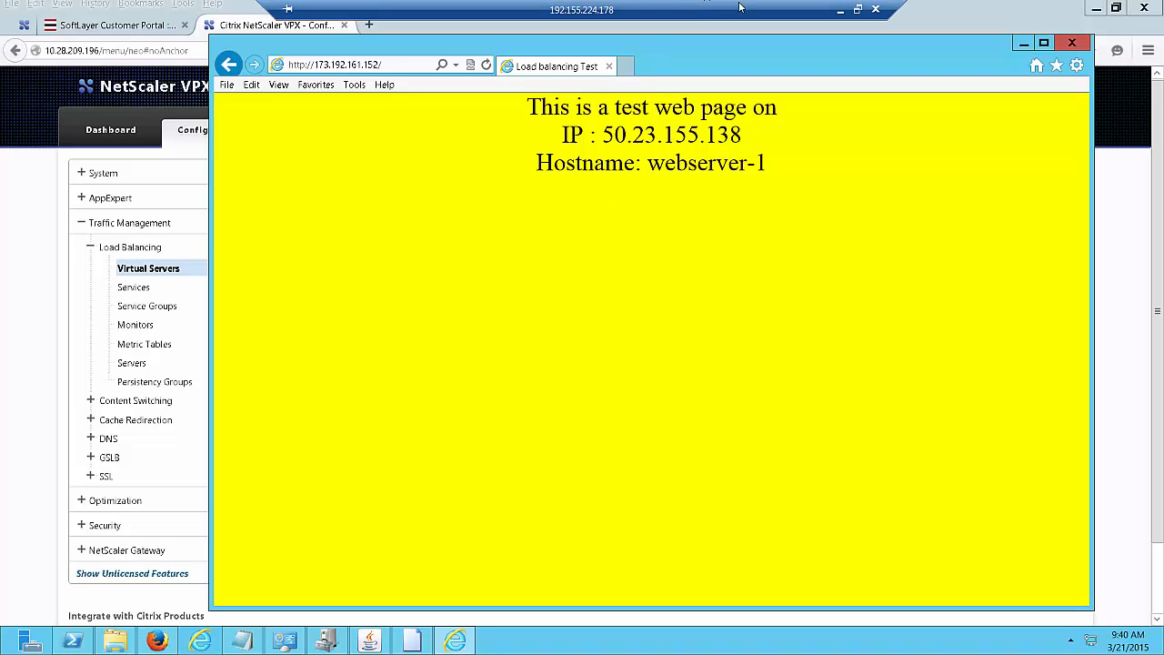
{"action": "left_click", "coordinate": [839, 9]}
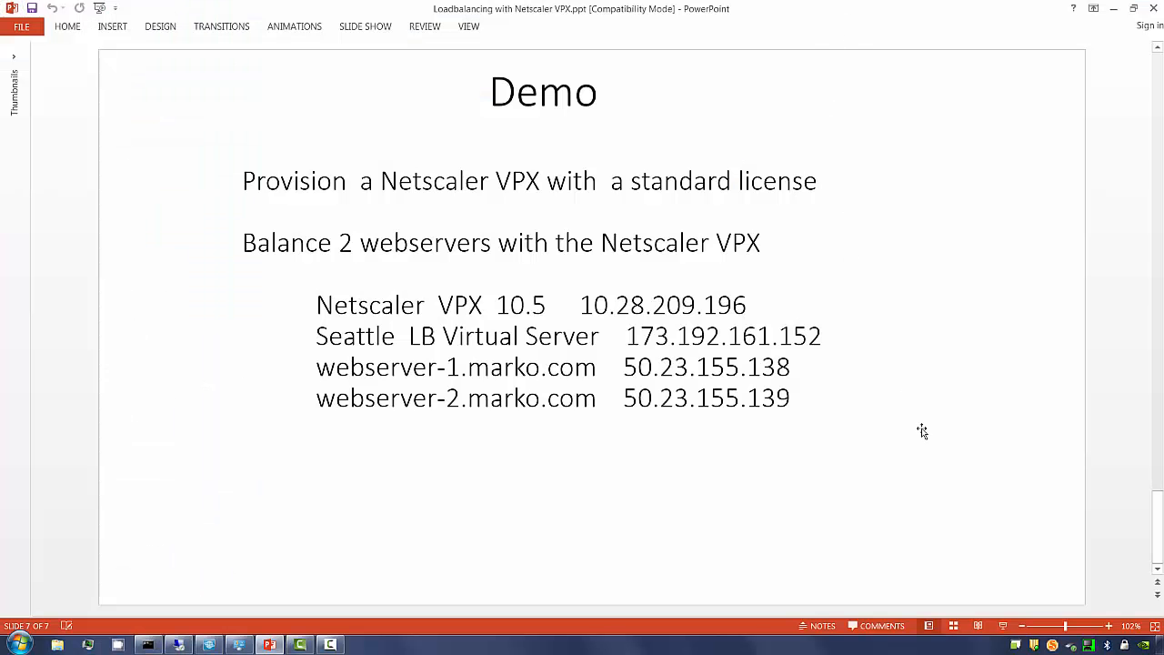